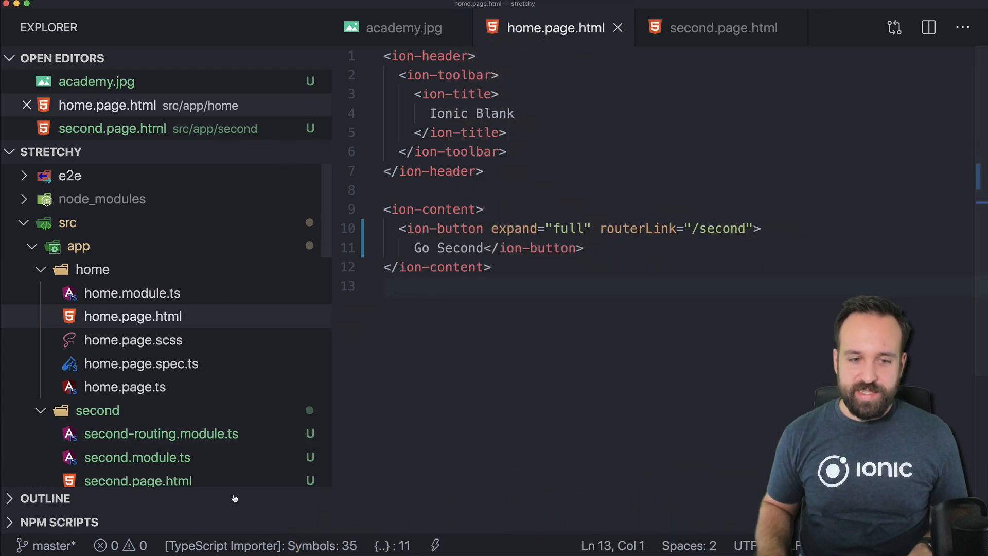
Test the running Ionic app's Go Second navigation back and forth from the home page.
key("super+Tab")
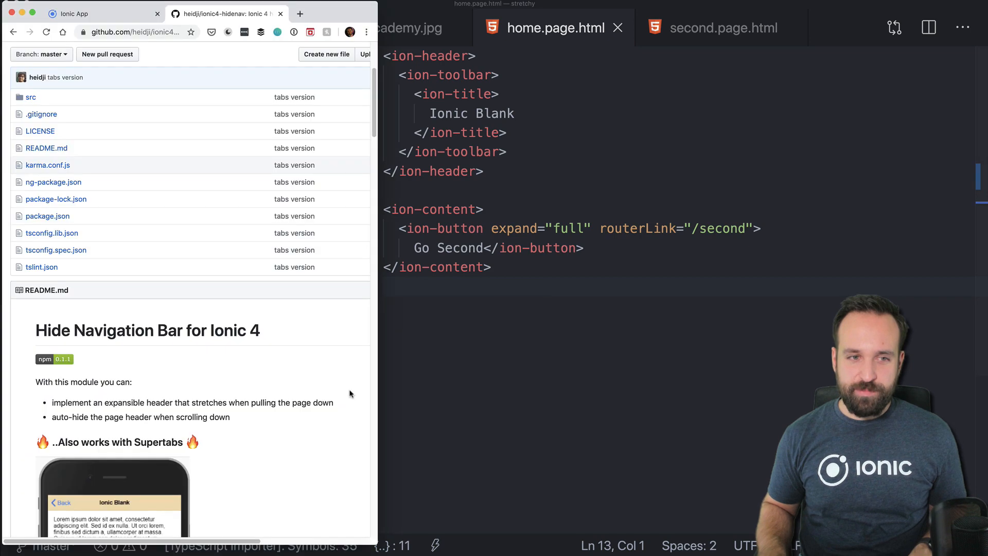
left_click(74, 13)
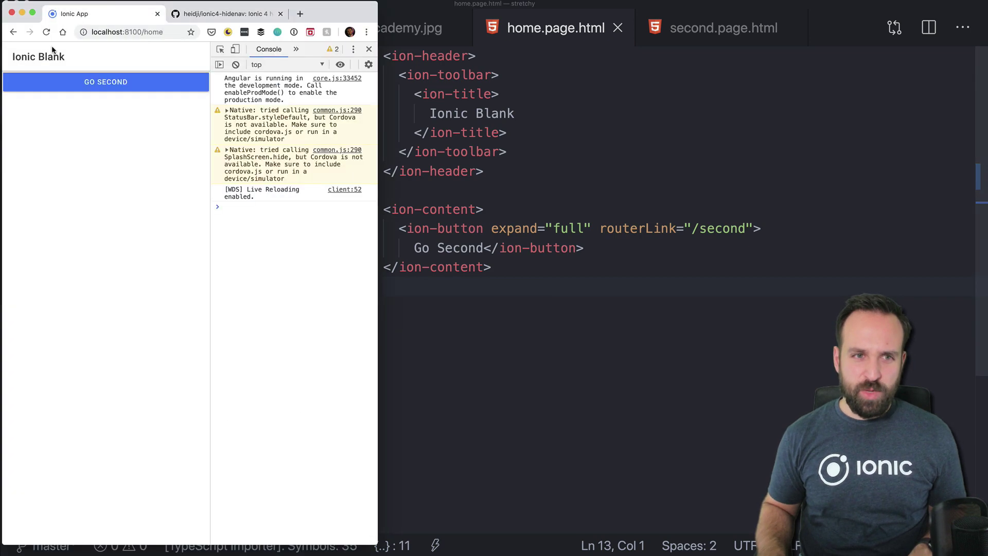
left_click(87, 82)
left_click(21, 58)
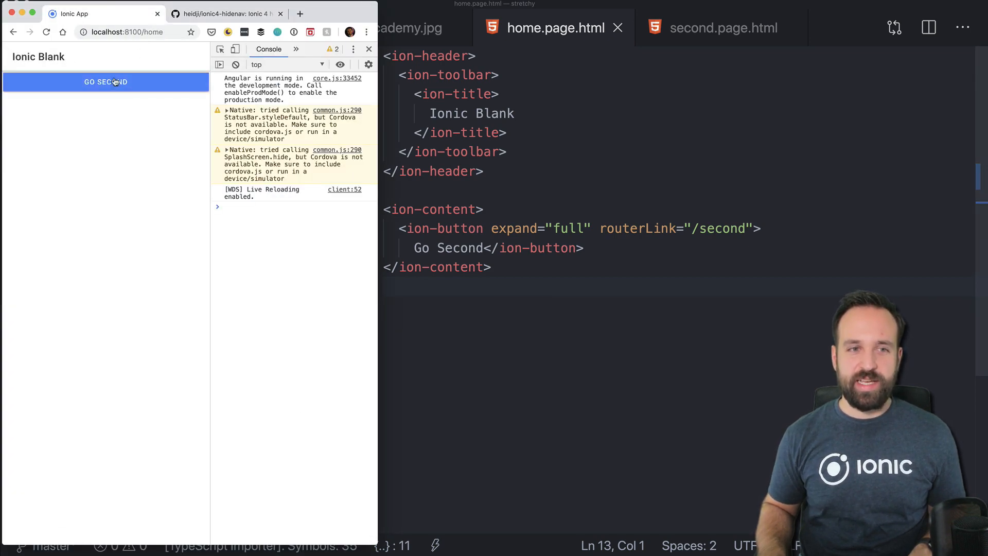
left_click(36, 90)
left_click(16, 58)
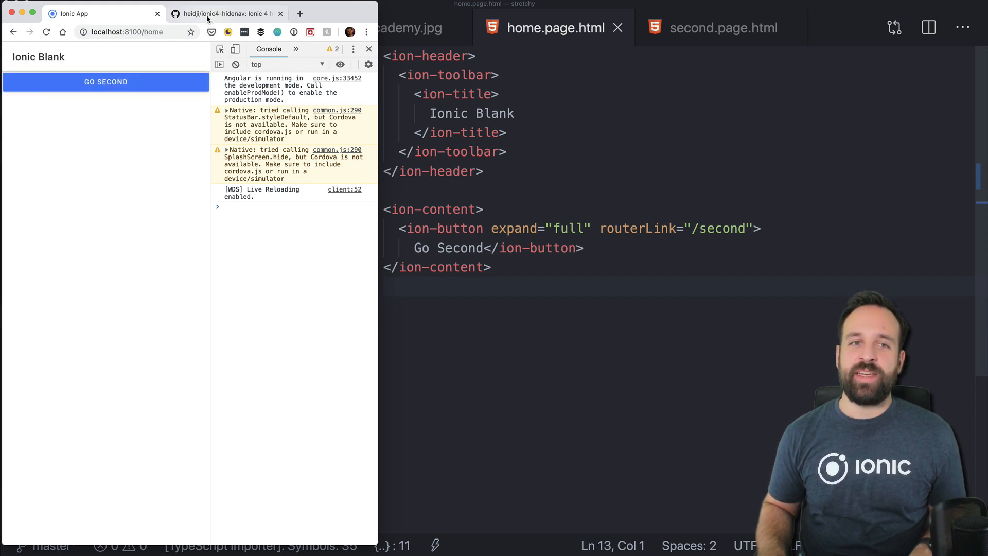
Review the ionic4-hidenav GitHub README's install and implementation instructions.
left_click(224, 14)
scroll(260, 194, "up", 5)
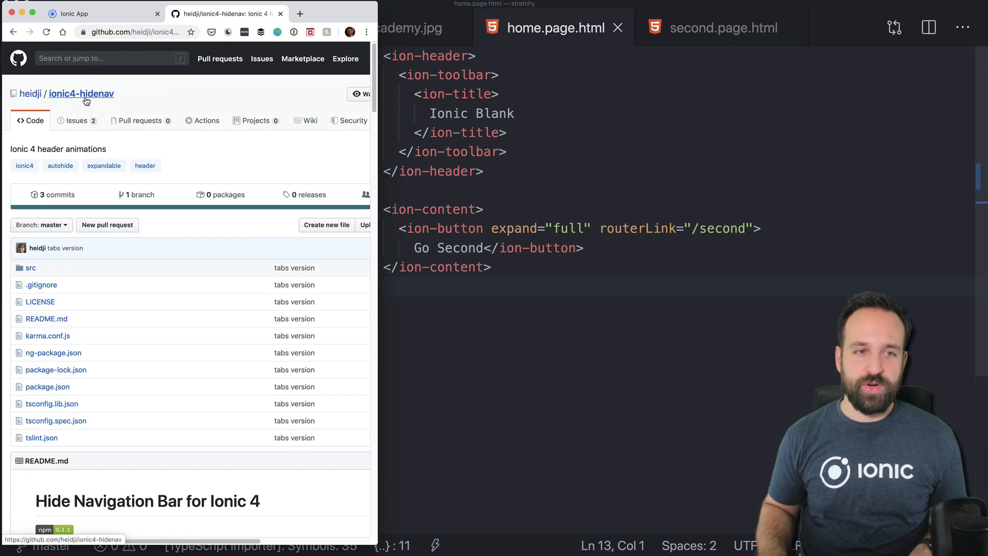
scroll(164, 230, "down", 5)
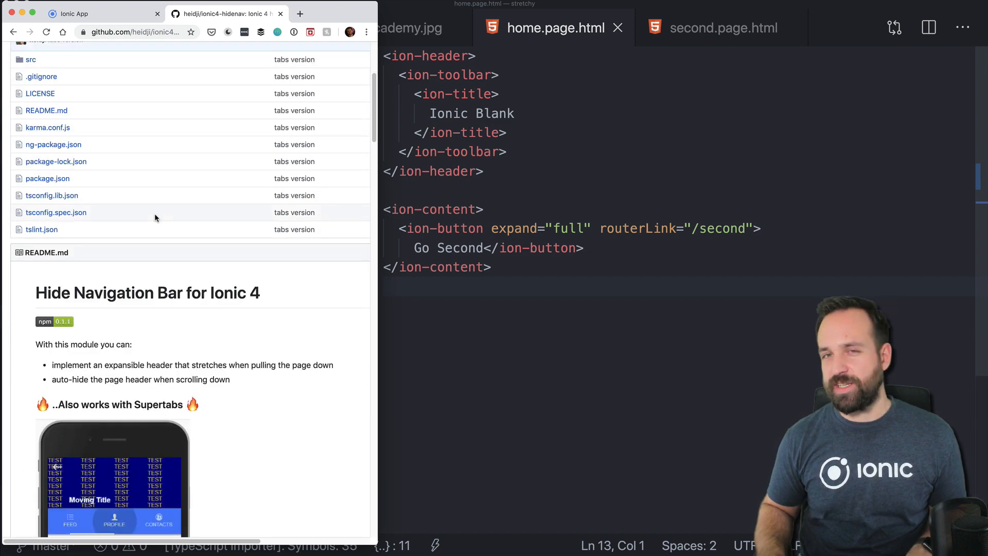
scroll(154, 213, "down", 2)
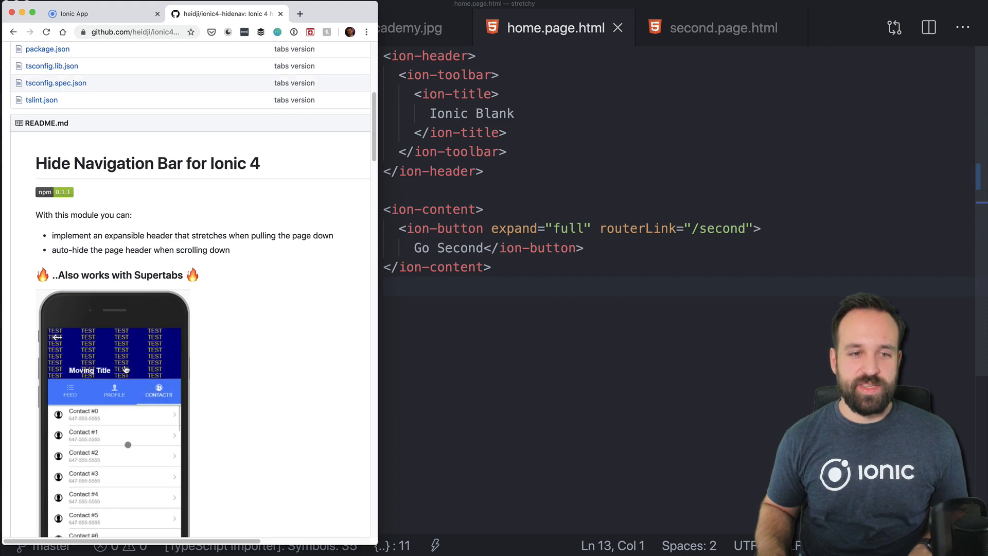
scroll(153, 221, "down", 1)
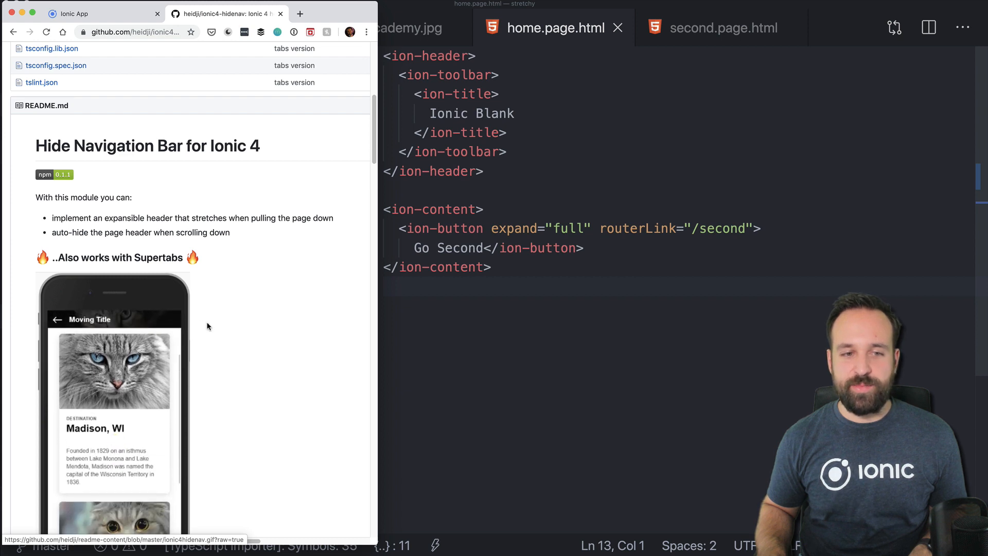
scroll(207, 326, "down", 1)
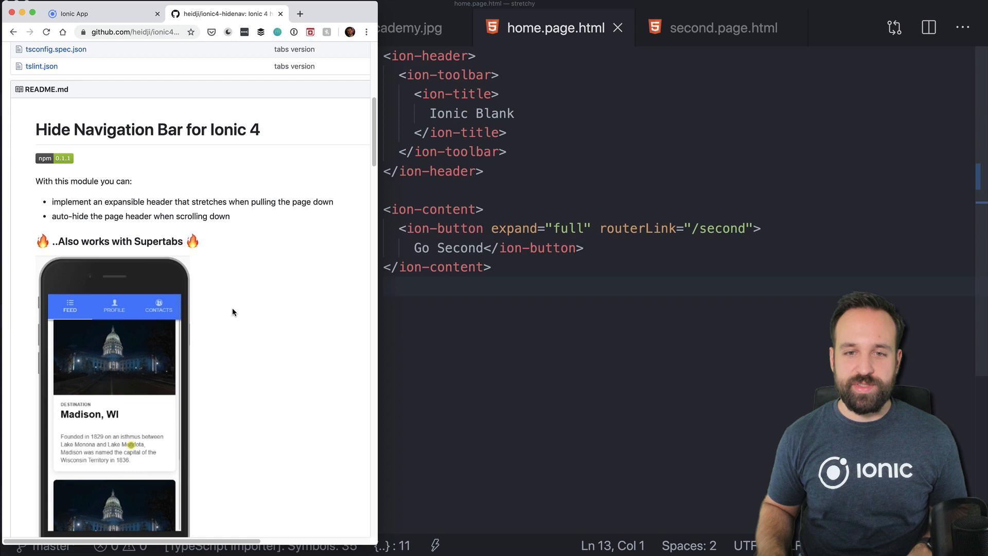
scroll(241, 299, "down", 8)
scroll(242, 300, "down", 3)
scroll(238, 288, "down", 3)
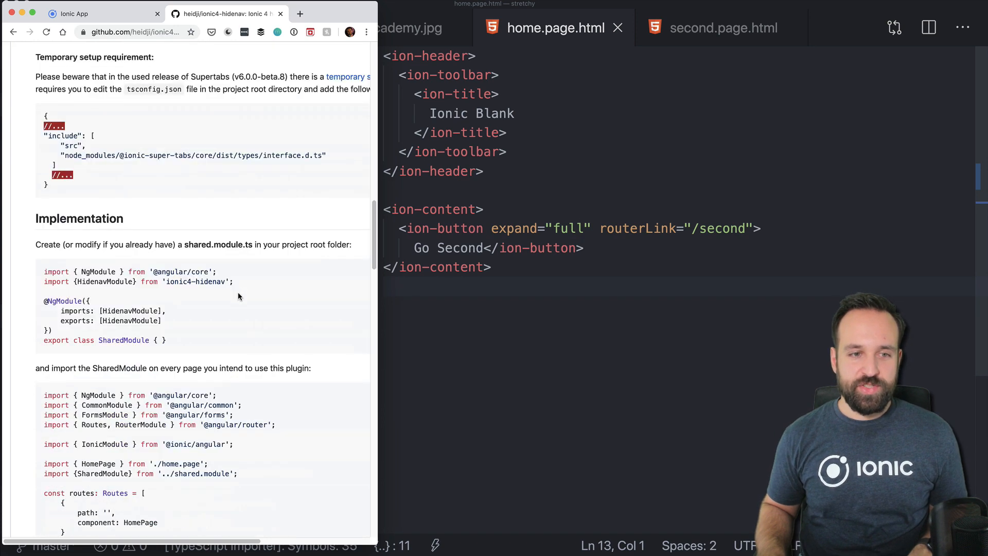
scroll(238, 292, "down", 5)
scroll(237, 294, "up", 6)
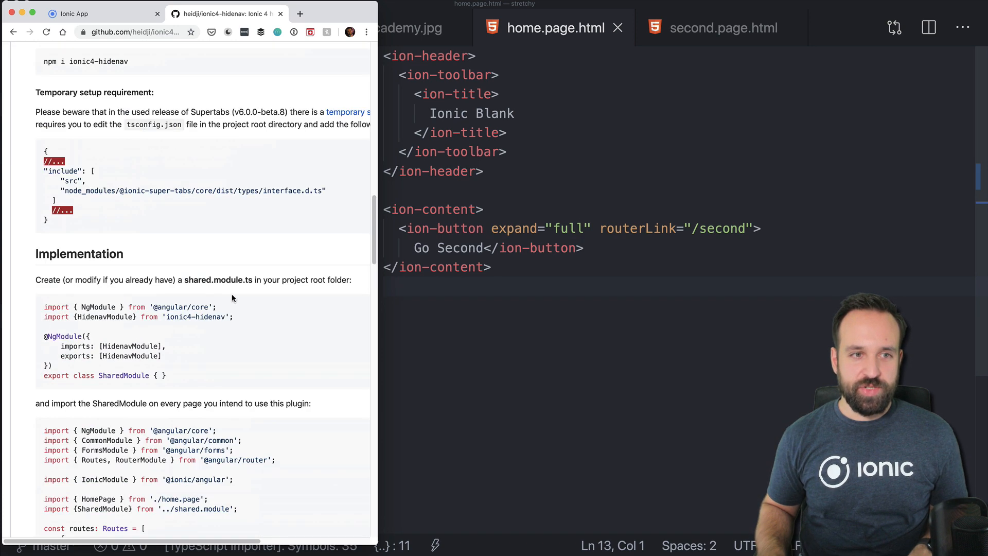
Stop the running Ionic dev server in the integrated terminal.
key("super+Tab")
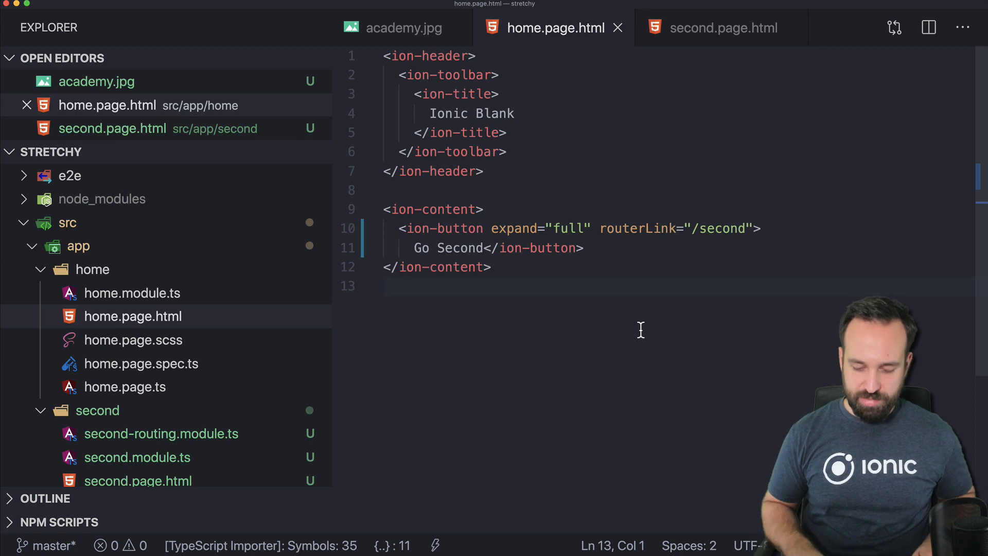
key("ctrl+grave")
key("ctrl+c")
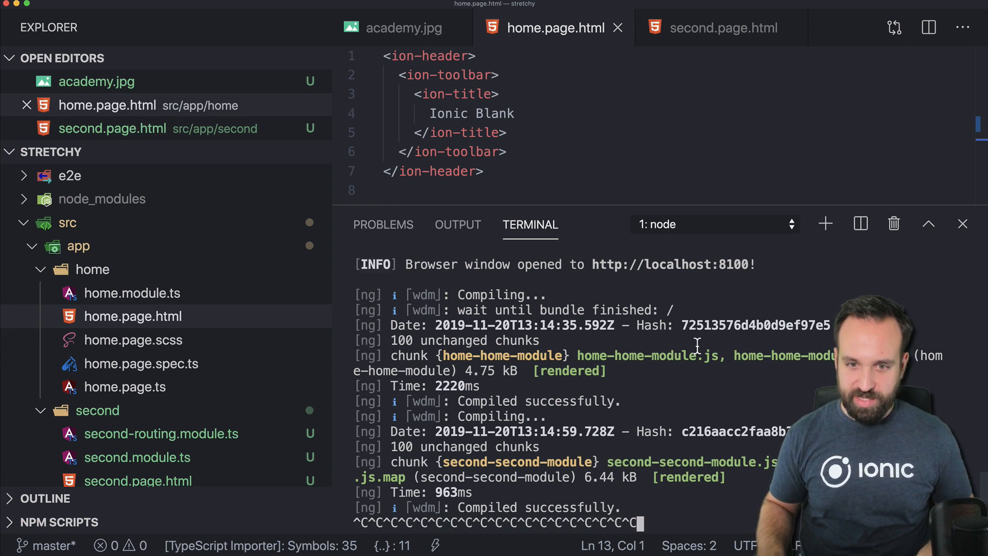
Run npm i ionic4-hidenav in a fresh terminal session, glancing back at the README.
left_click(825, 223)
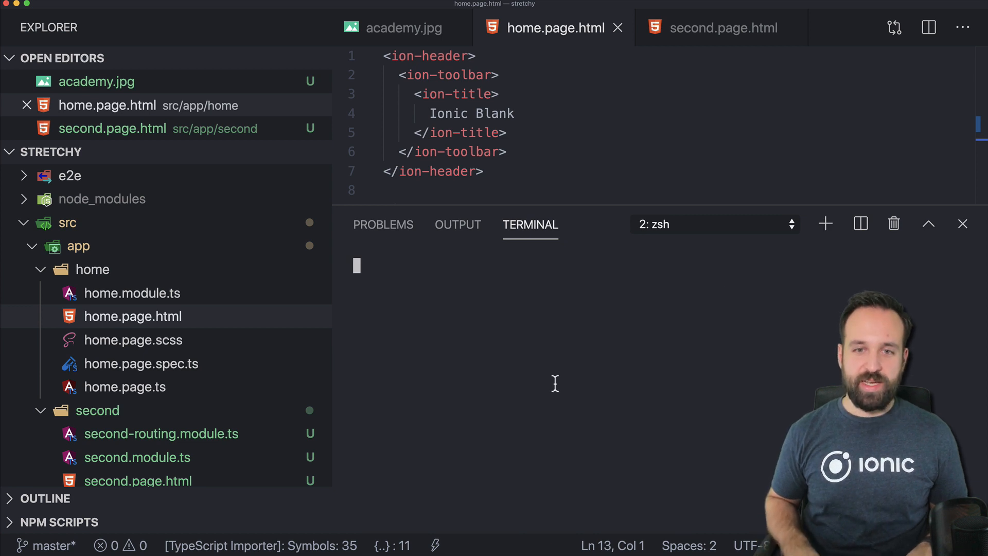
key("super+v")
key("Return")
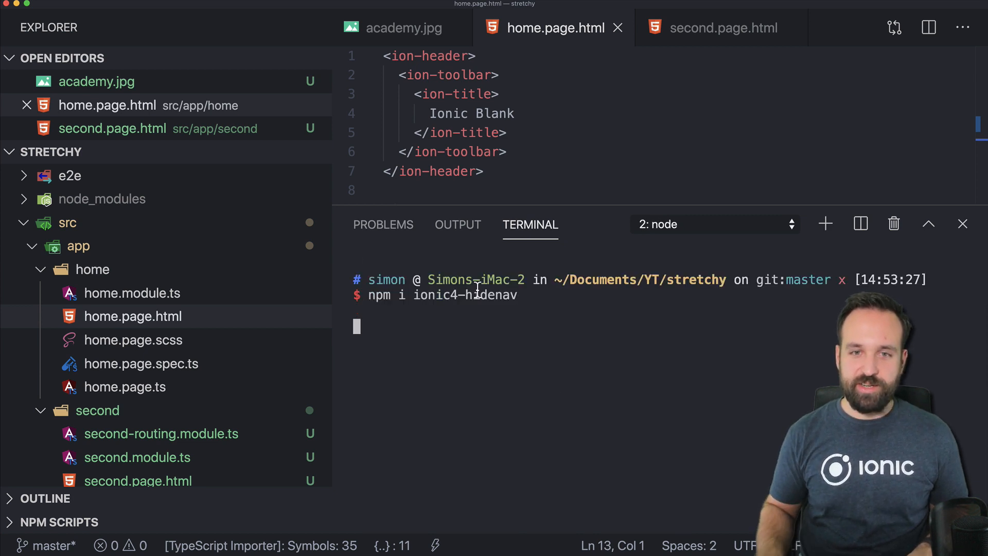
left_click_drag(378, 209, 377, 314)
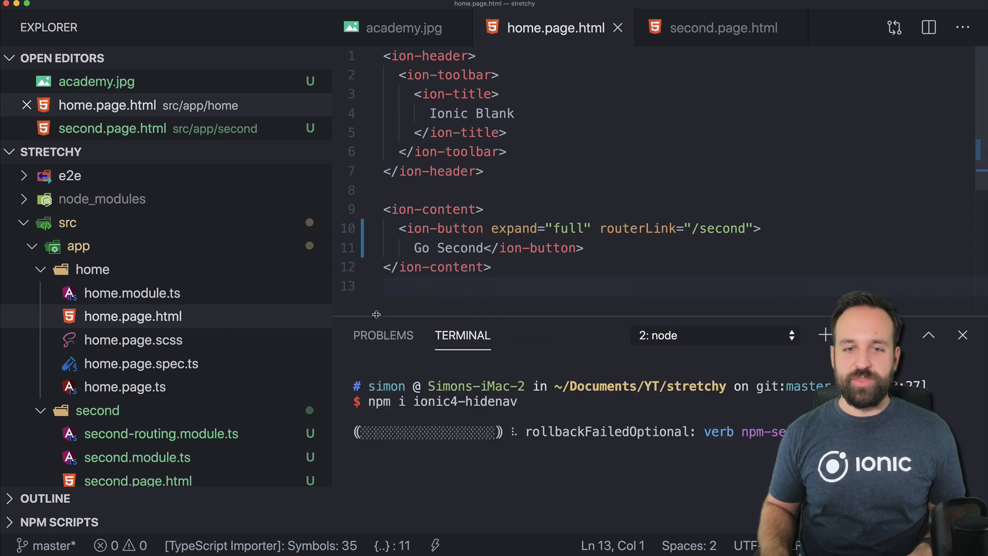
scroll(267, 426, "down", 3)
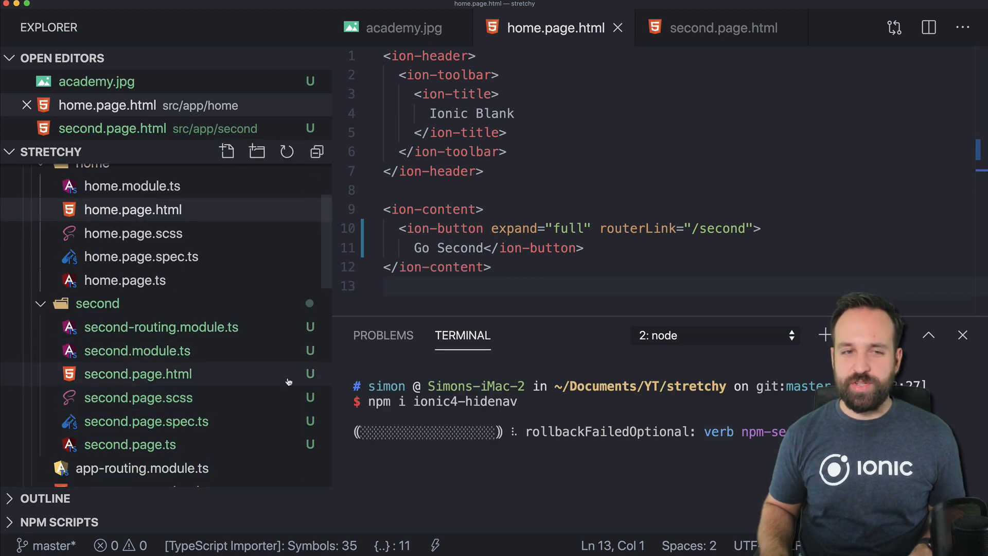
key("super+Tab")
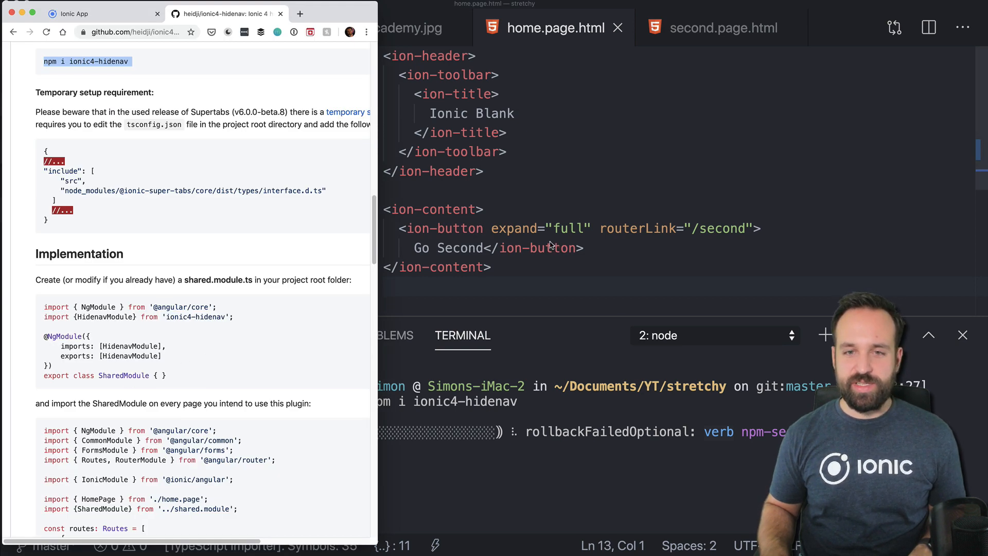
key("super+Tab")
Add a HideNavModule entry to the home module's imports list below RouterModule.
left_click(132, 187)
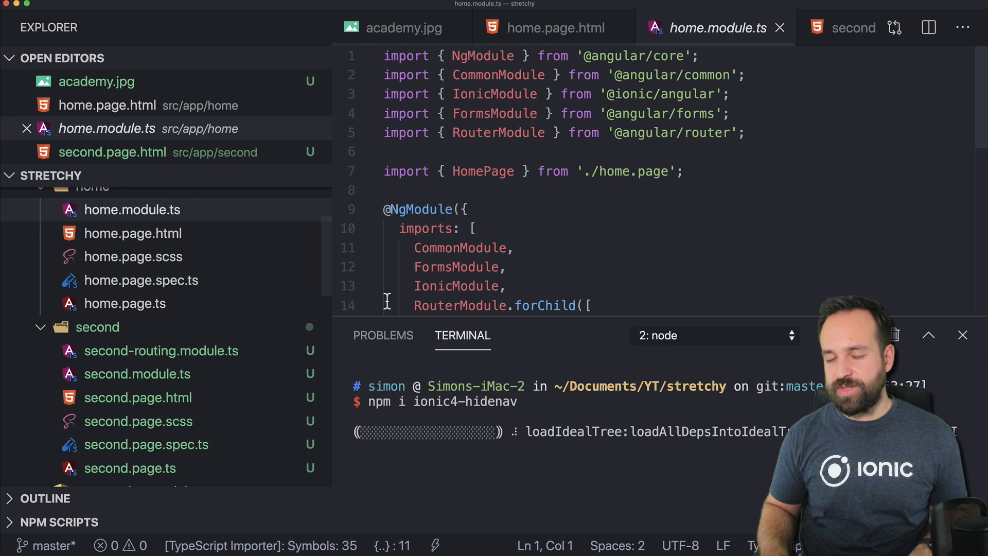
left_click_drag(332, 265, 280, 266)
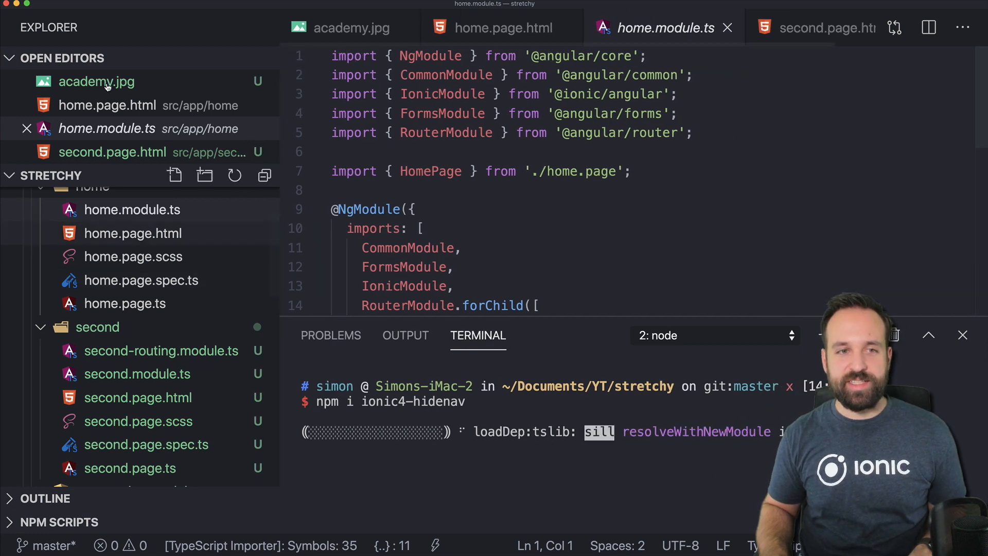
left_click_drag(116, 176, 116, 81)
scroll(453, 224, "down", 5)
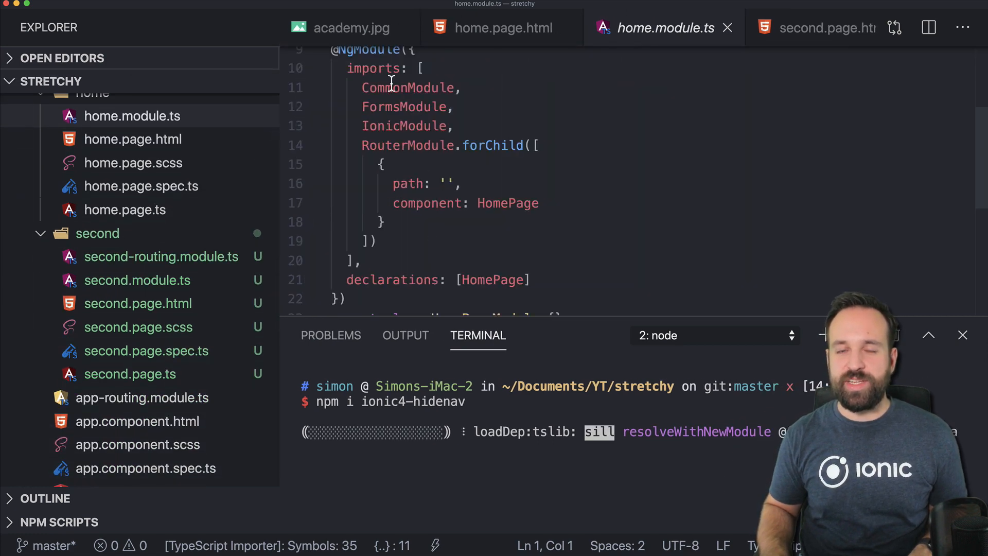
left_click_drag(547, 332, 547, 365)
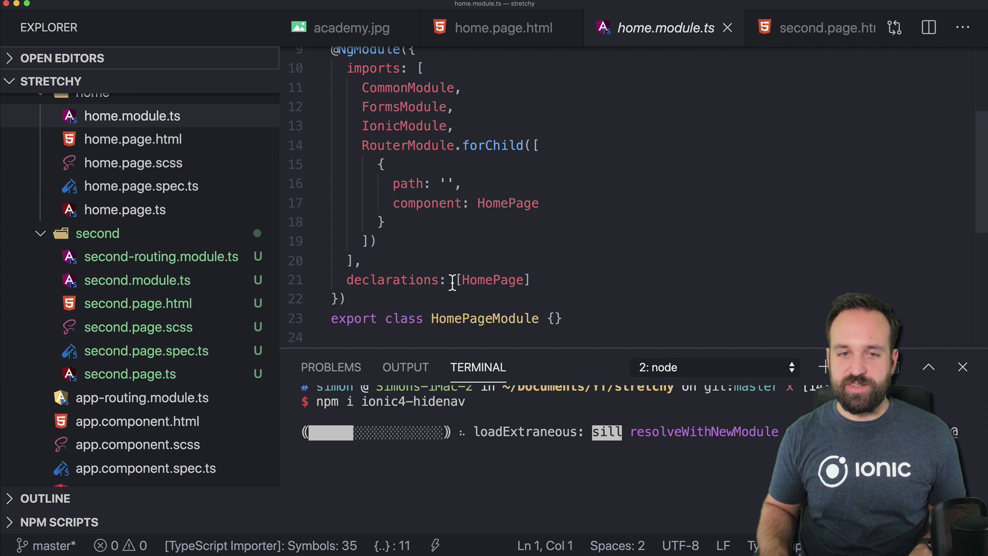
left_click(402, 242)
type(",")
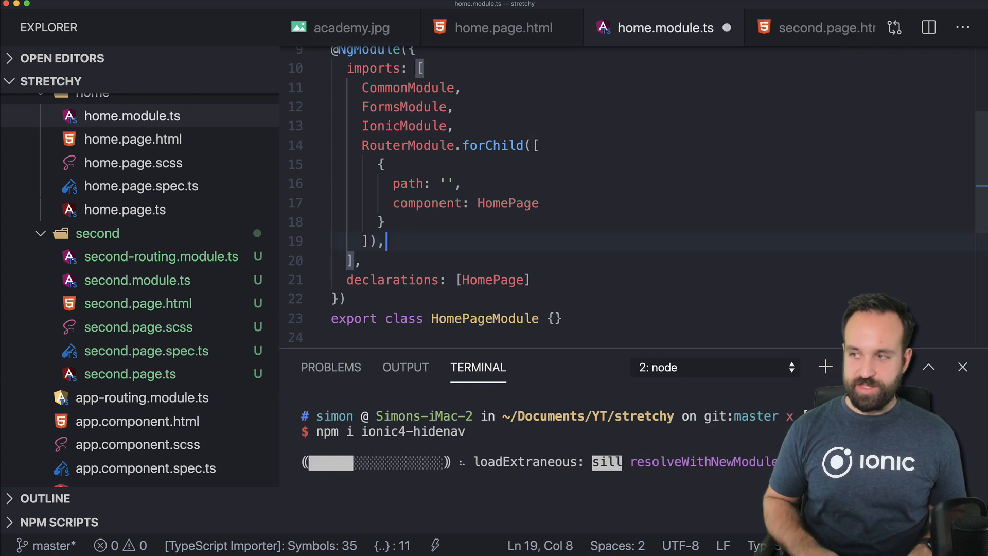
key("Return")
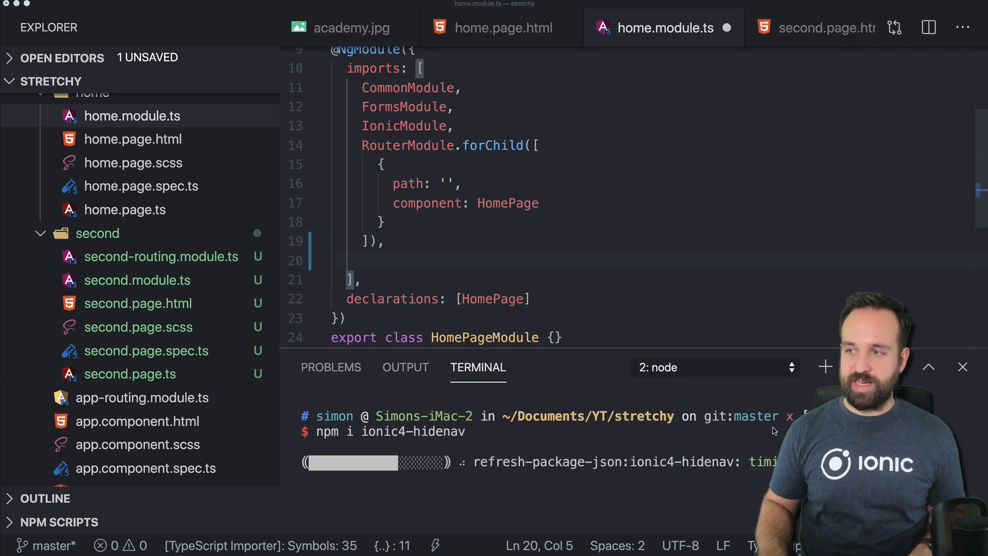
type("Hide")
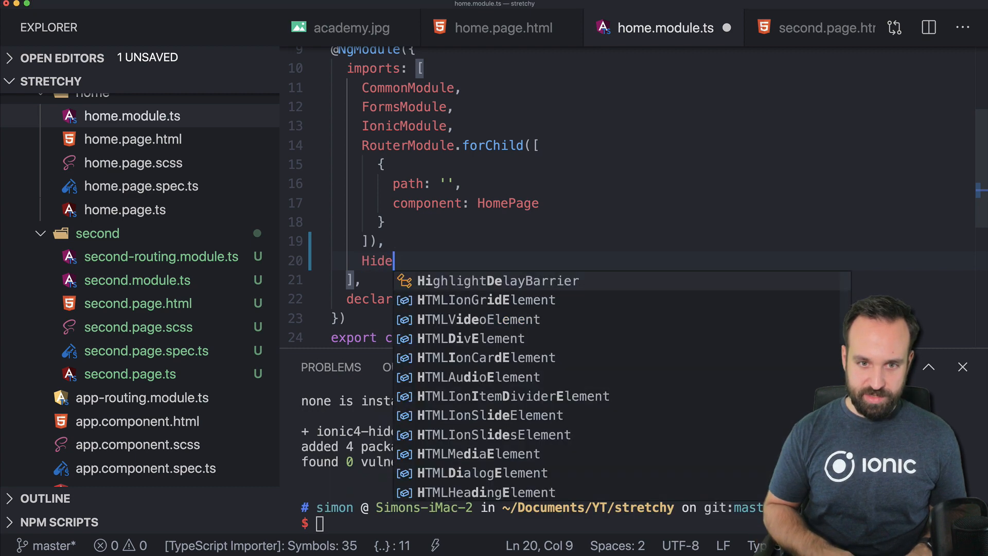
type("NavModule")
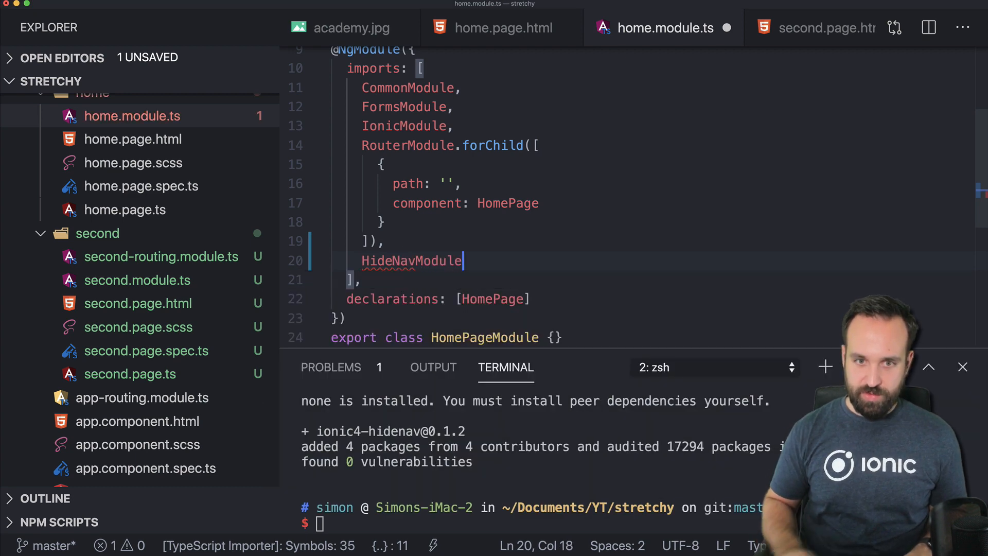
double_click(390, 261)
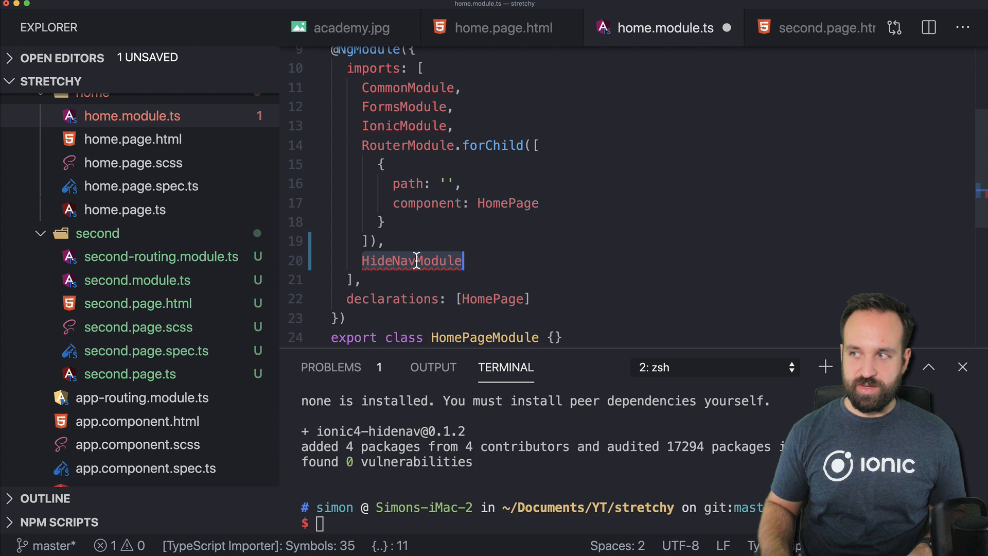
scroll(416, 261, "up", 3)
Import HidenavModule from ionic4-hidenav in home.module.ts and select the line for copying.
left_click(448, 83)
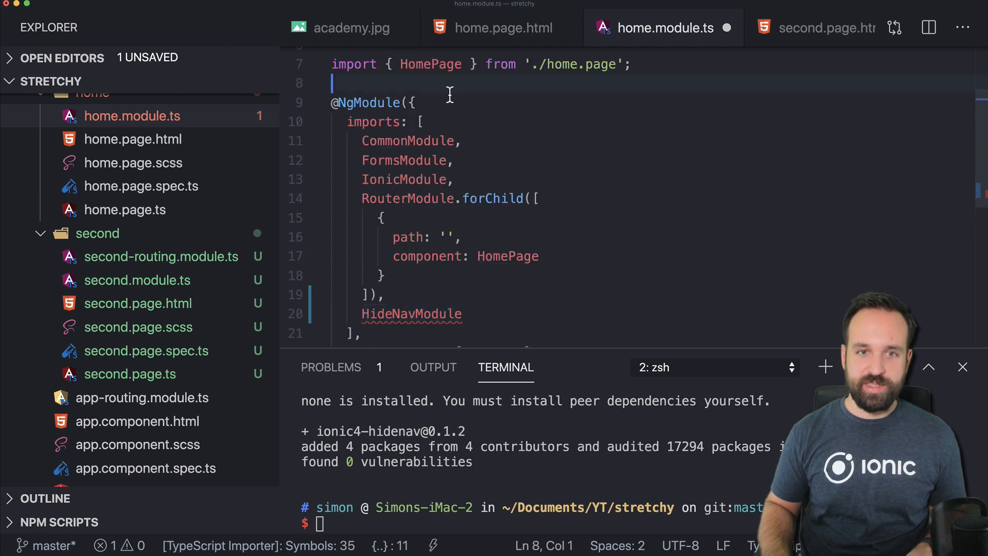
key("super+v")
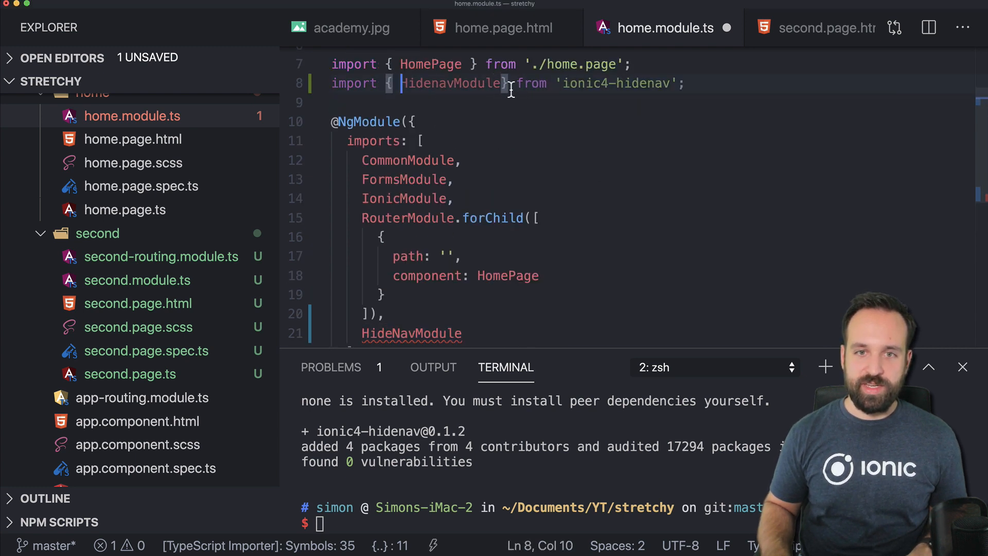
left_click(502, 83)
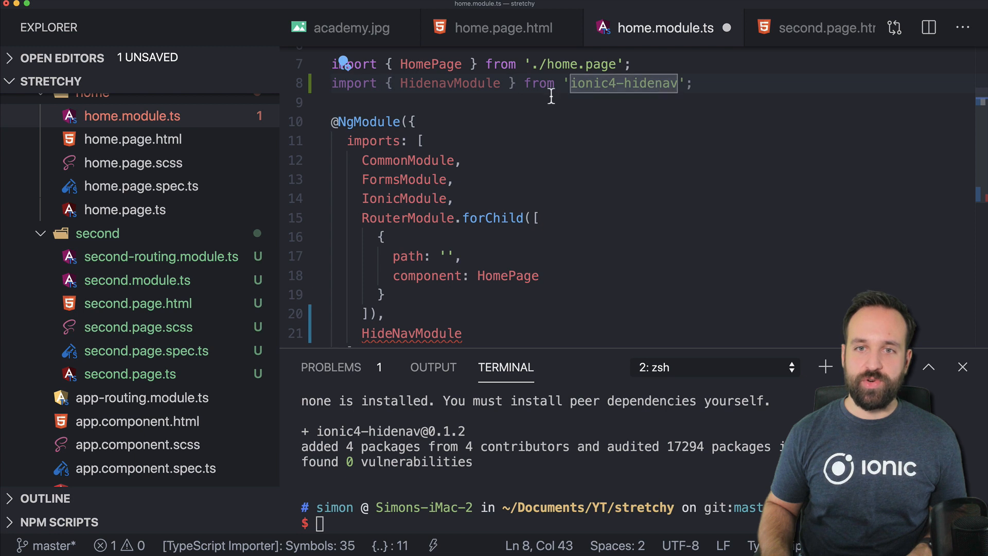
triple_click(576, 82)
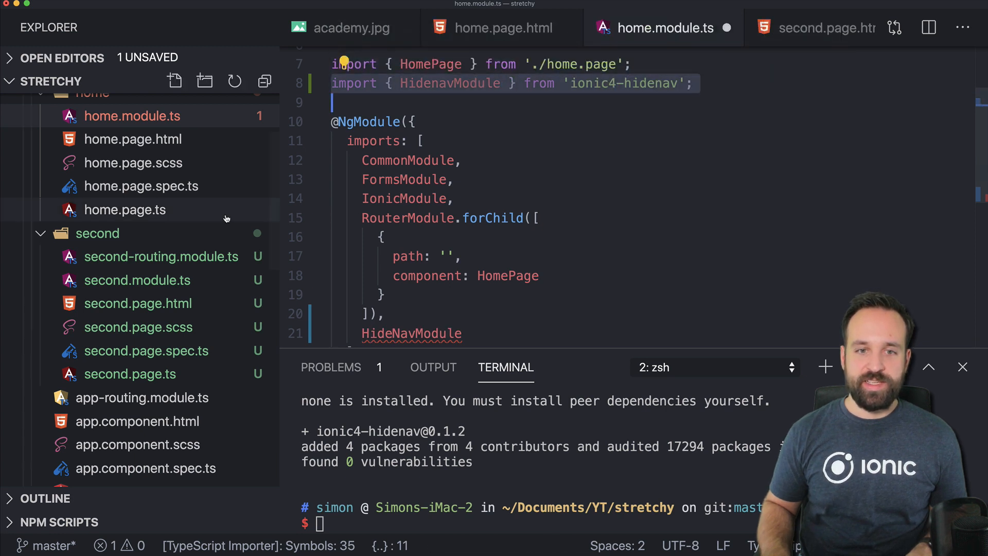
left_click(407, 334)
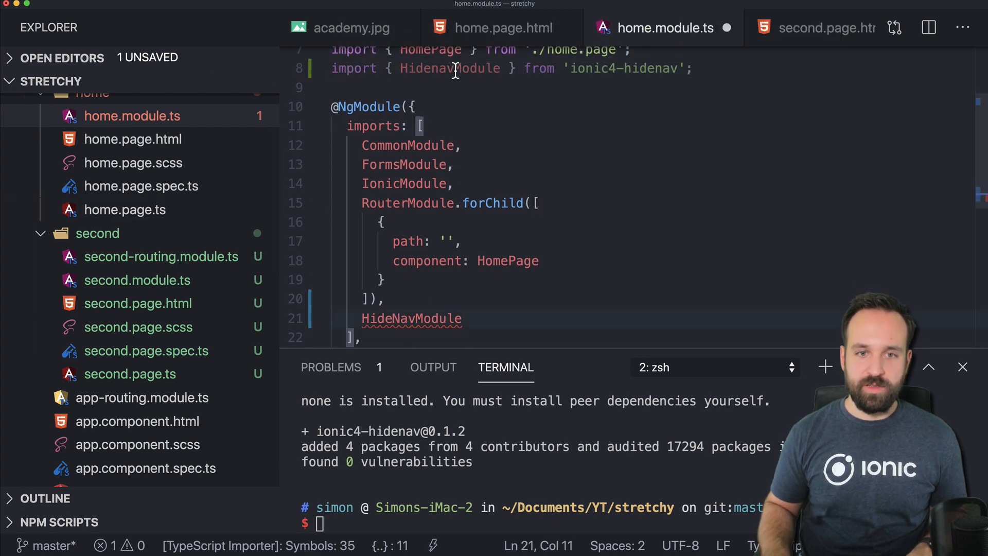
left_click(403, 302)
scroll(432, 286, "down", 3)
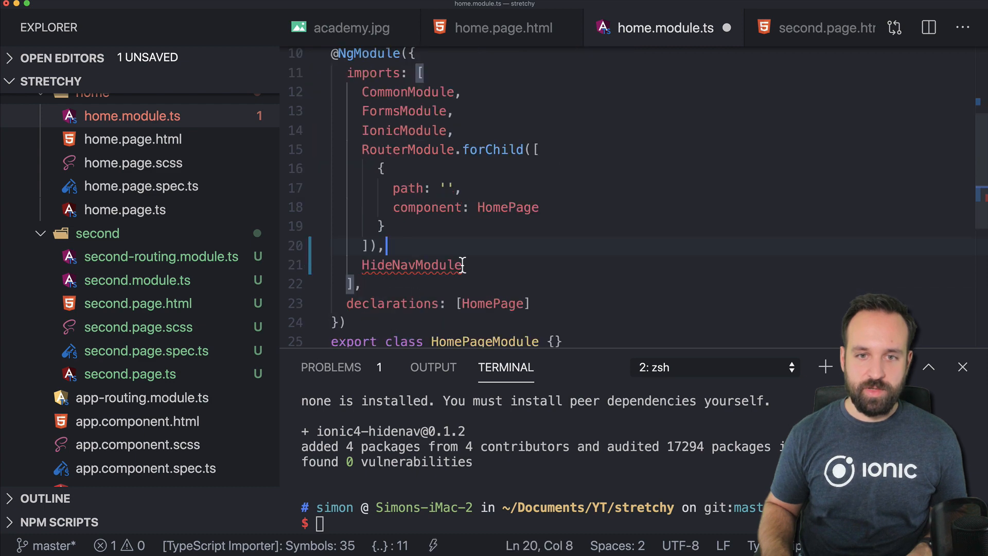
scroll(522, 202, "up", 5)
left_click(463, 122)
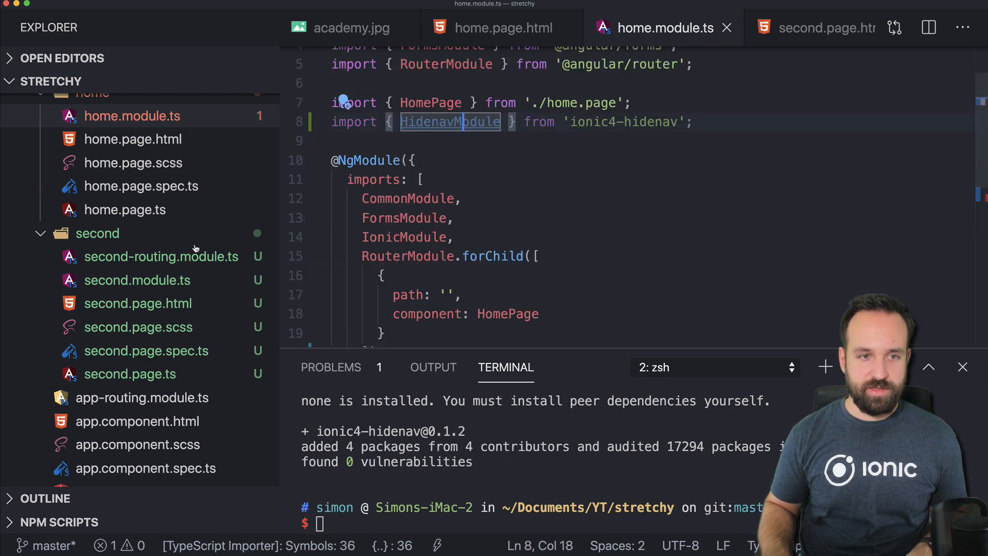
triple_click(495, 122)
key("super+c")
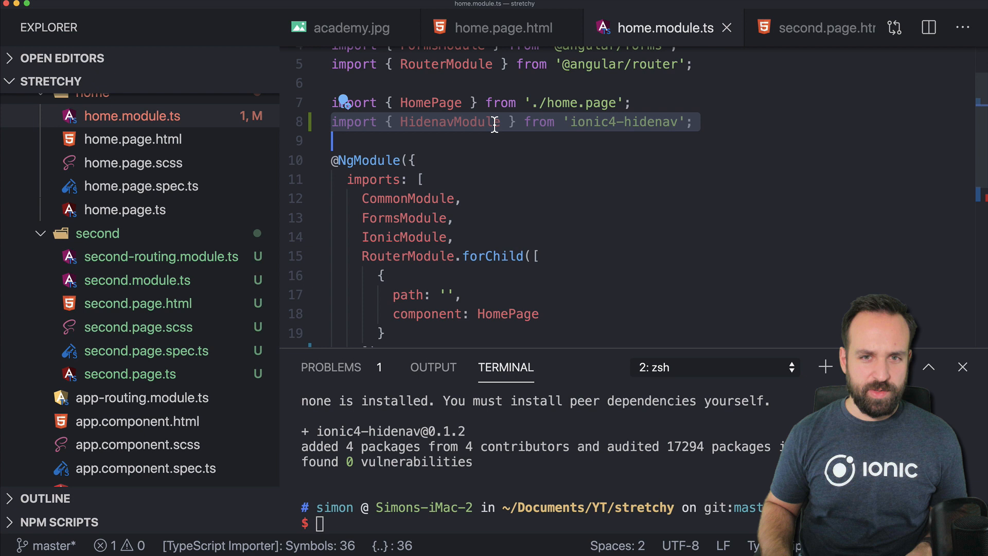
Import HidenavModule into second.module.ts, list it after SecondPageRoutingModule, and save.
left_click(159, 282)
key("super+v")
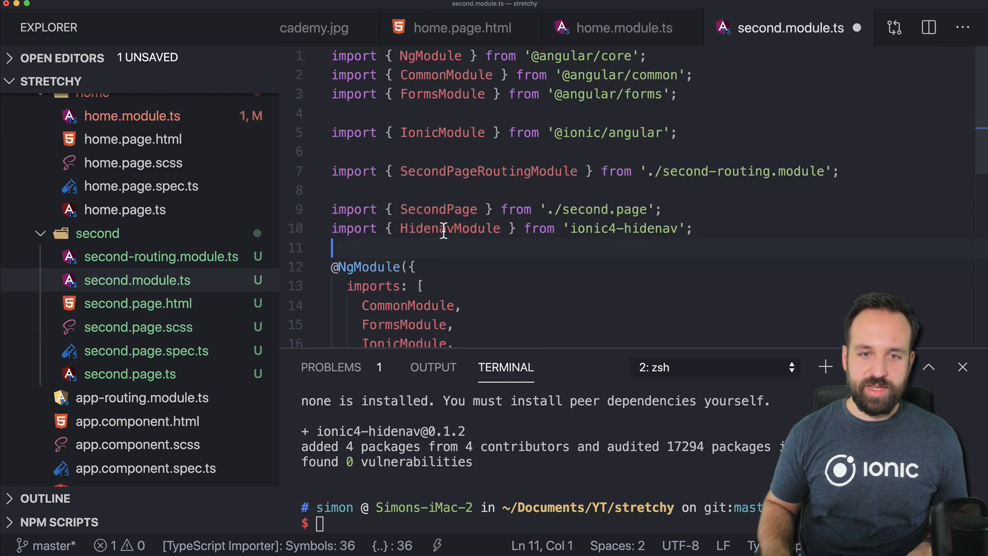
left_click(442, 228)
scroll(454, 248, "down", 3)
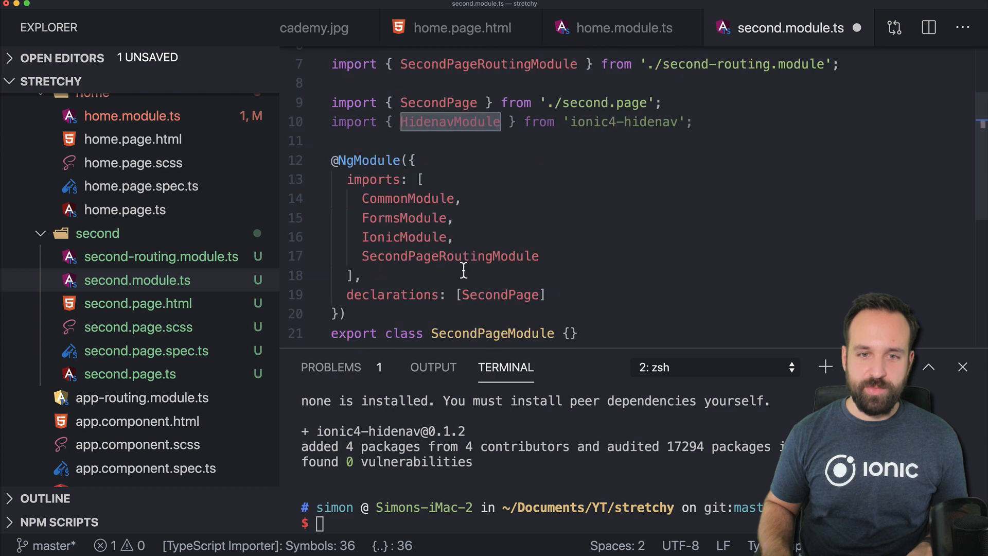
left_click(541, 256)
type(",")
key("Return")
type("HidenavModule")
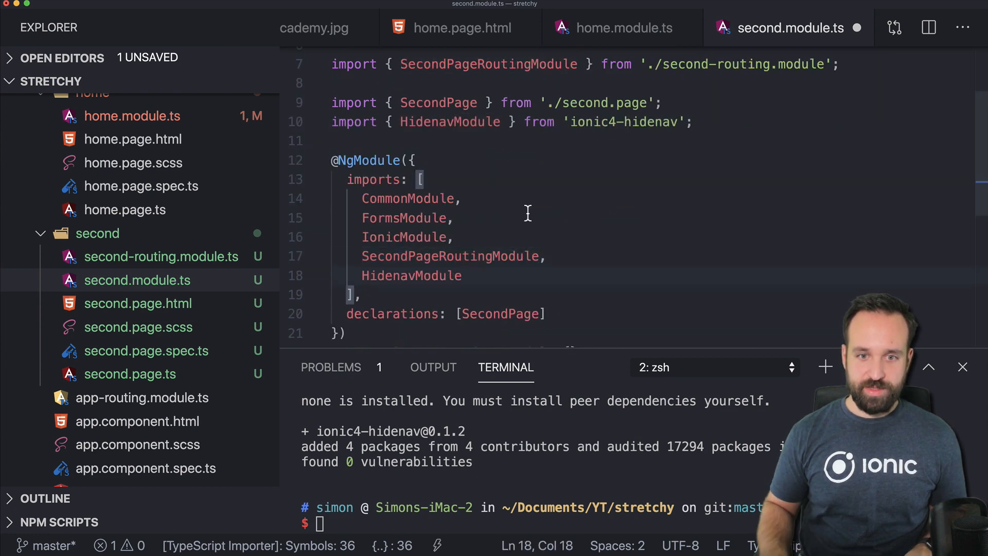
left_click(455, 218)
key("super+s")
Correct the misspelled HideNavModule entry in home.module.ts to HidenavModule.
left_click(611, 27)
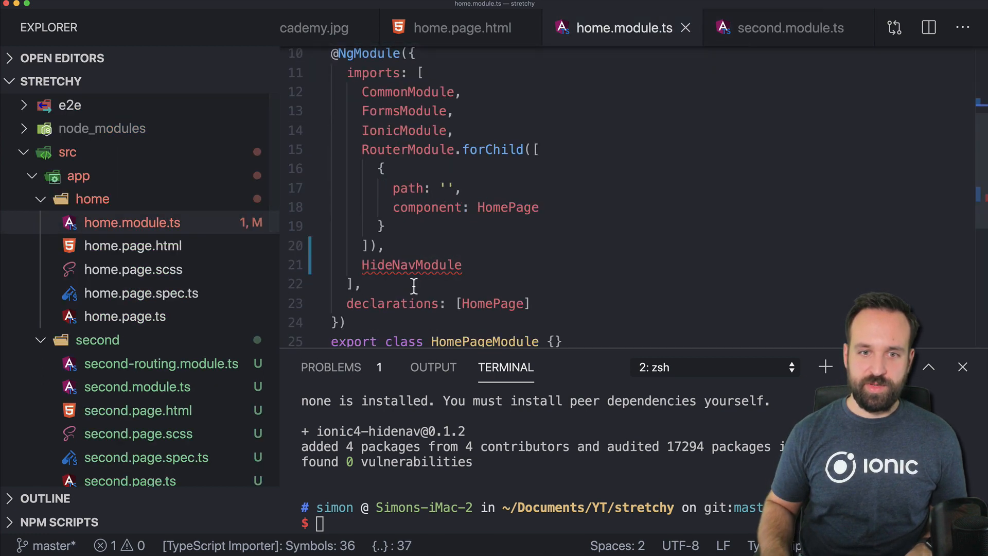
left_click(370, 246)
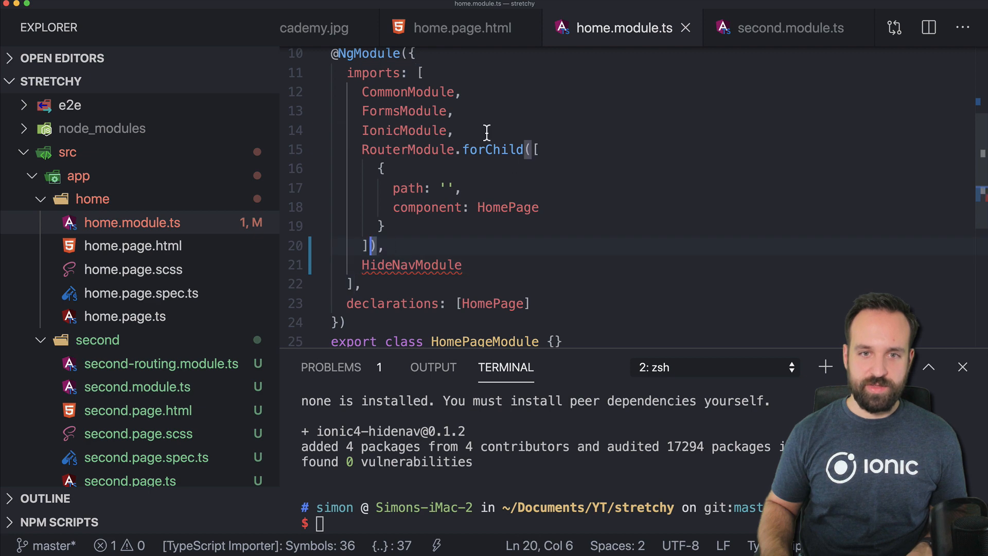
left_click(401, 265)
left_click(439, 265)
scroll(417, 263, "up", 5)
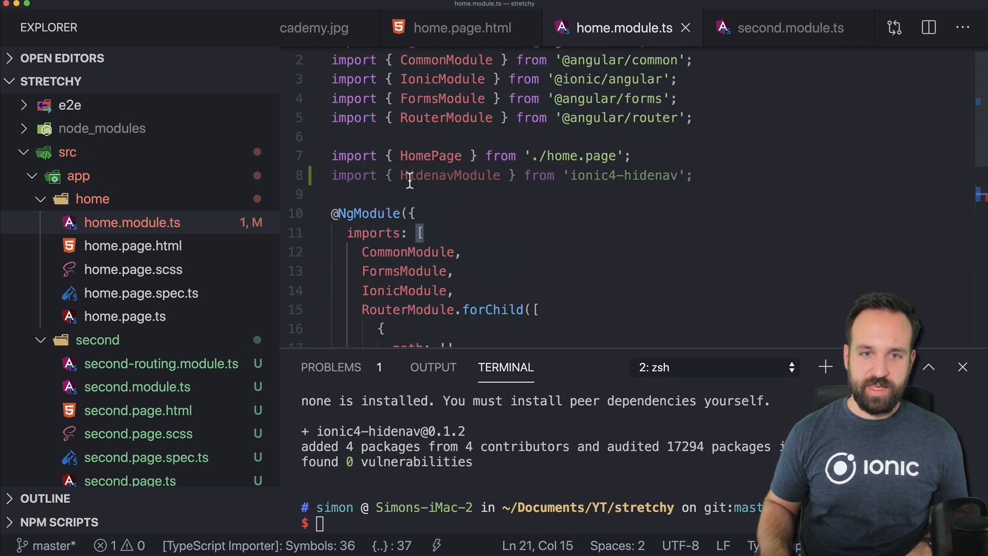
double_click(430, 177)
key("ctrl+c")
scroll(460, 272, "down", 3)
double_click(417, 318)
key("ctrl+v")
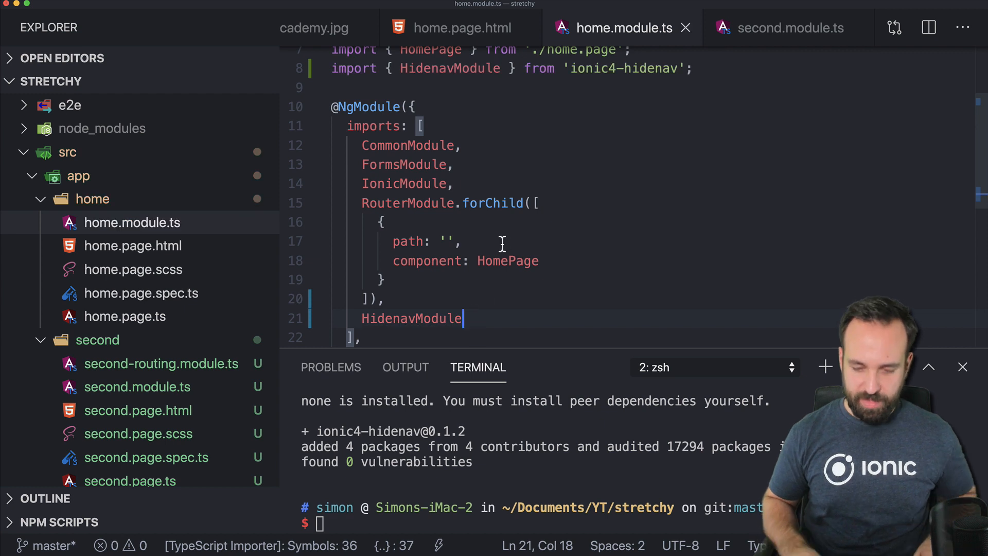
Start ionic serve in the first terminal session and hide the terminal panel.
left_click(716, 366)
left_click(494, 454)
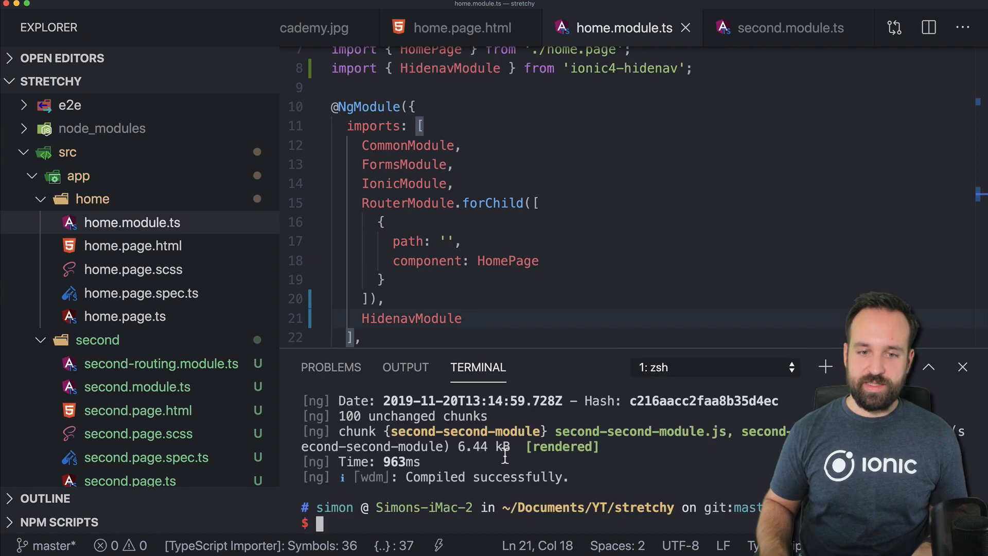
type("ionic serve")
key("Return")
key("ctrl+grave")
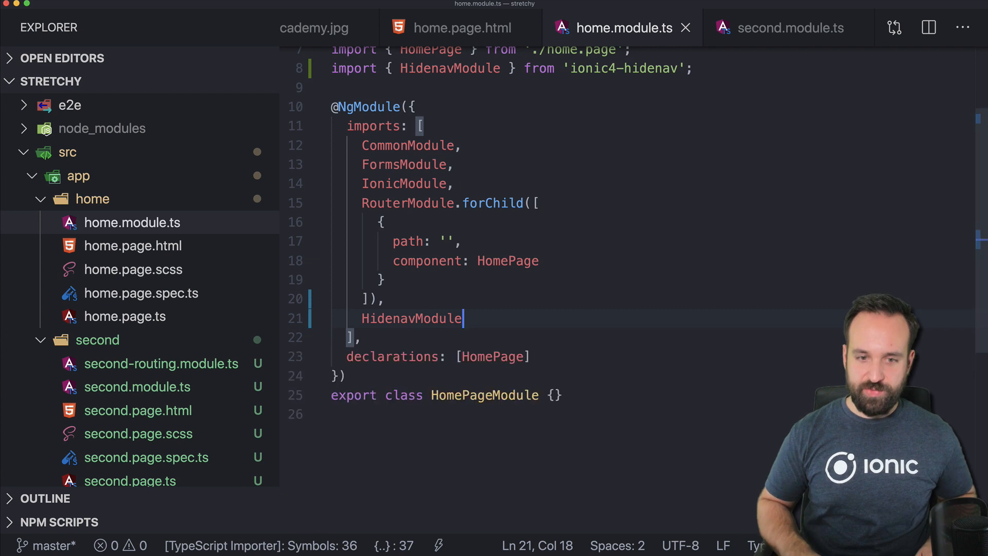
Paste an ion-card repeated with *ngFor over 1–9 below the Go Second button in home.page.html.
left_click(468, 28)
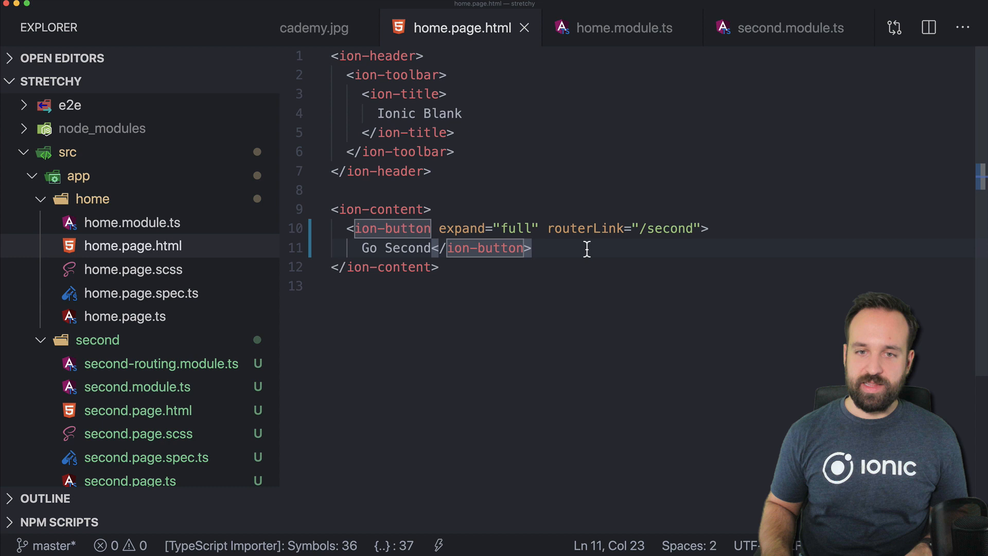
type("<ion-card *ngFor=\"let i of [1,2,3,4,5,6,7,8,9]\">         <ion-card-header>           <ion-card-subtitle>Awesome Subtitle</ion-card-subtitle>           <ion-card-title>Awesome Title</ion-card-title>         </ion-card-header>         <ion-card-content>           Awesome content         </ion-card-content>       </ion-card>")
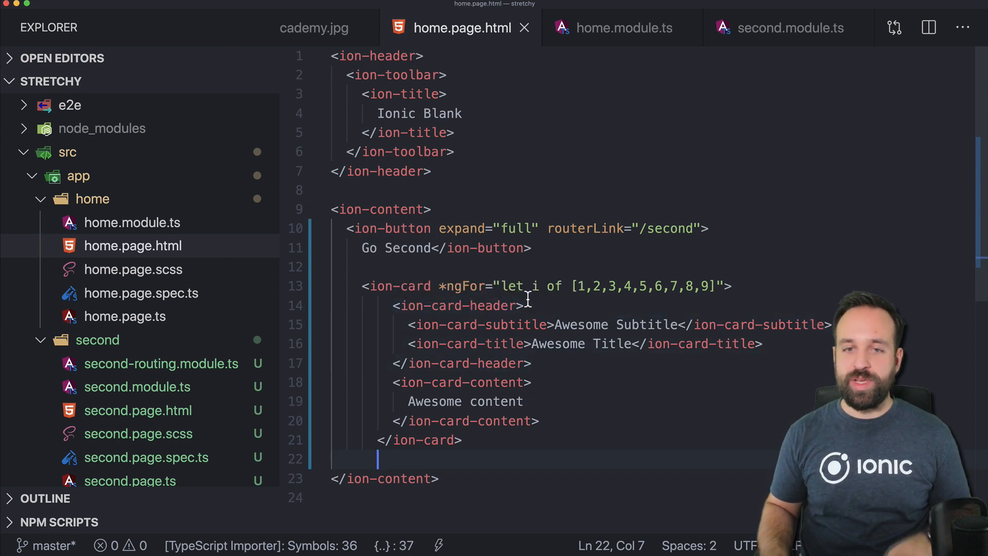
left_click(355, 266)
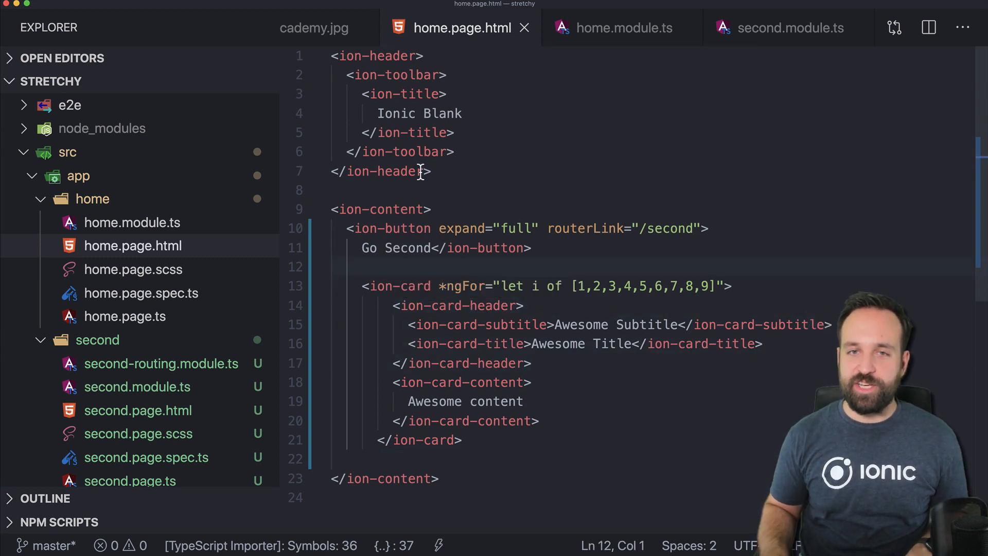
Reload the running app in the browser to view the cards, then return to the editor.
key("super+Tab")
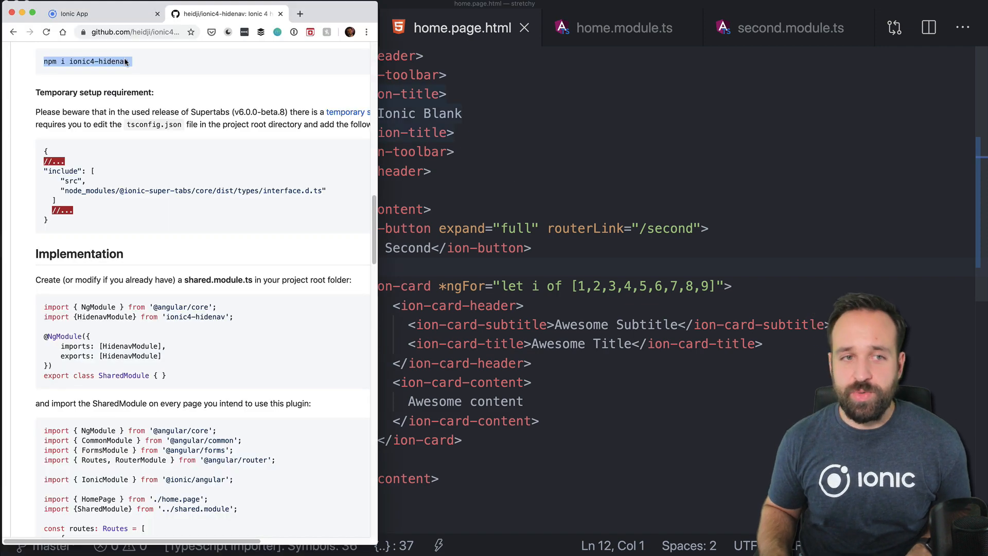
left_click(75, 13)
key("super+r")
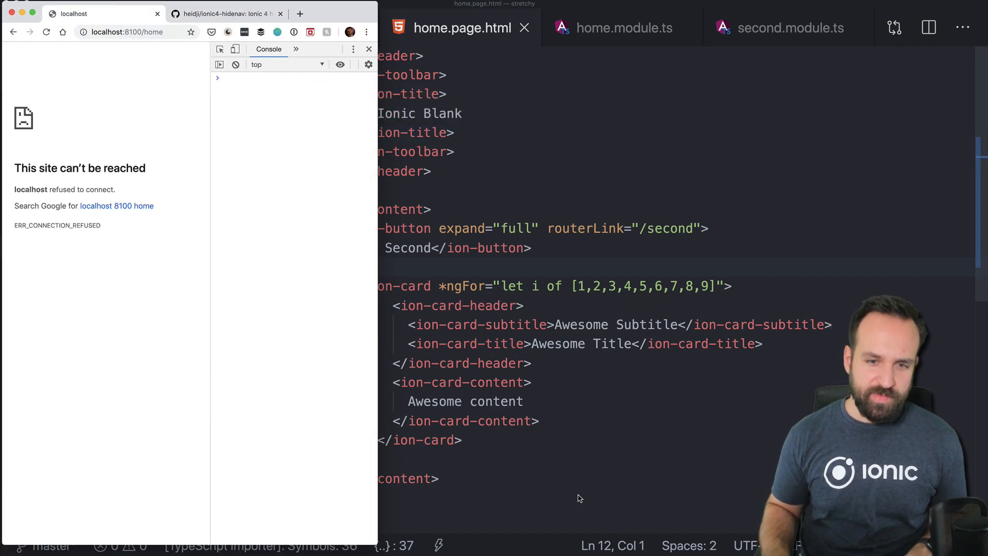
key("super+Tab")
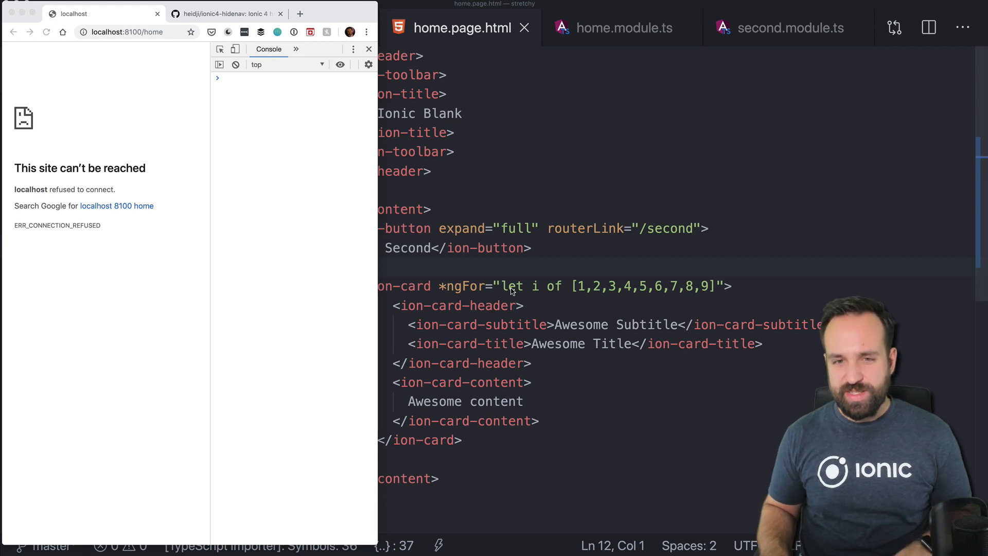
left_click(498, 263)
Add hidenav-header to ion-header and hidenav-content to ion-content in home.page.html and save.
left_click(416, 56)
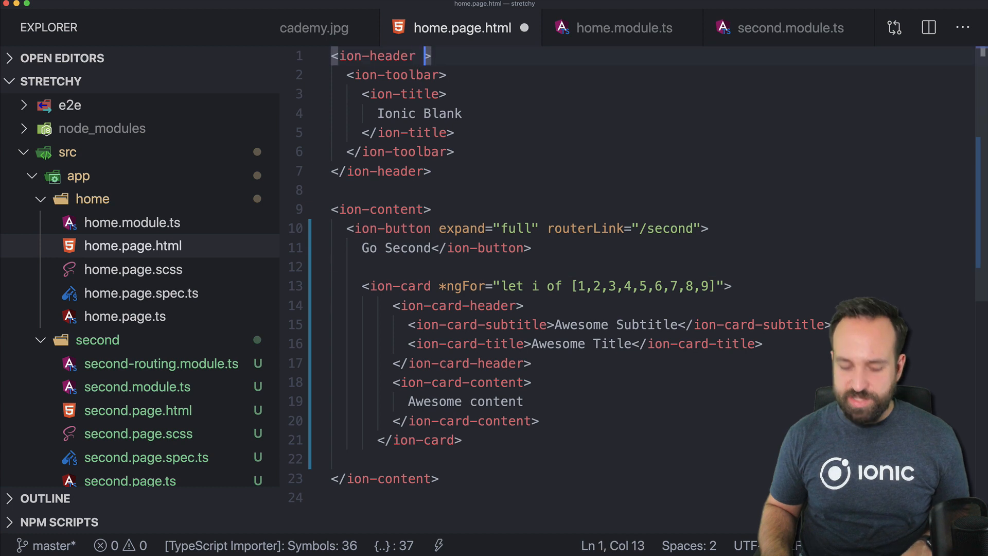
type("hidenav-header")
left_click_drag(424, 56, 527, 56)
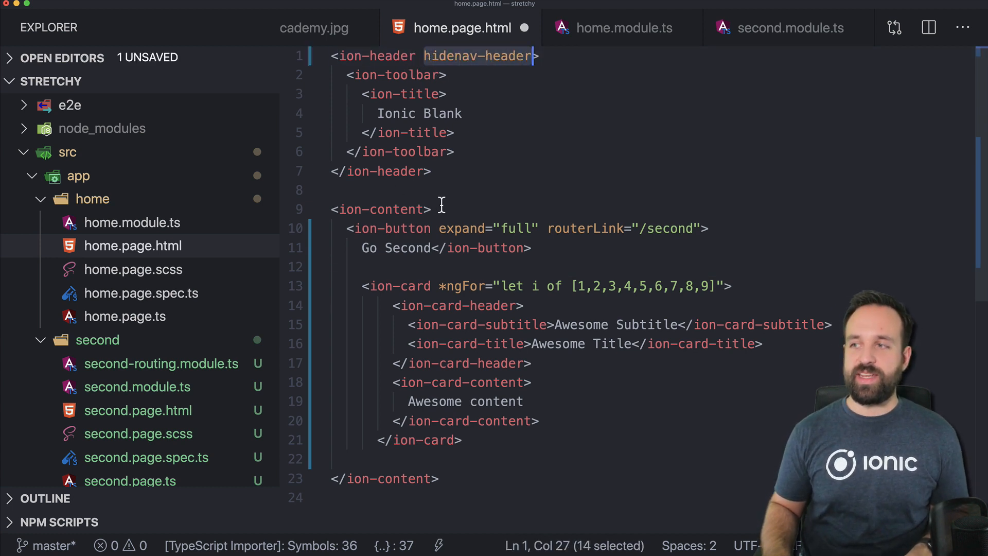
left_click(461, 227)
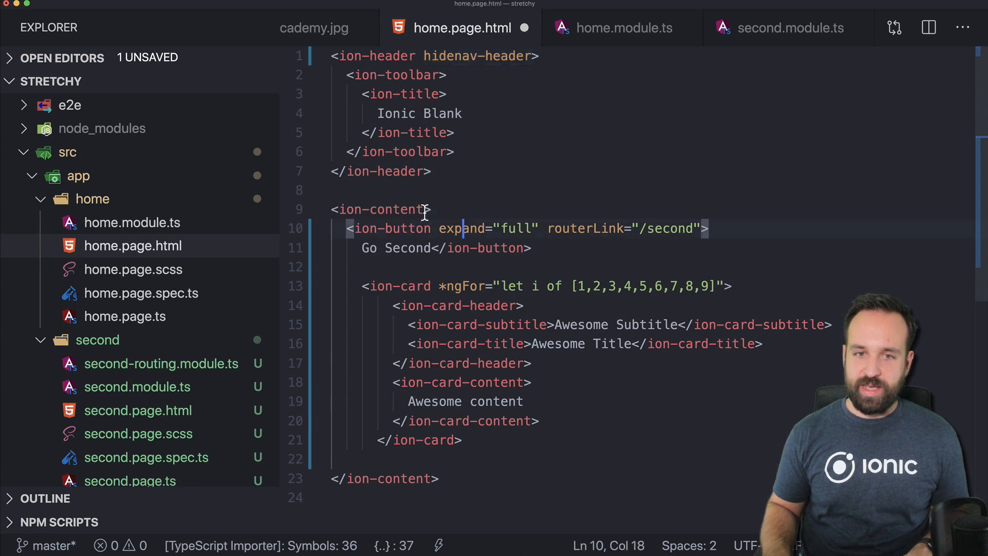
left_click(426, 209)
type("hidenav-head")
key("BackSpace")
type("content")
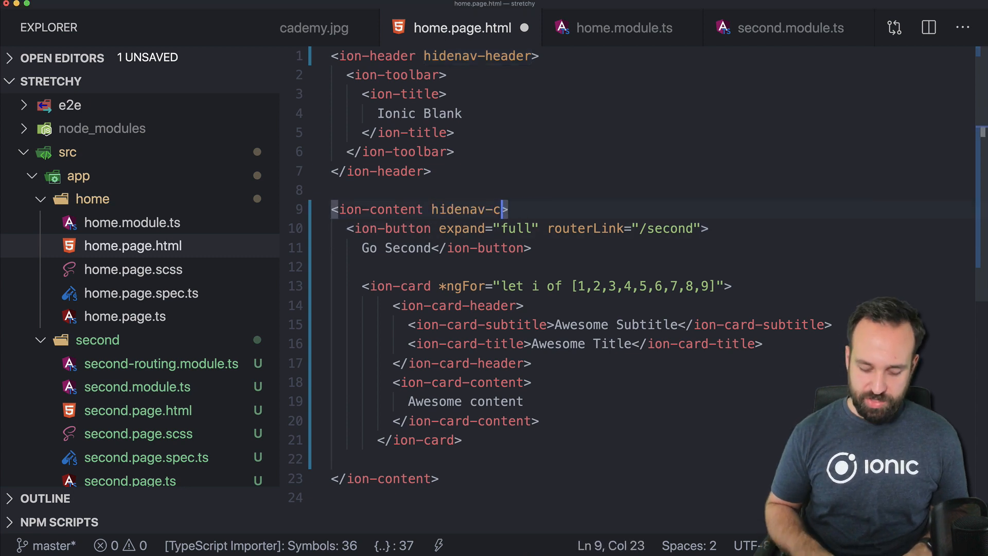
type("ontent")
key("super+s")
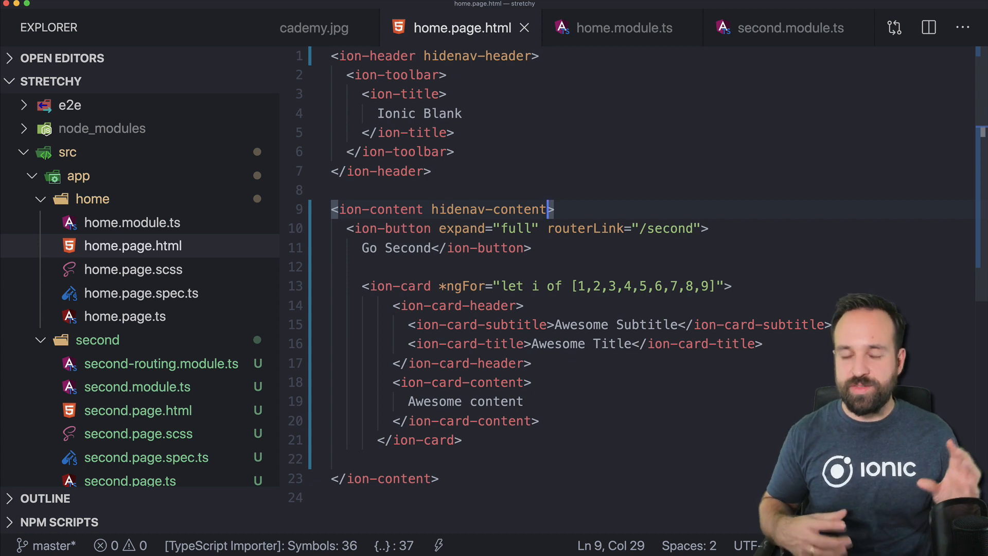
Reload localhost:8100 in Chrome and scroll the cards to see the header hide.
key("super+Tab")
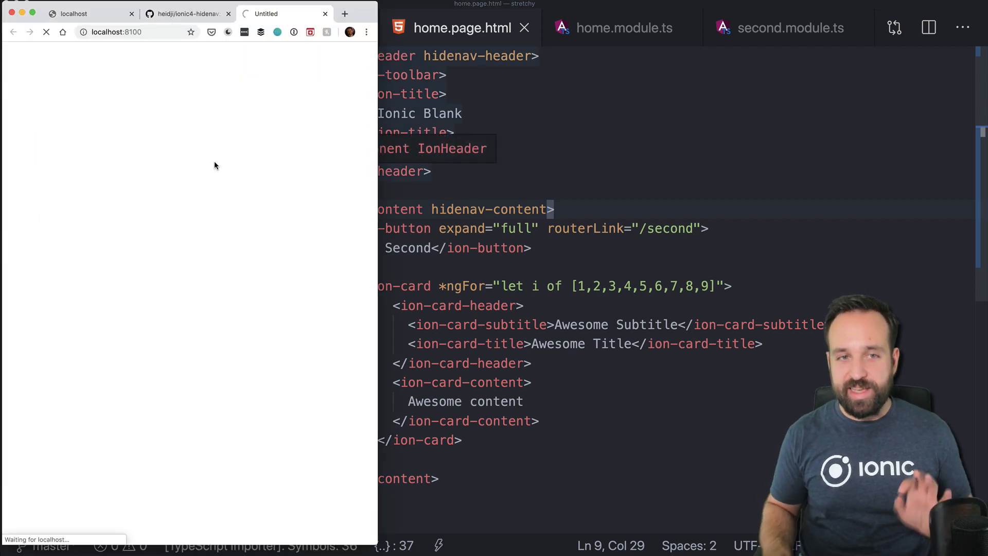
left_click(109, 14)
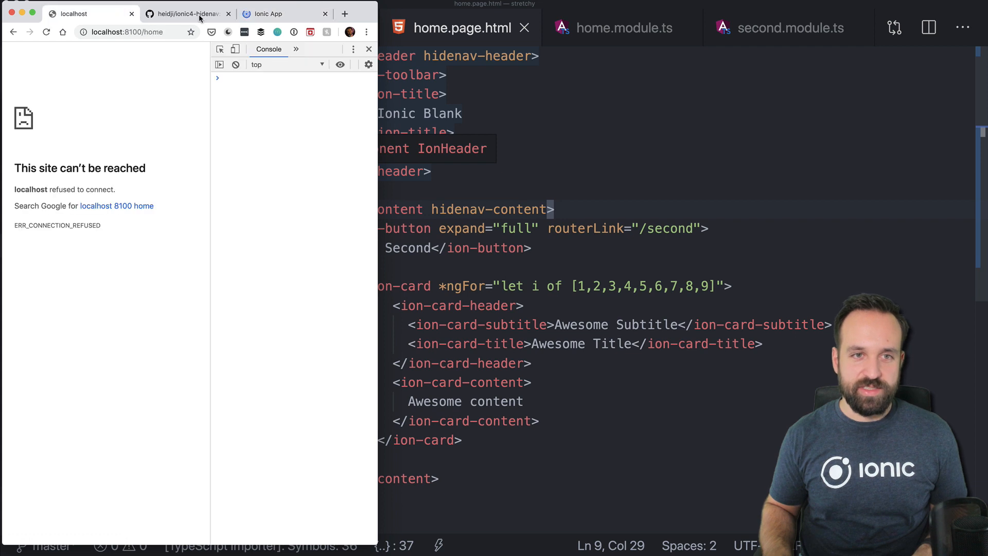
key("super+r")
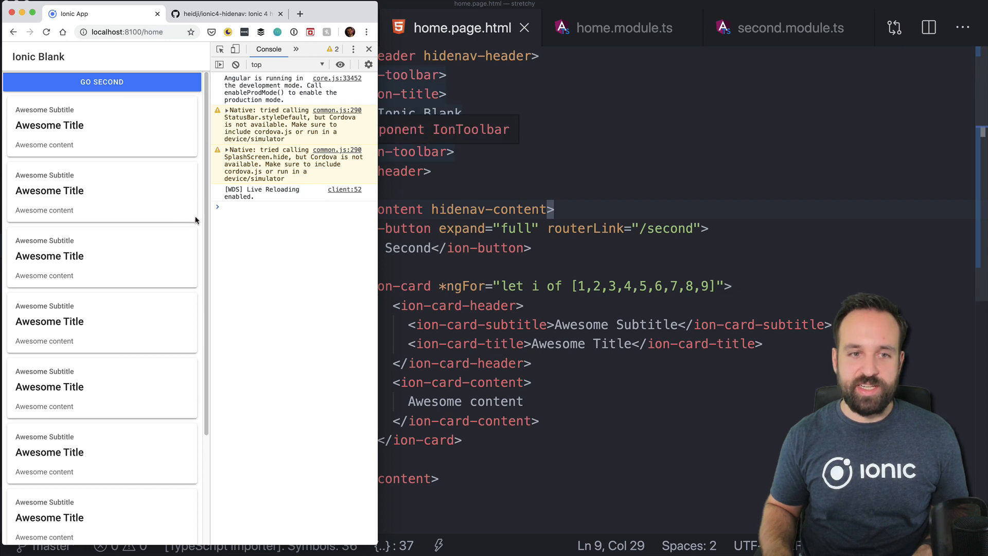
scroll(101, 232, "down", 2)
scroll(101, 232, "down", 2)
scroll(101, 232, "up", 3)
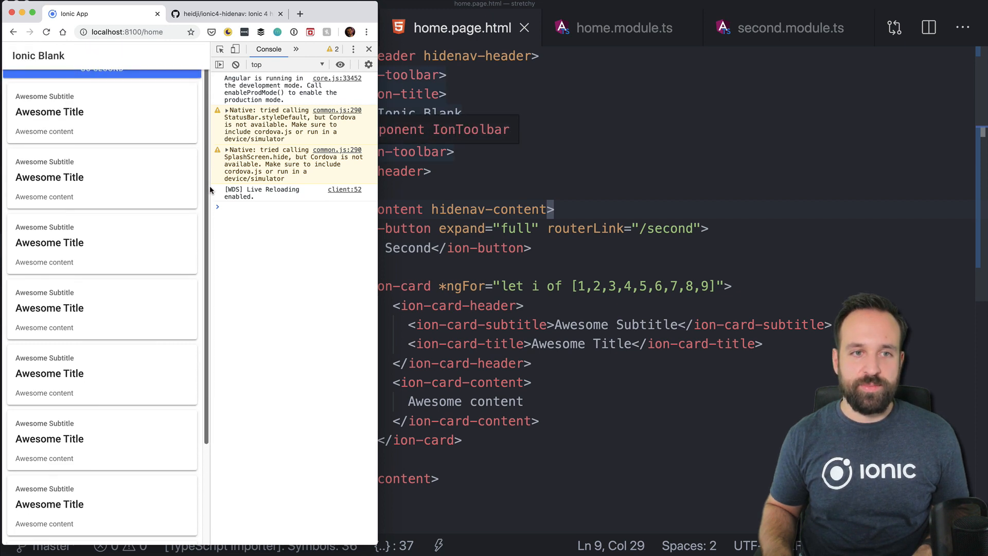
scroll(101, 232, "up", 2)
scroll(150, 227, "down", 2)
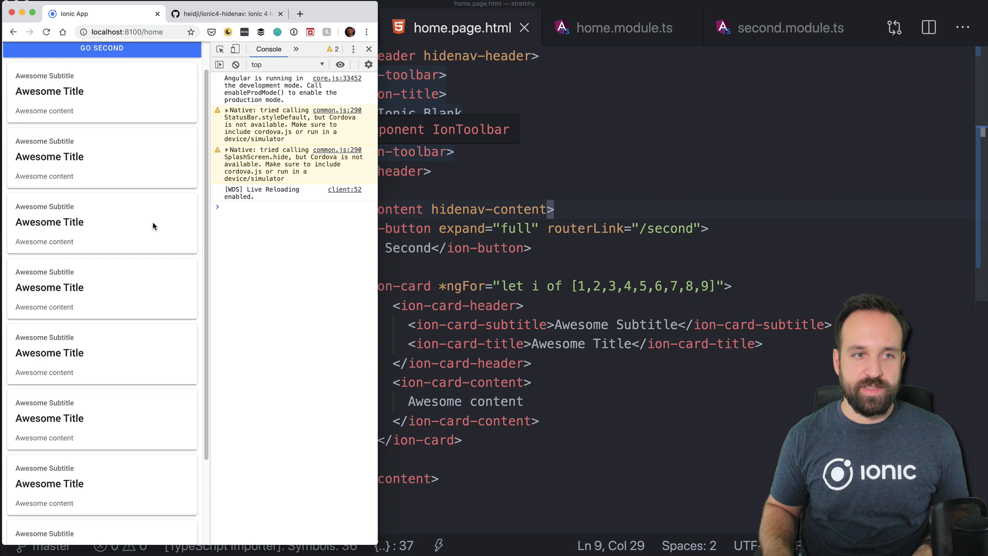
scroll(154, 222, "up", 1)
scroll(155, 221, "down", 2)
scroll(101, 55, "up", 2)
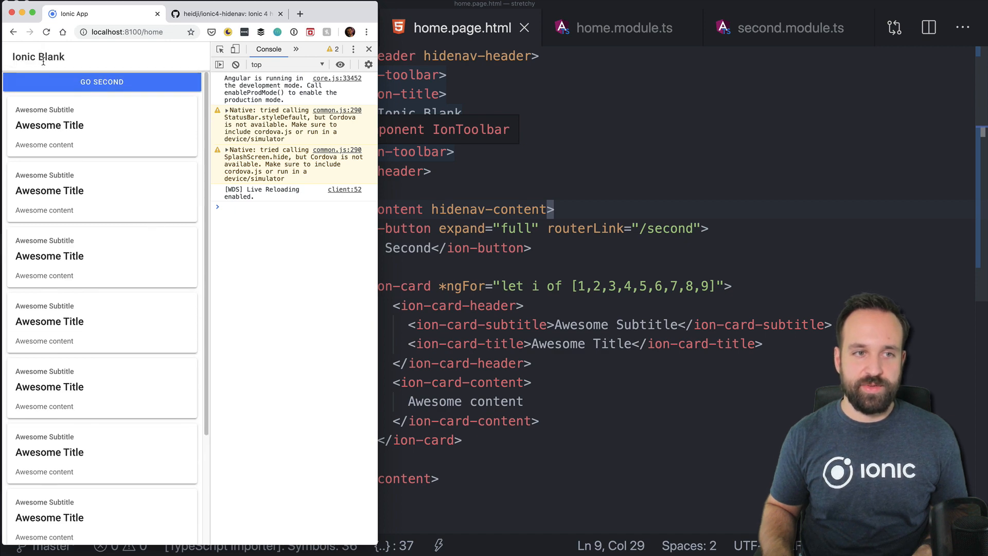
key("super+Tab")
Set ion-toolbar color="primary" with title Ionic Stretchy, save, and check the auto-hiding header in Chrome.
left_click(442, 75)
type("c")
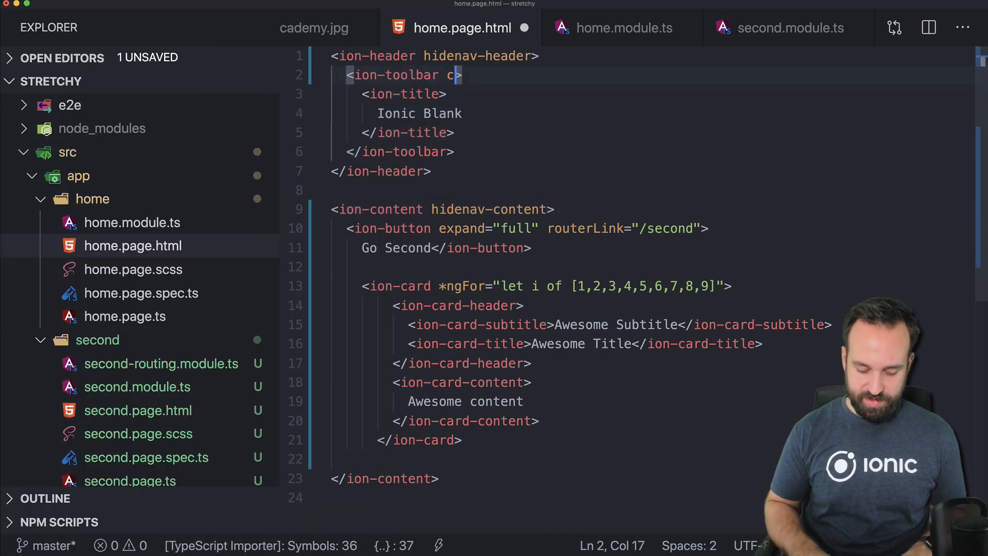
type("olor=\"prim")
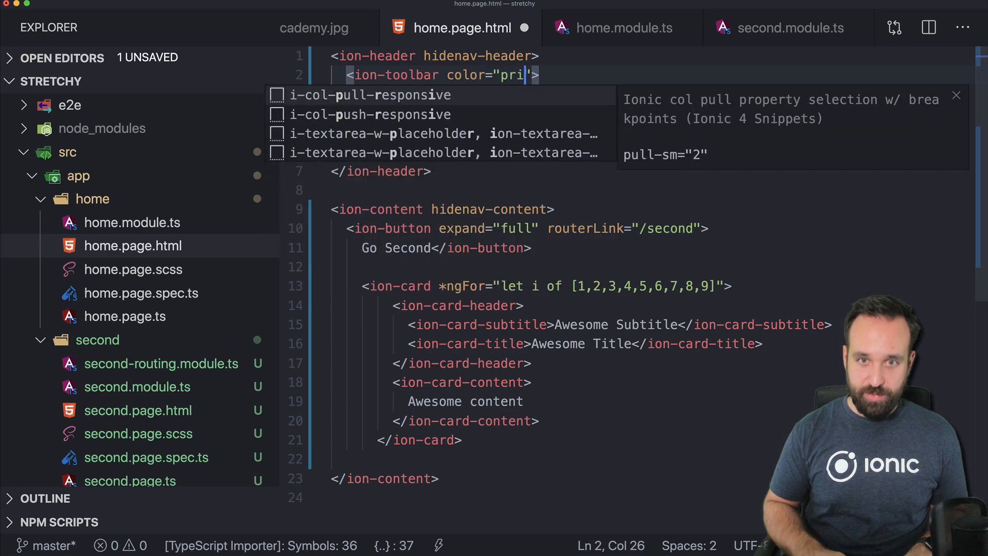
type("ary")
type("Strenk")
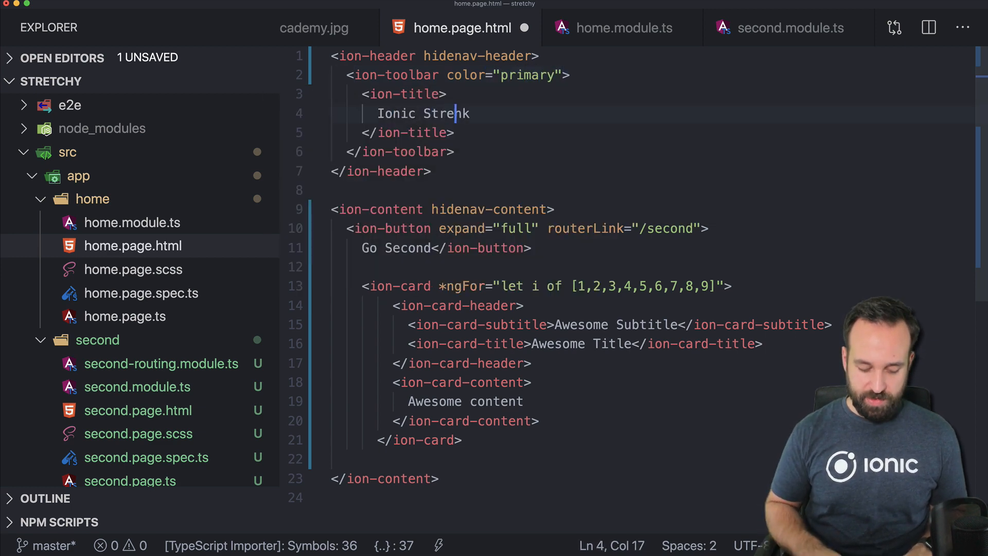
type("tchy")
key("super+s")
key("Delete")
key("Delete")
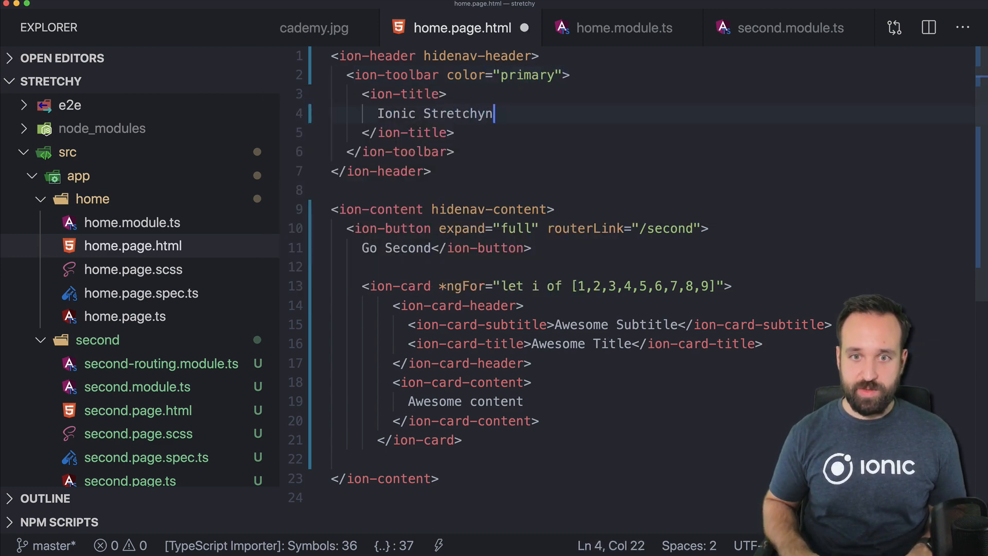
key("super+s")
key("super+Tab")
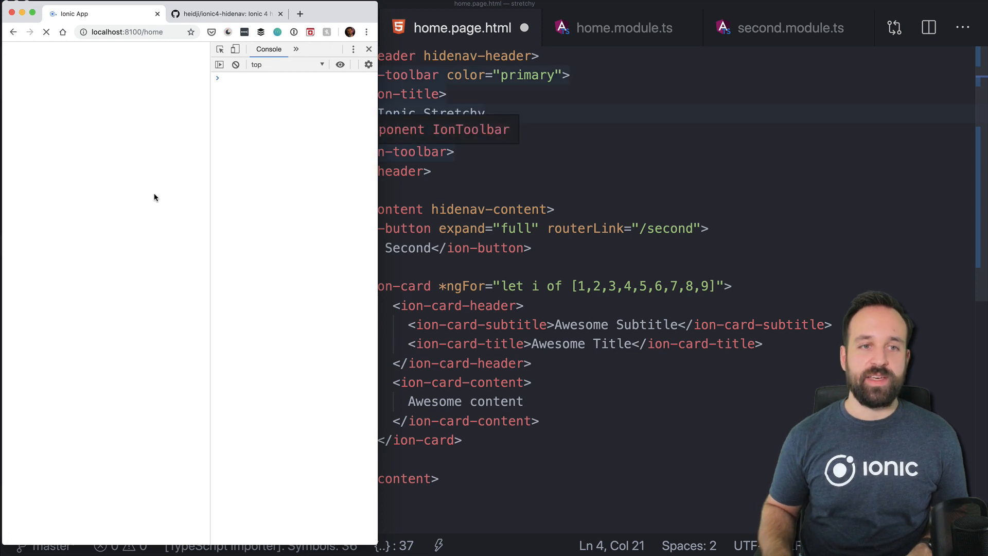
scroll(153, 258, "down", 5)
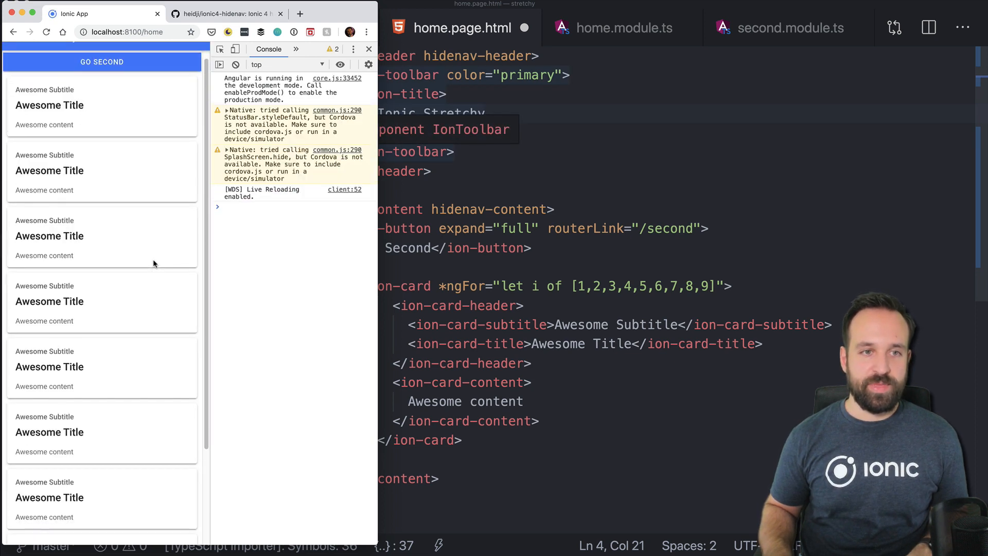
scroll(153, 259, "down", 5)
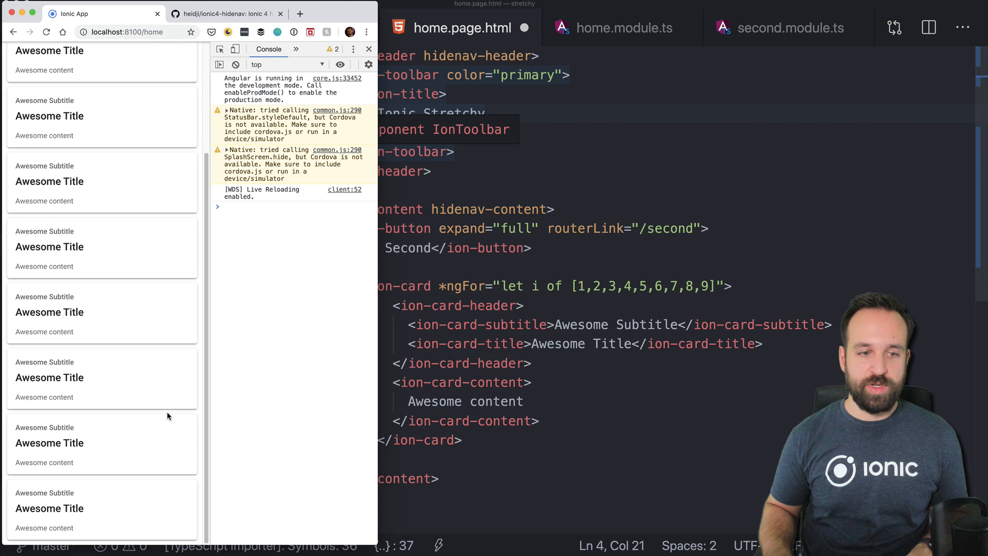
scroll(105, 301, "up", 5)
scroll(106, 302, "up", 5)
left_click(670, 215)
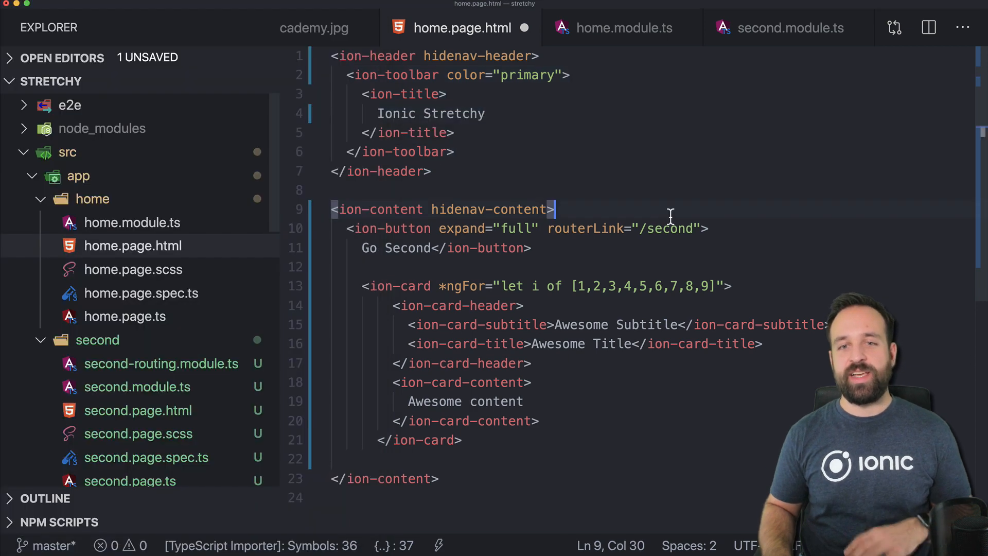
Save home.page.html and preview the academy.jpg asset in the Explorer.
left_click(551, 180)
key("super+s")
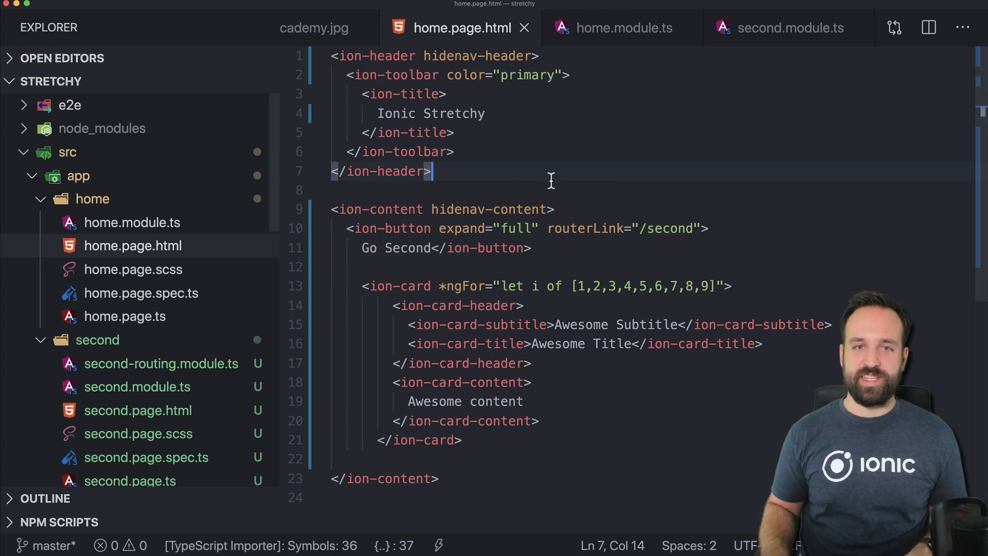
mouse_move(139, 81)
left_click(68, 342)
left_click(77, 198)
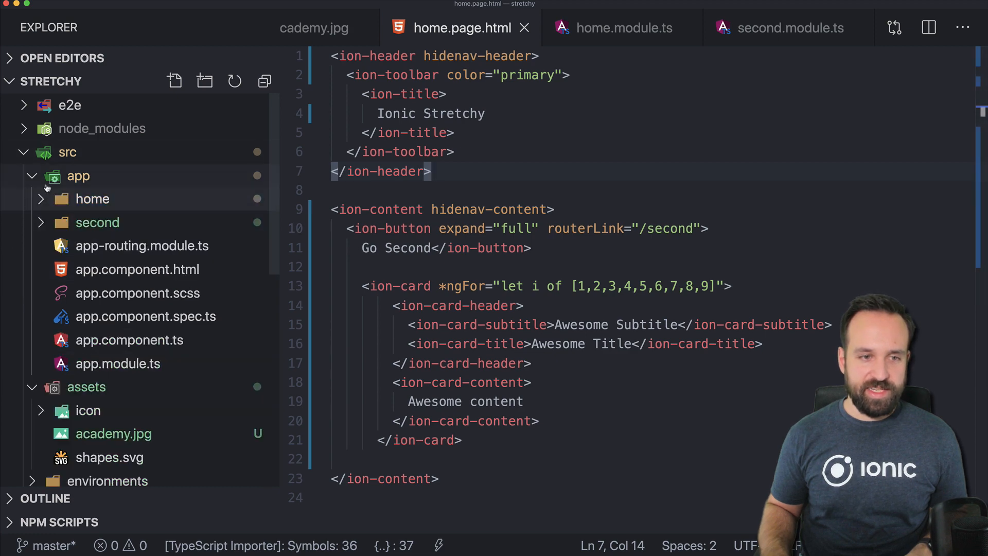
left_click(114, 434)
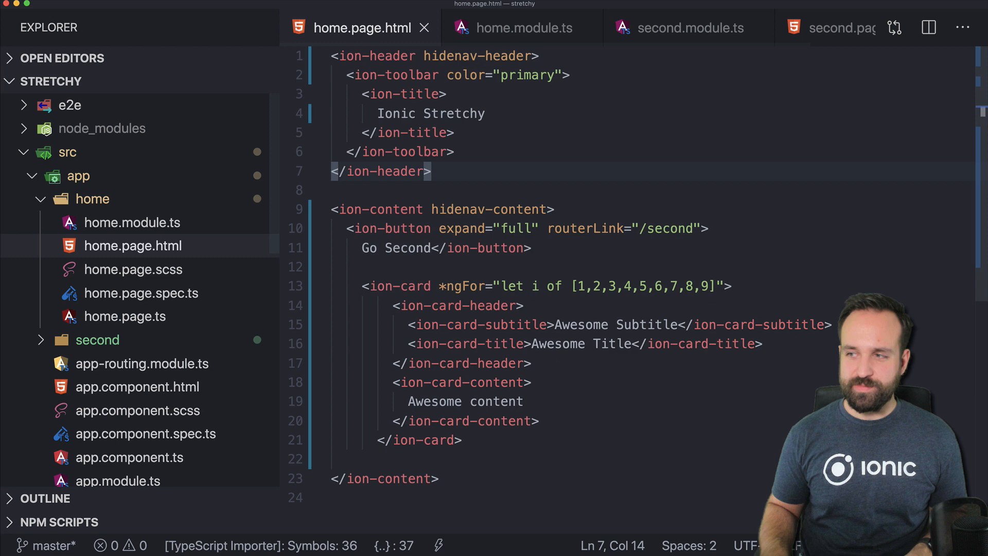
left_click(493, 248)
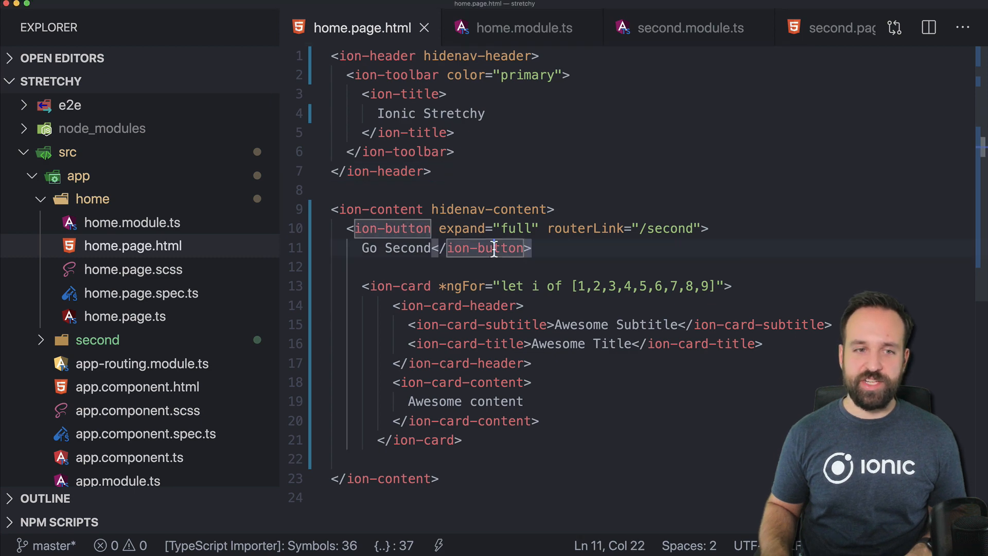
Open the second page's module and then its second.page.html template.
left_click(97, 339)
left_click(136, 387)
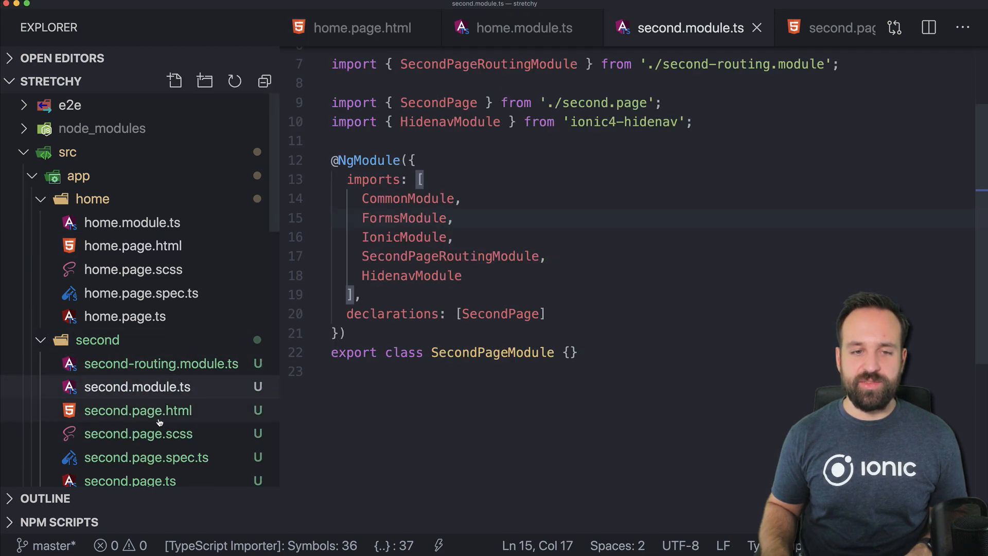
left_click(137, 410)
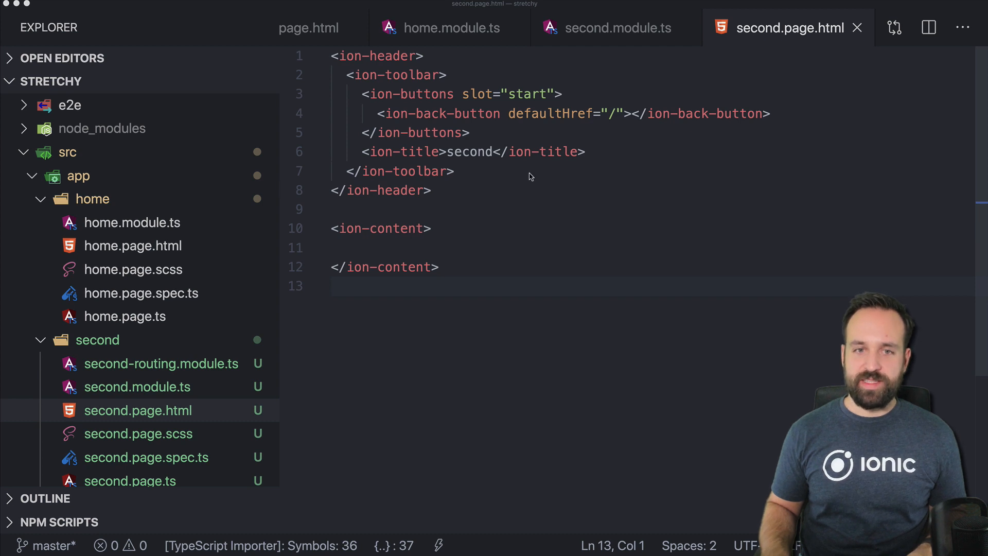
Comment out the second page's original ion-header block with Cmd+/.
left_click(460, 172)
left_click_drag(465, 198, 344, 55)
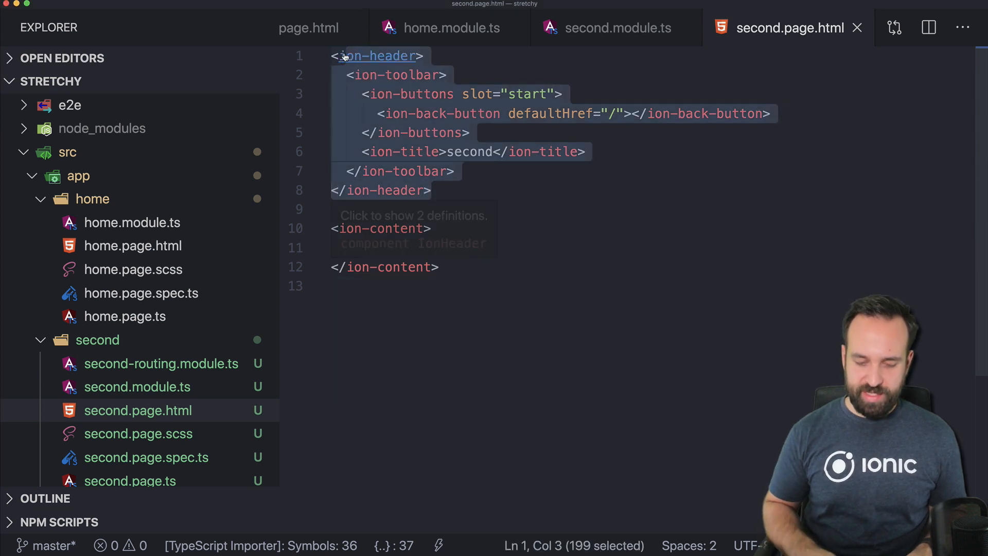
key("super+slash")
left_click(417, 192)
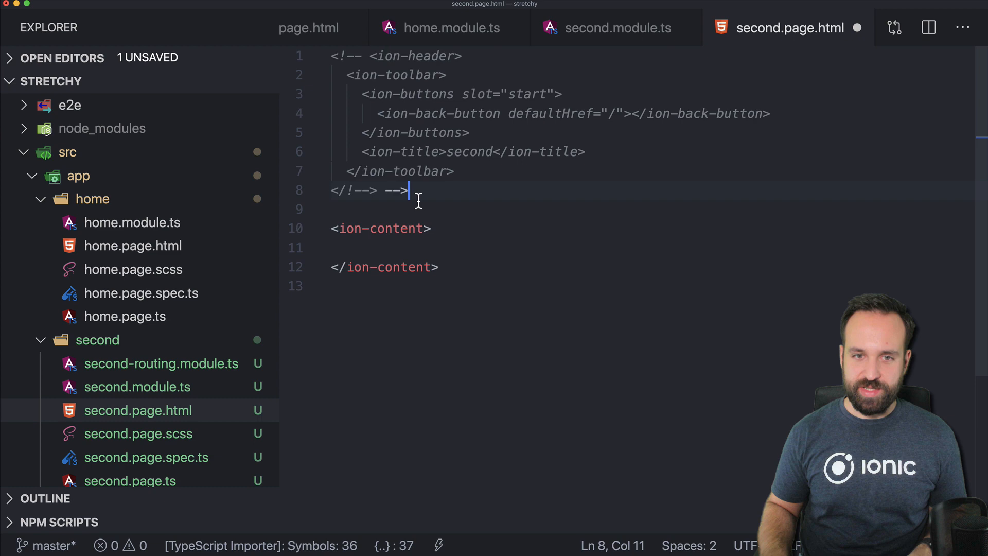
key("BackSpace")
key("BackSpace")
key("Return")
key("Return")
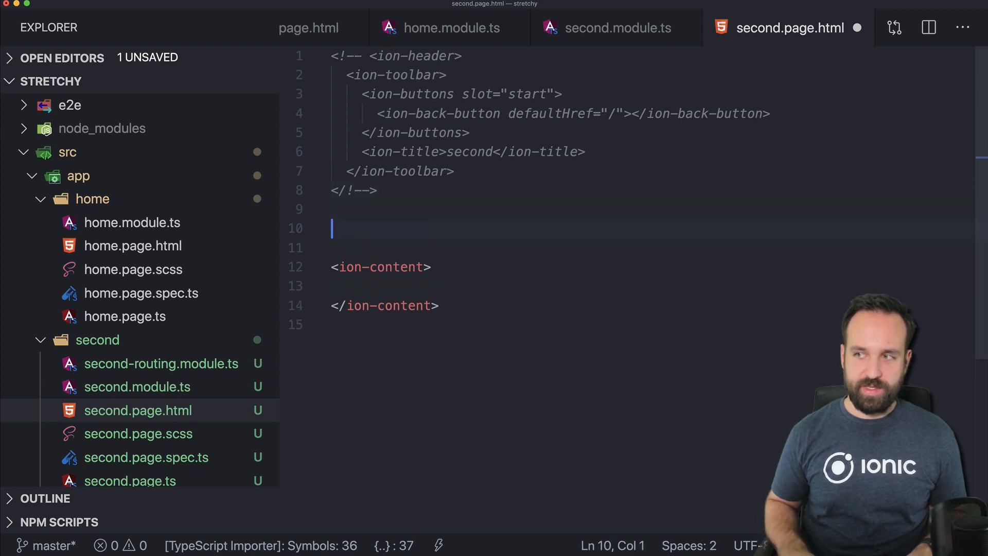
Paste a hidenav-stretchheader with a My Header toolbar and the academy.jpg image below it.
key("super+v")
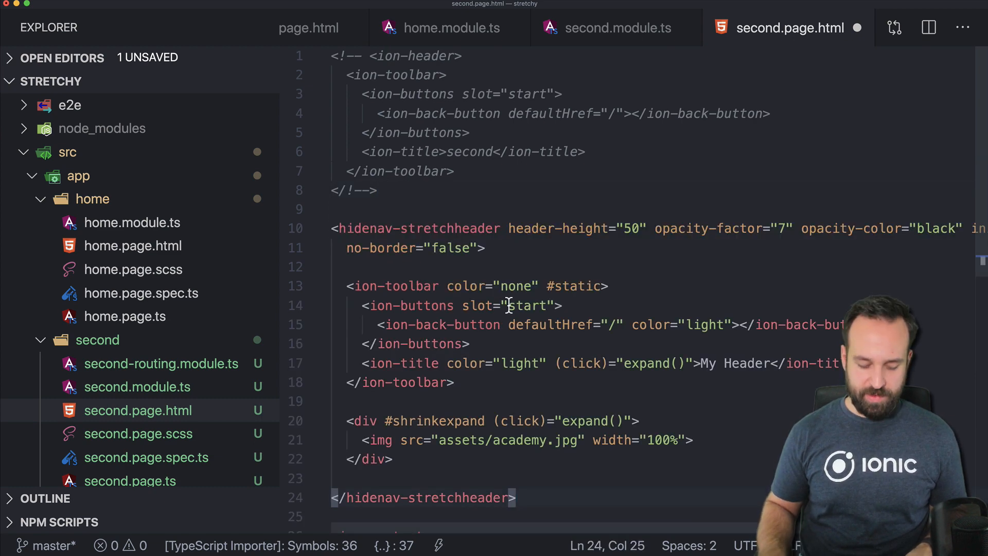
key("super+b")
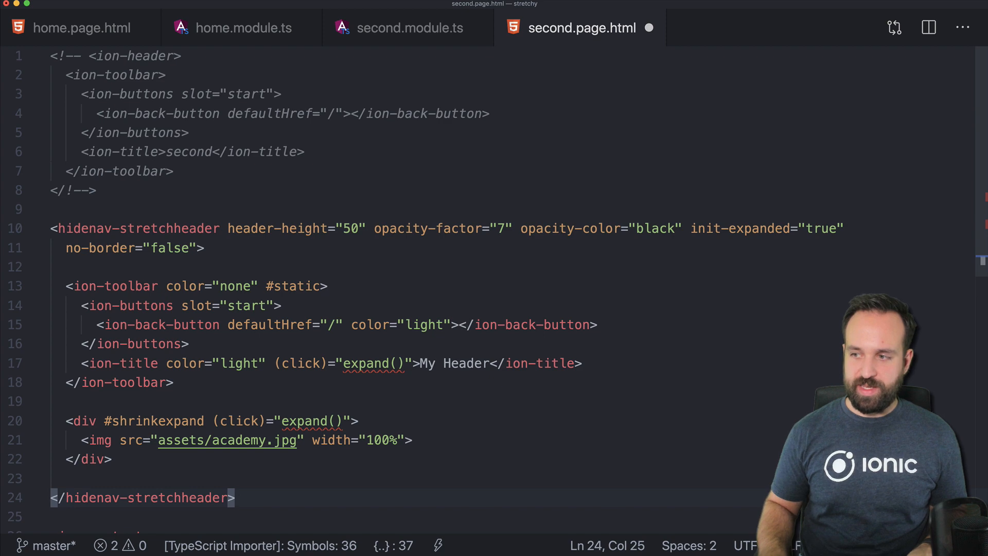
left_click(141, 458)
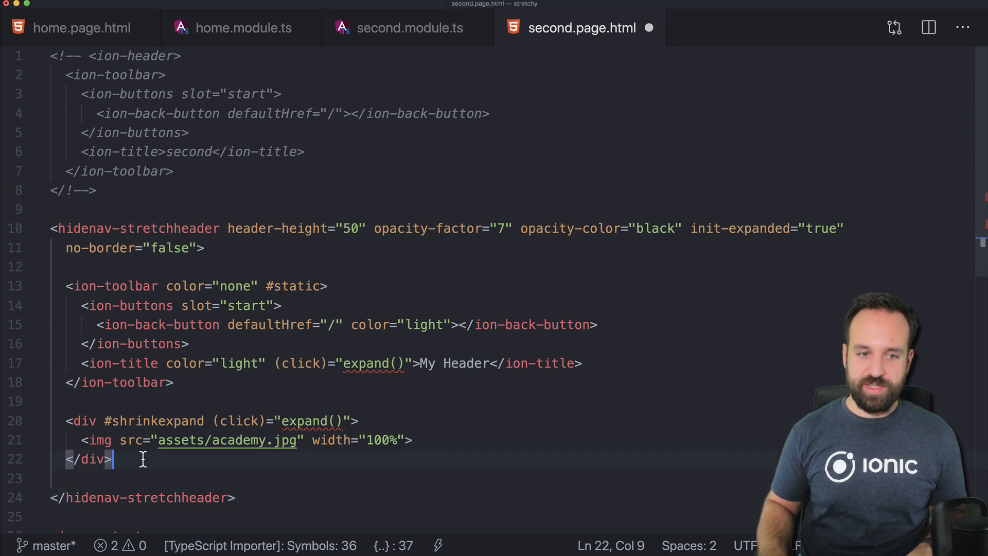
scroll(185, 479, "down", 5)
left_click_drag(78, 378, 35, 327)
Paste the nine-card list into ion-content and highlight the hidenav-stretchheader tags.
type("<ion-content hidenav-sh-content>      <ion-card *ngFor=\"let i of [1,2,3,4,5,6,7,8,9]\">       <ion-card-header>         <ion-card-subtitle>Awesome Subtitle</ion-card-subtitle>         <ion-card-title>Awesome Title</ion-card-title>       </ion-card-header>       <ion-card-content>         Awesome content       </ion-card-content>     </ion-card>     </ion-content>")
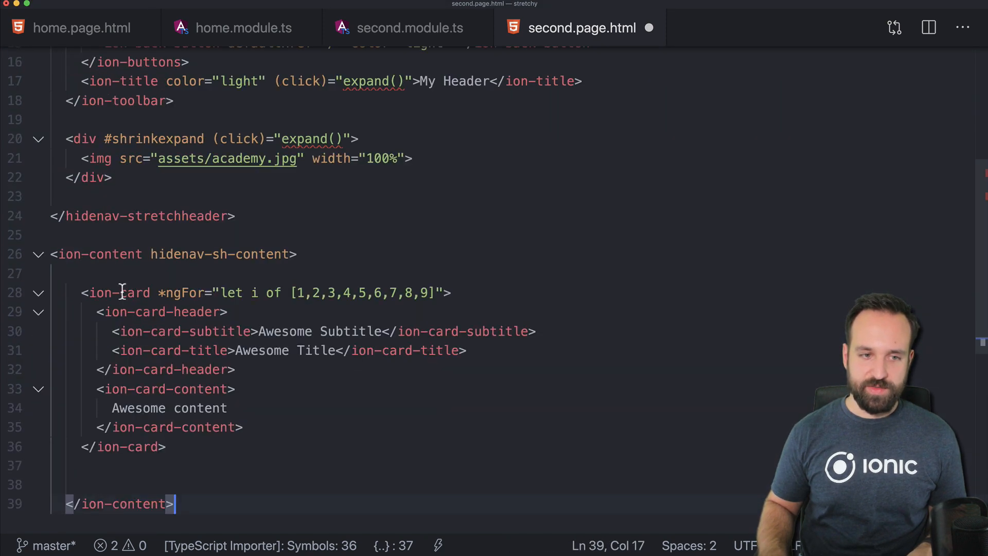
scroll(231, 309, "up", 10)
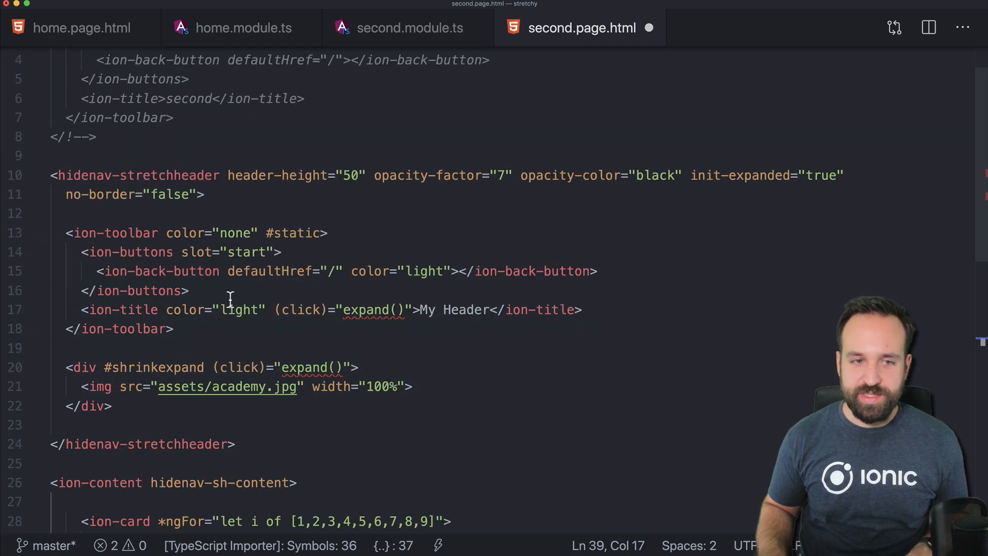
scroll(231, 308, "down", 3)
scroll(232, 231, "down", 2)
left_click(142, 141)
left_click_drag(227, 122, 58, 122)
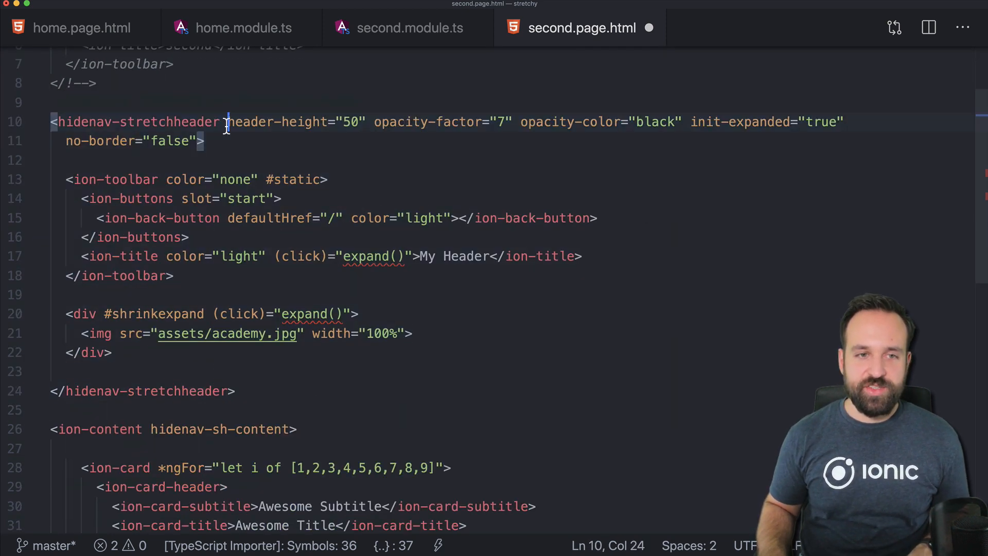
left_click(144, 122)
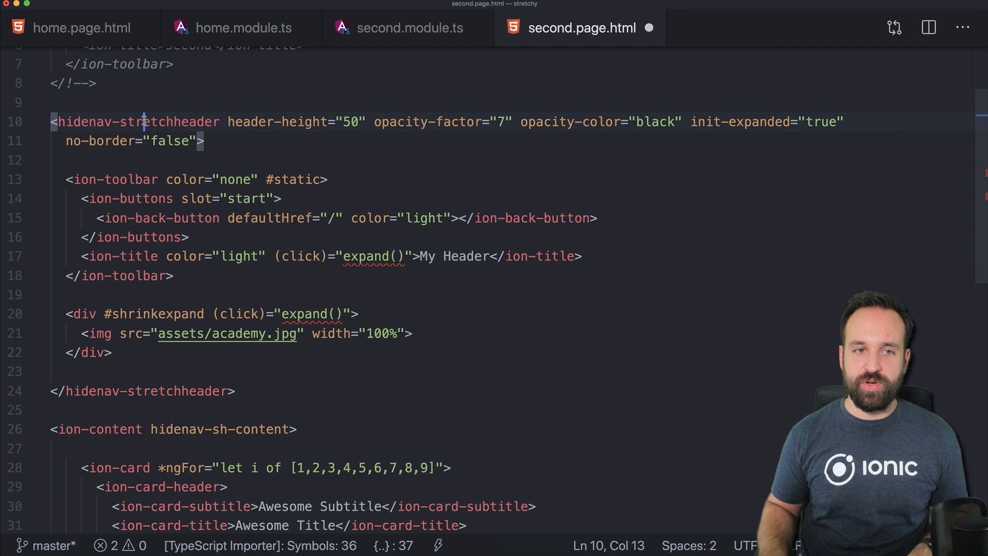
double_click(178, 122)
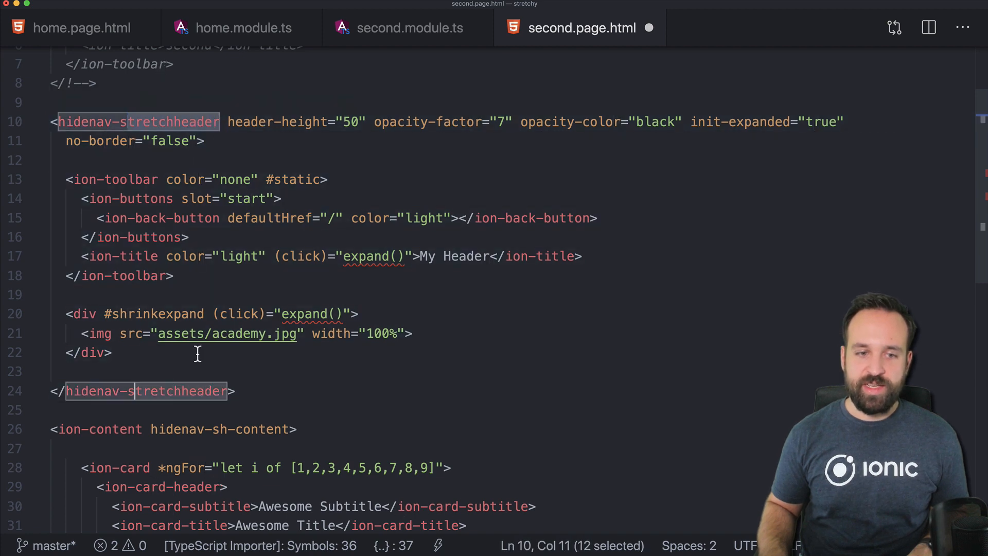
scroll(215, 355, "down", 4)
left_click_drag(152, 268, 220, 269)
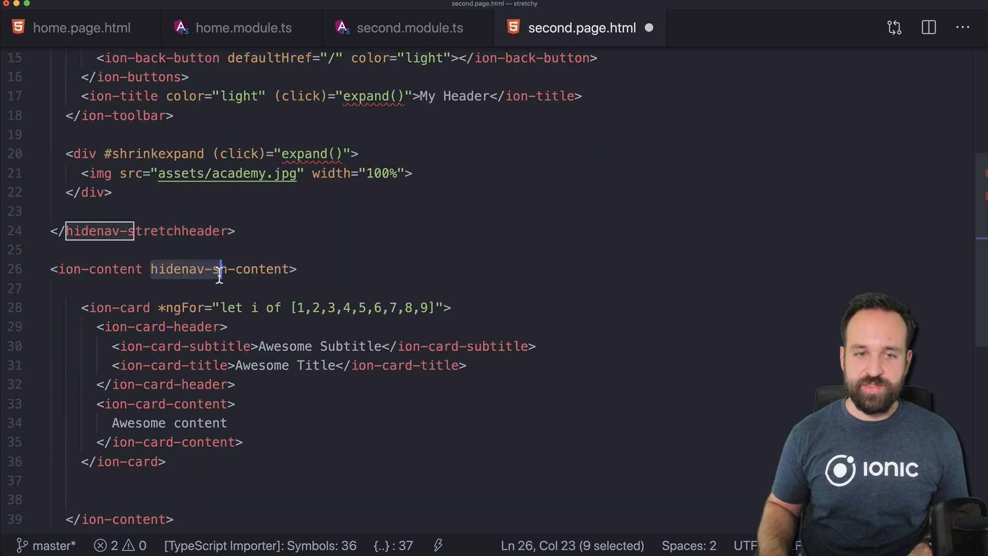
left_click(292, 270)
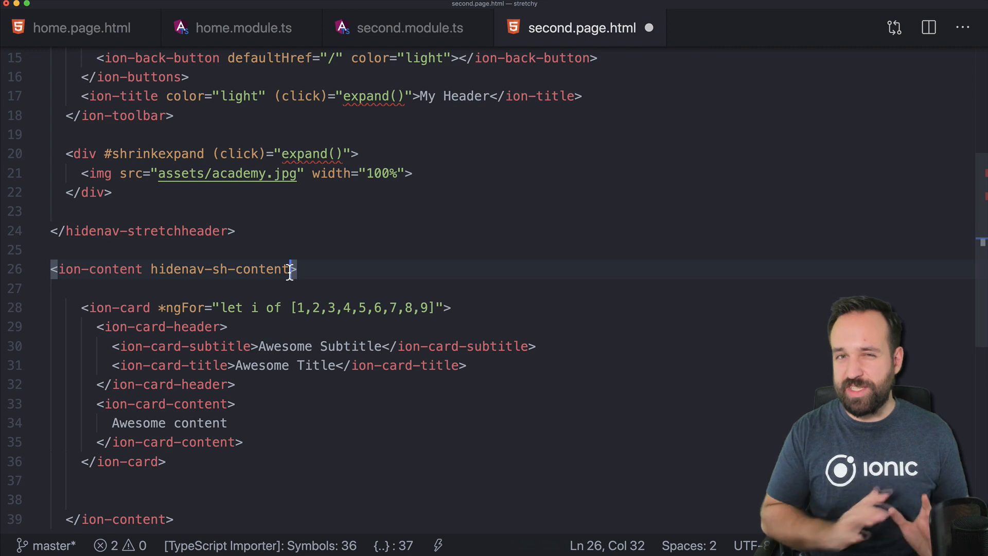
Compare hidenav-sh-content with the home page's hidenav-content, point out expand(), and bring up the README.
left_click(81, 28)
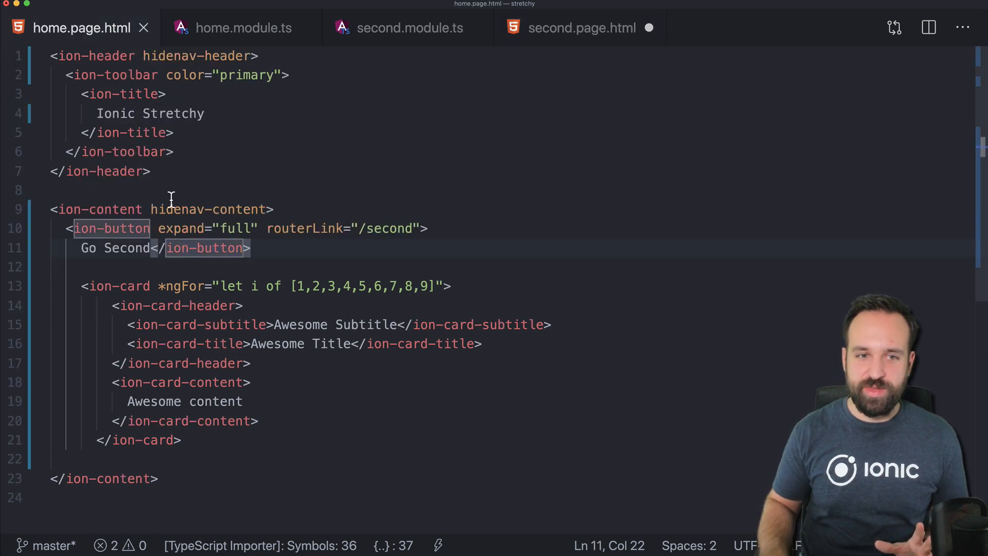
left_click_drag(152, 209, 268, 209)
left_click(582, 28)
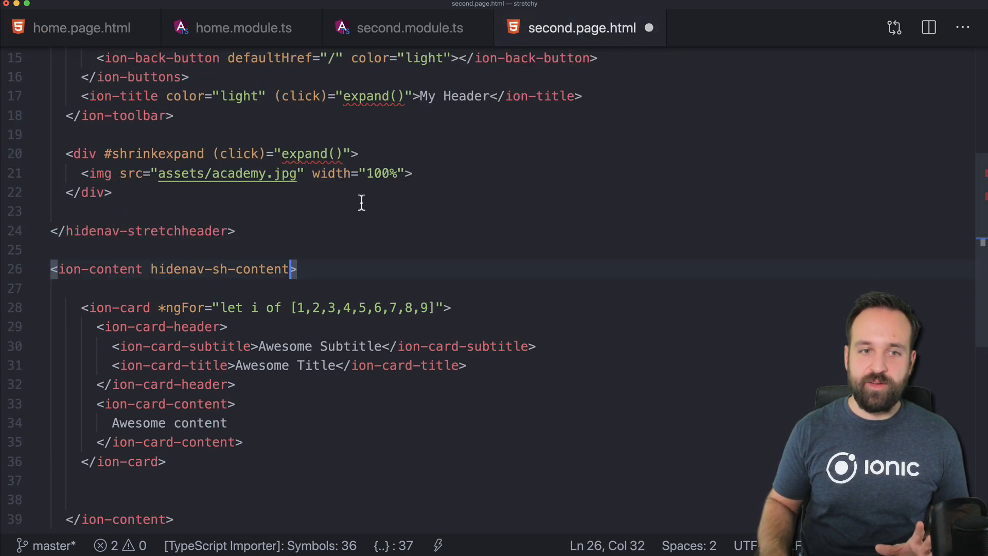
double_click(176, 268)
left_click(215, 269)
left_click_drag(212, 270, 228, 268)
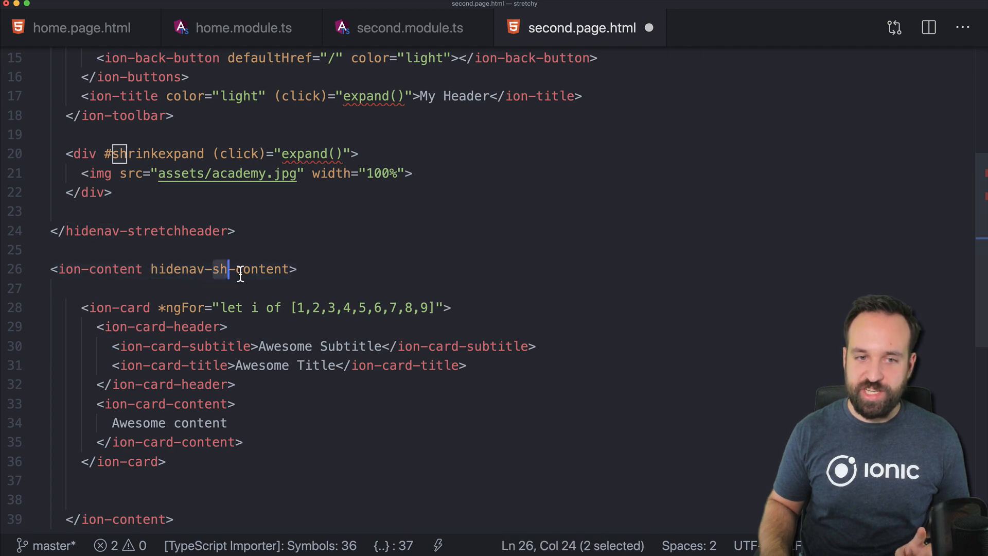
left_click(213, 307)
left_click_drag(51, 287, 275, 429)
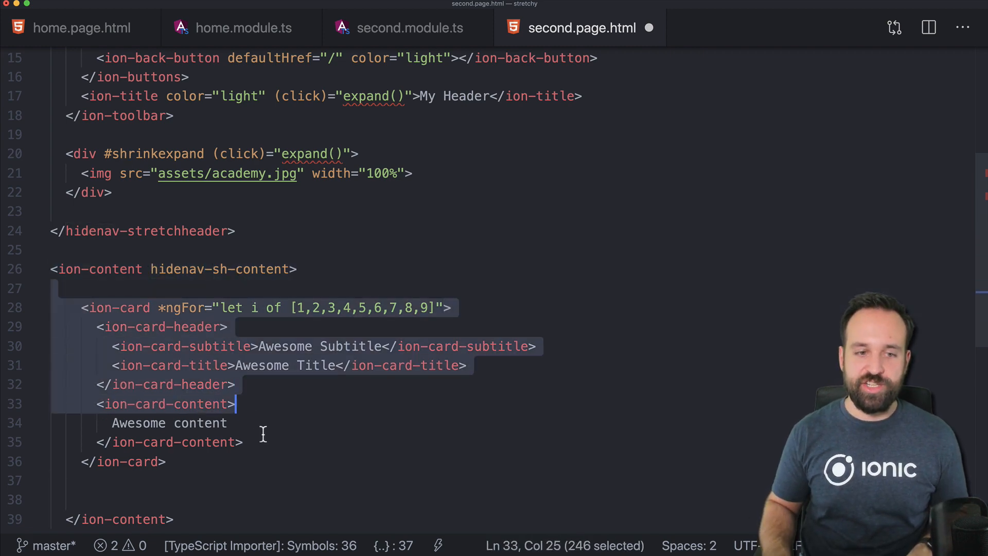
scroll(275, 386, "up", 5)
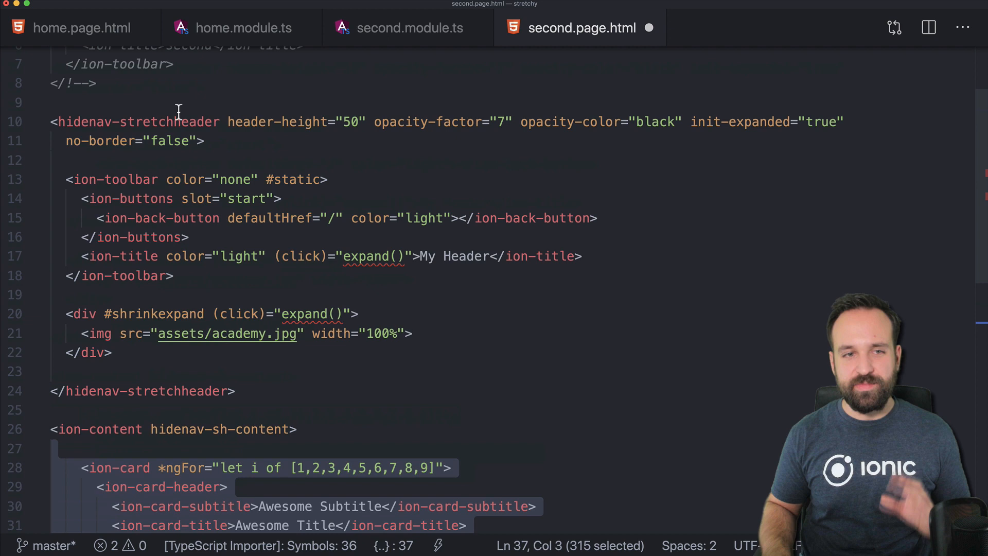
left_click(170, 121)
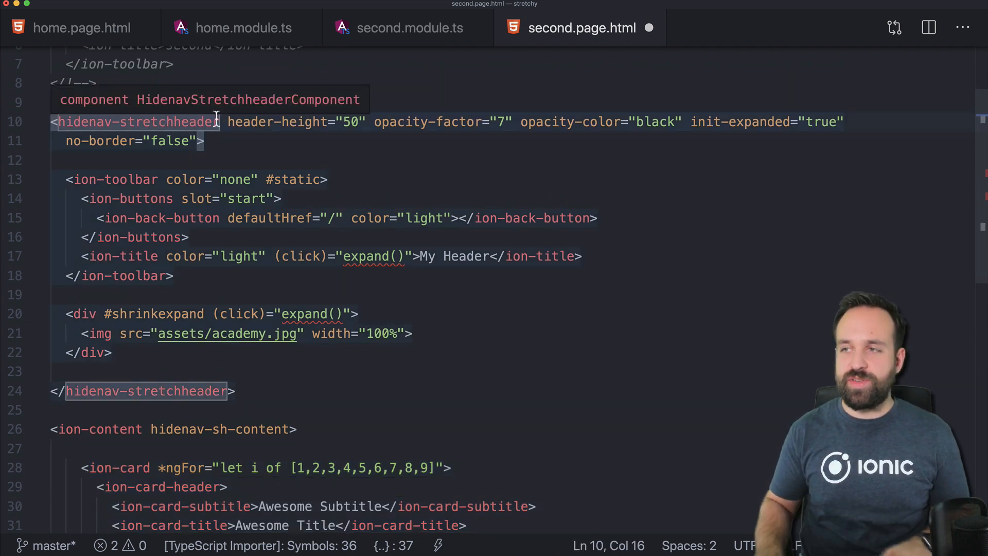
left_click(336, 315)
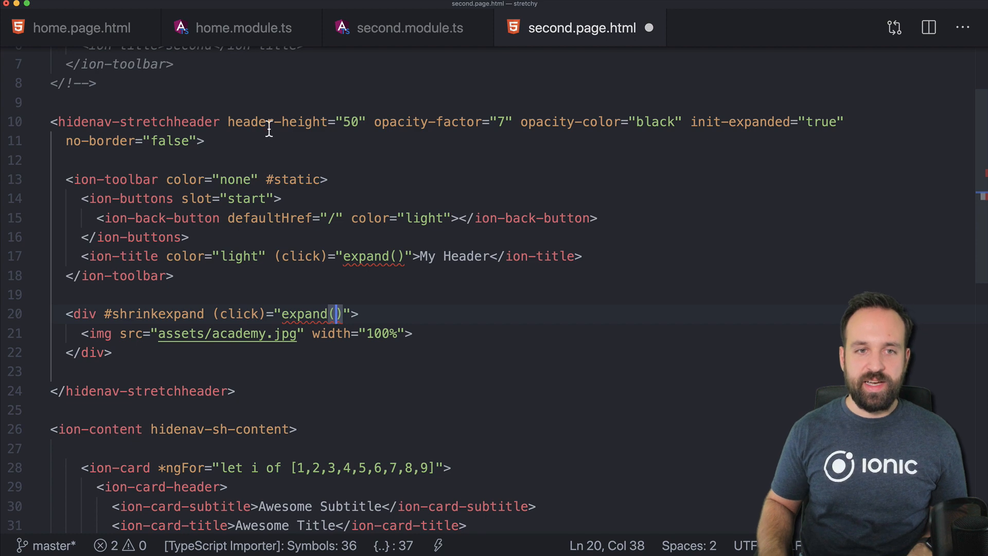
key("super+Tab")
Review the readme's inputs table: header-height, opacity-color, init-expanded and no-border, widening Chrome to read descriptions.
left_click(224, 13)
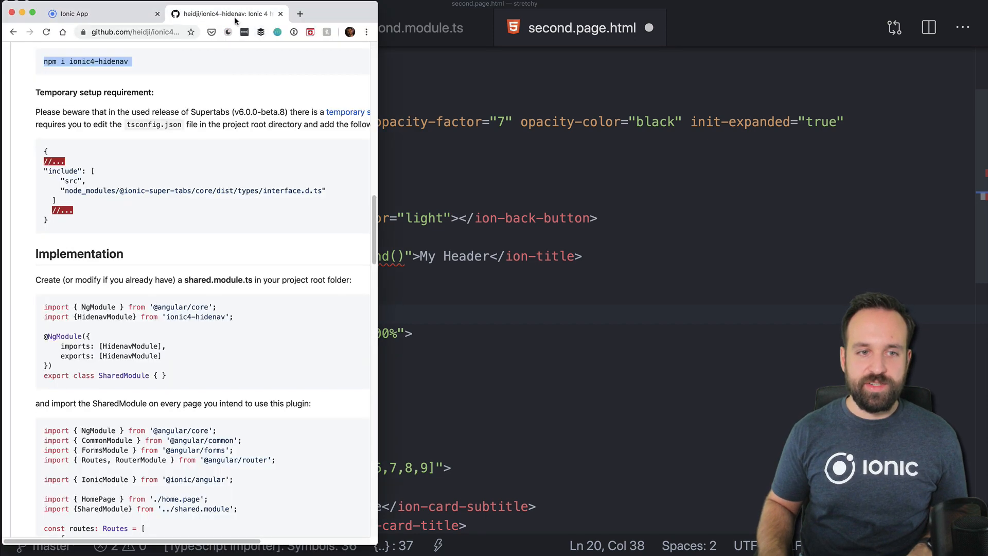
scroll(230, 269, "down", 5)
scroll(232, 272, "down", 5)
scroll(237, 273, "down", 5)
scroll(243, 277, "down", 3)
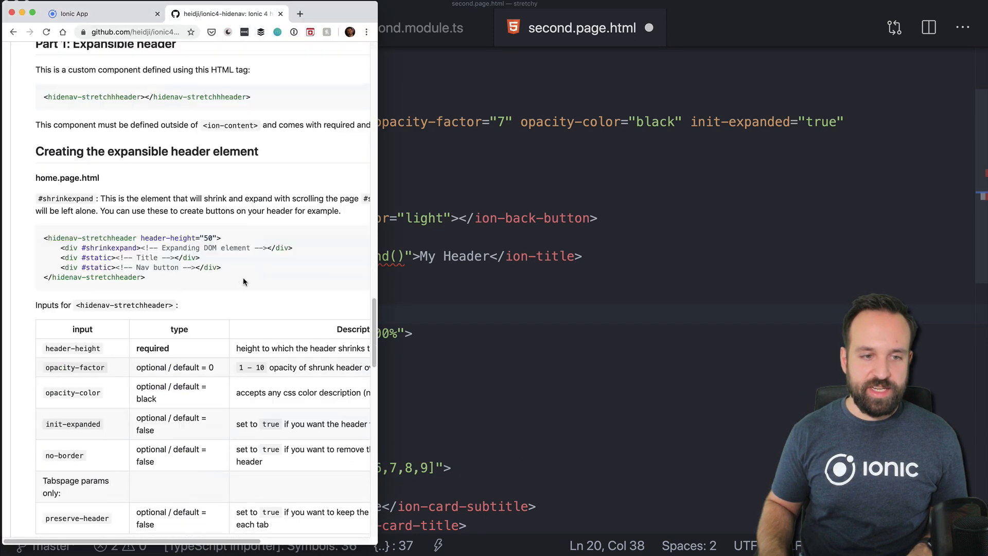
scroll(243, 277, "down", 3)
scroll(245, 277, "down", 3)
left_click_drag(45, 215, 143, 217)
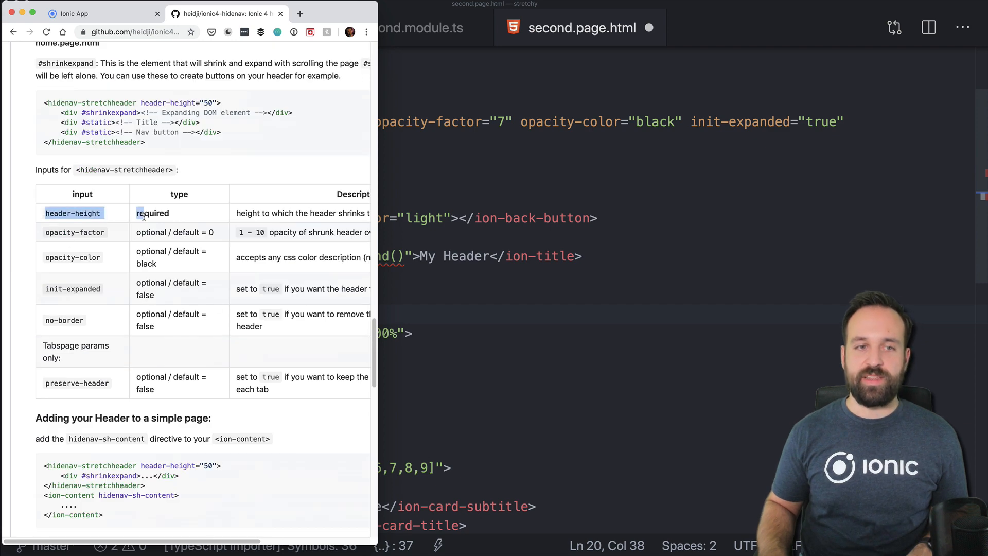
left_click(81, 241)
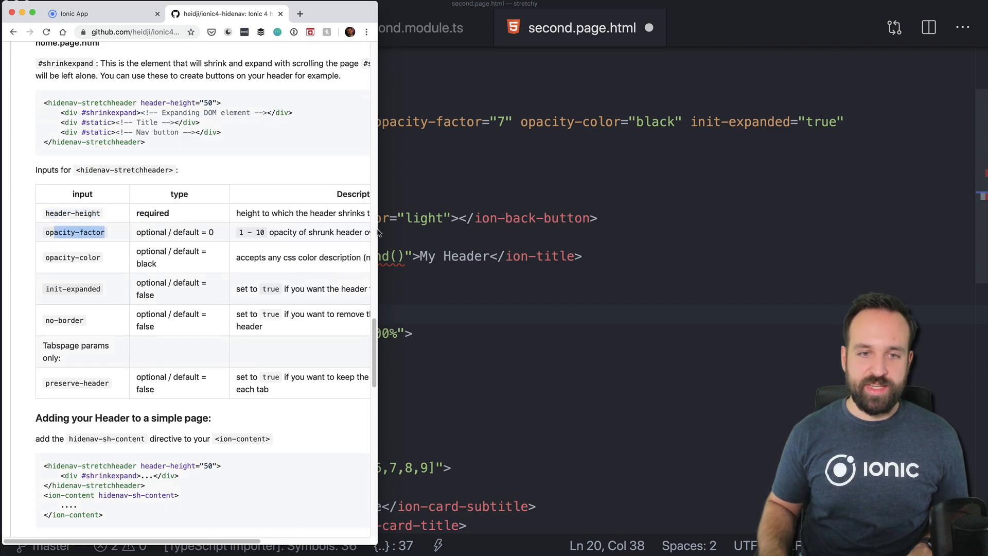
scroll(276, 307, "up", 10)
scroll(276, 308, "down", 8)
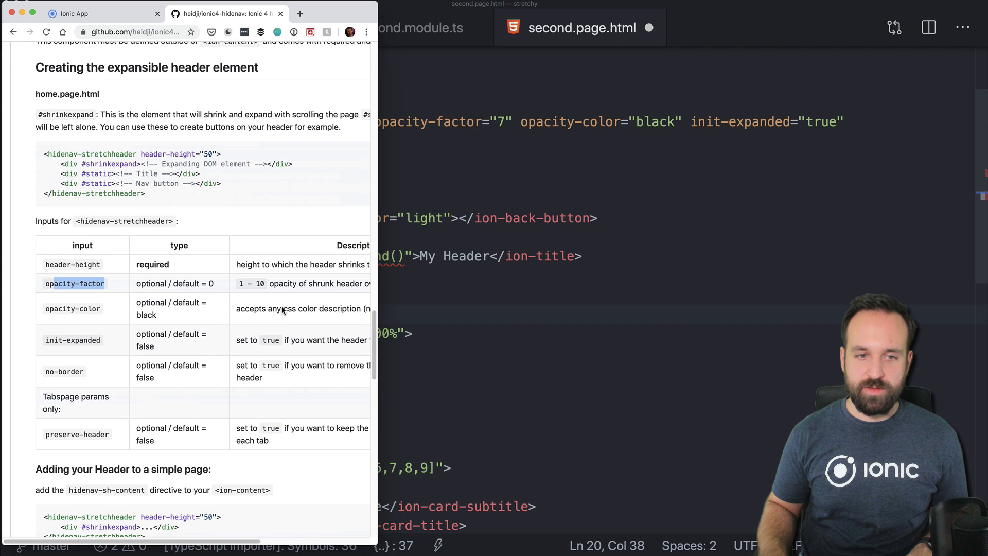
scroll(282, 311, "down", 1)
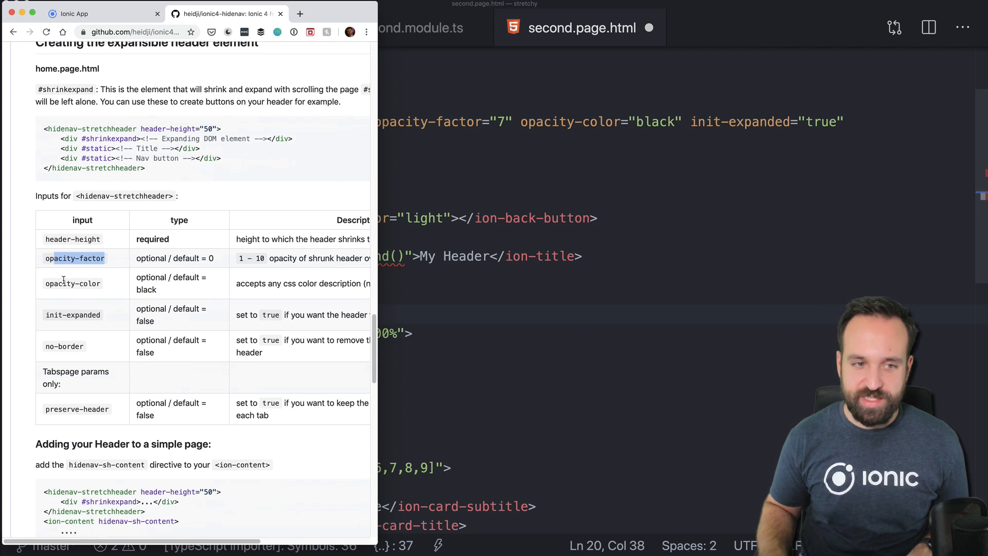
left_click_drag(45, 283, 101, 284)
left_click_drag(45, 315, 100, 315)
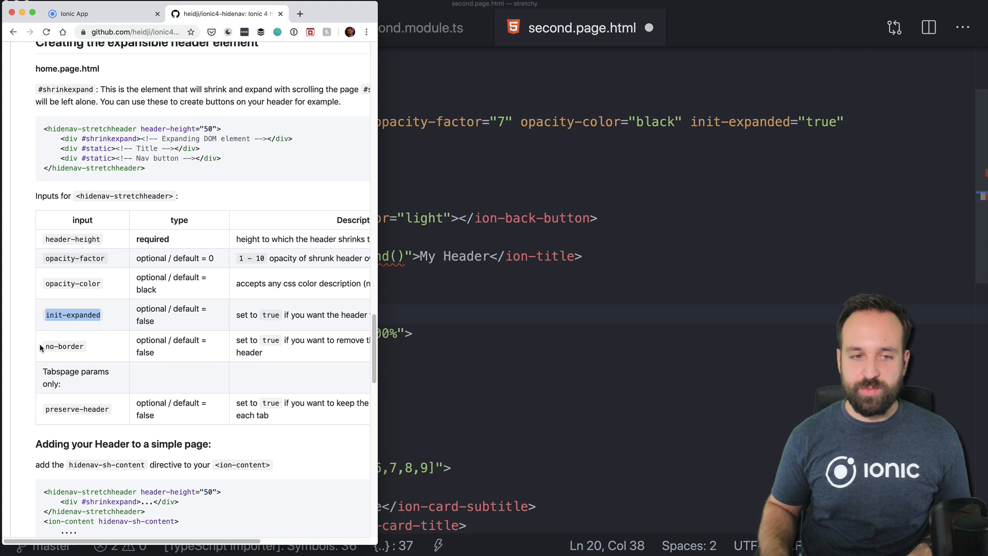
left_click_drag(43, 346, 84, 347)
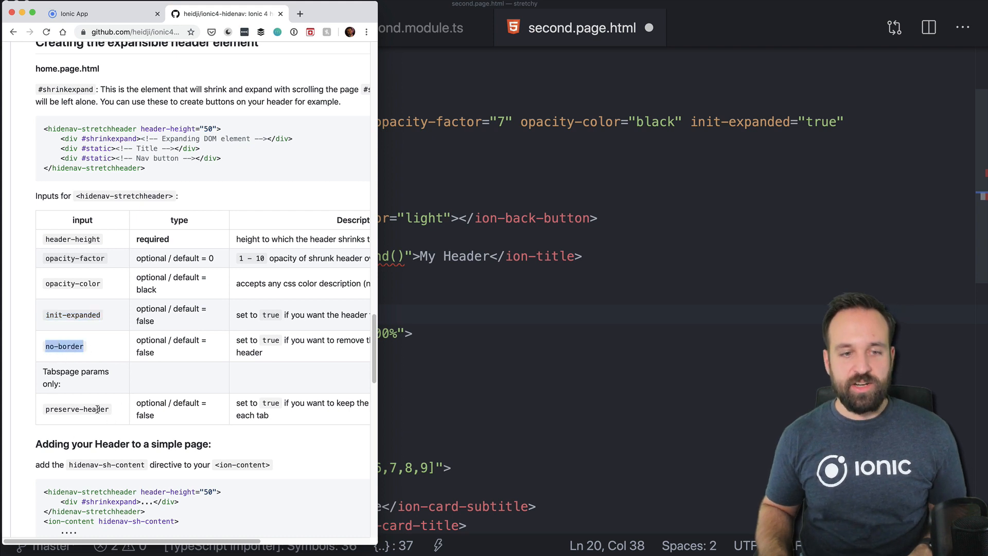
left_click(62, 382)
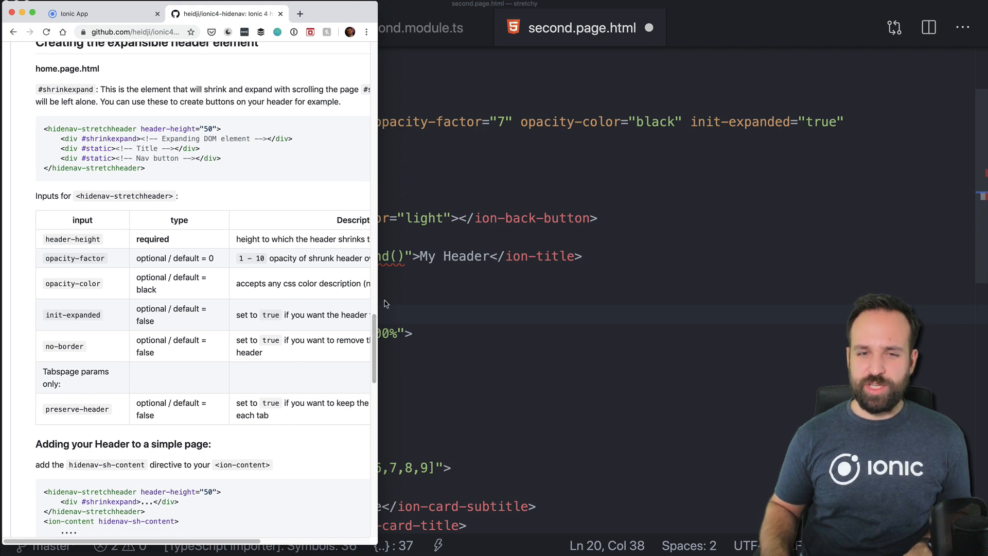
left_click_drag(422, 299, 434, 299)
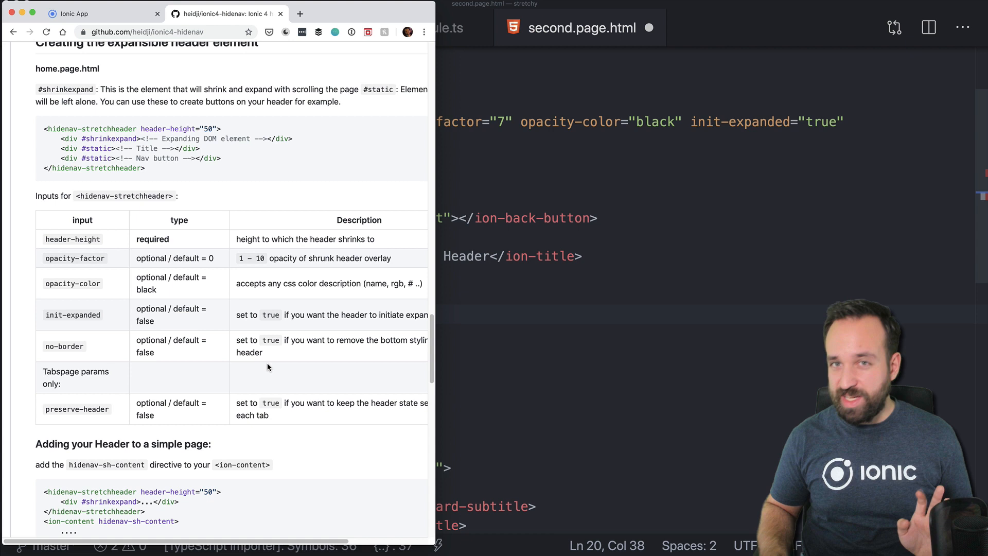
scroll(153, 353, "down", 2)
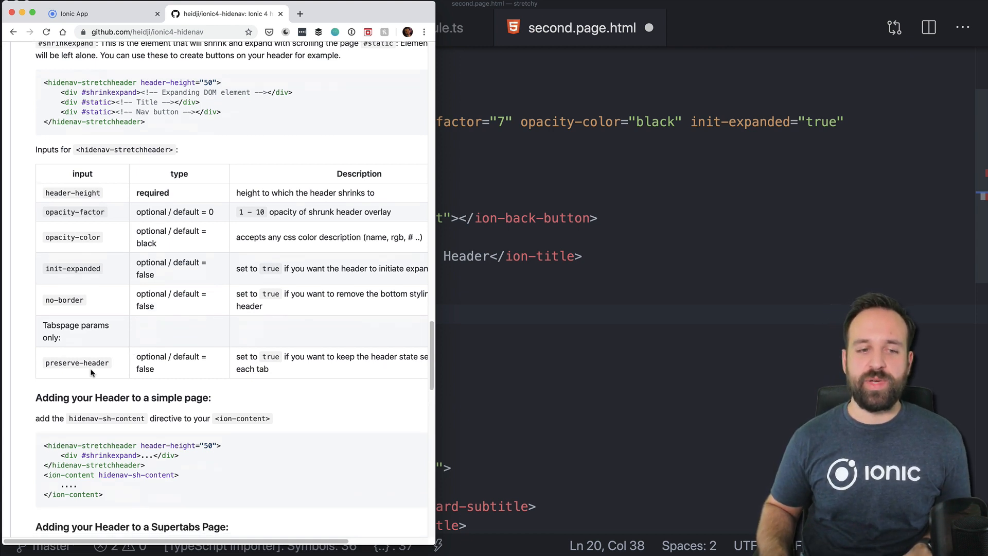
scroll(130, 344, "down", 2)
scroll(111, 351, "down", 1)
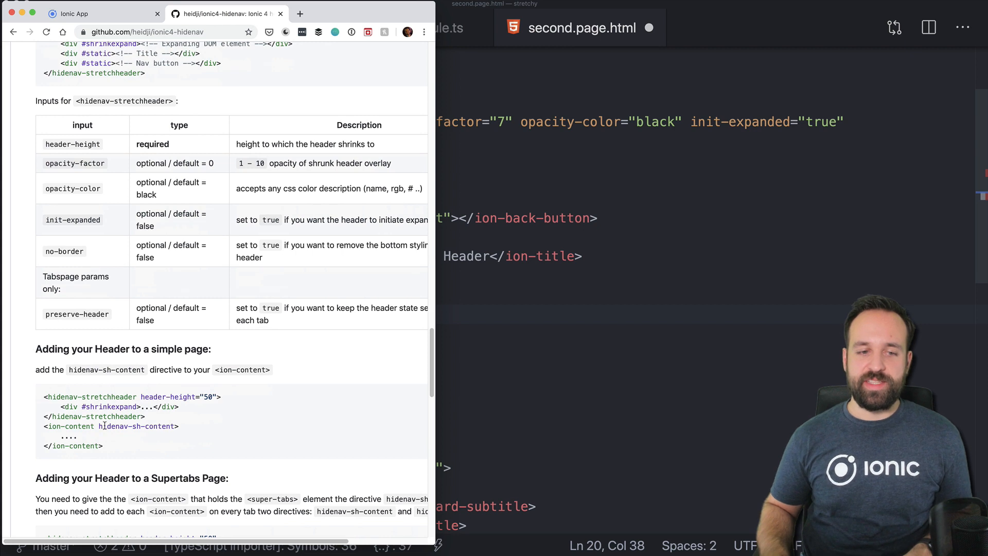
Review the simple-page stretch header example markup and its two #static divs.
left_click_drag(43, 397, 144, 416)
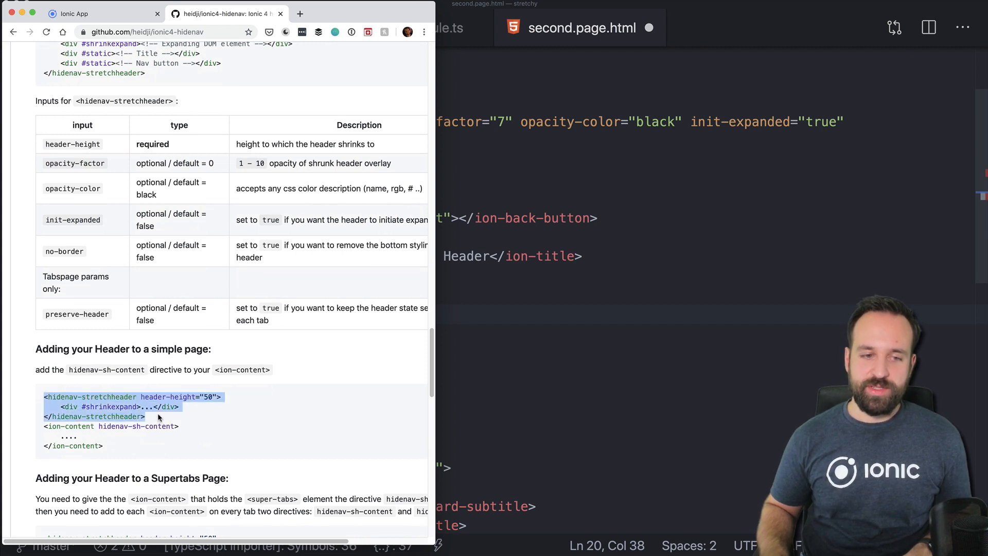
left_click(96, 408)
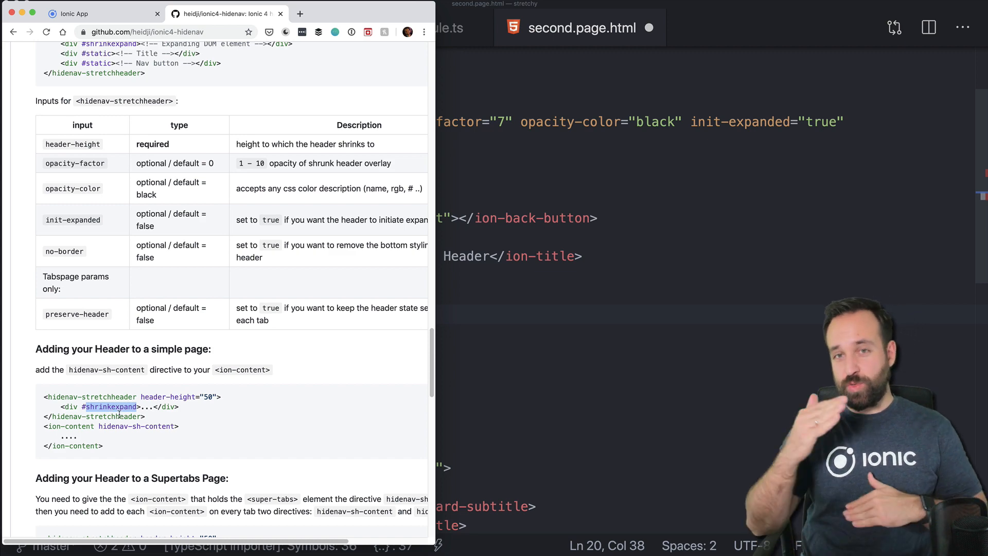
scroll(118, 414, "down", 1)
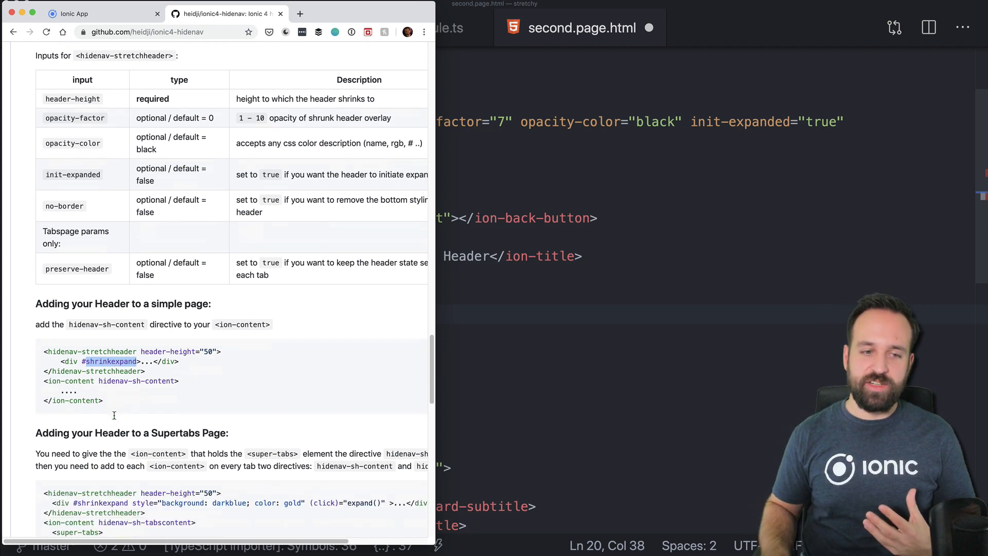
scroll(126, 420, "up", 2)
scroll(126, 420, "up", 2)
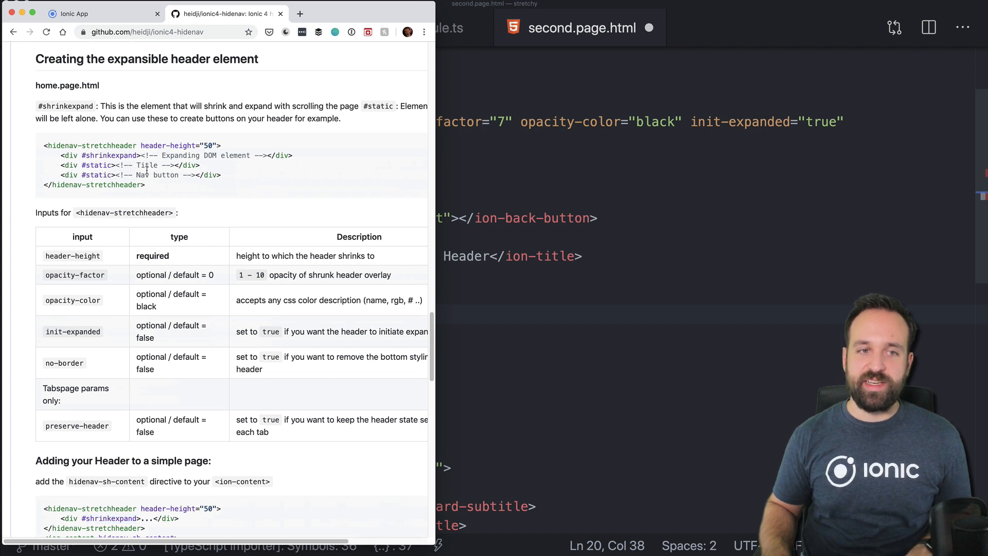
left_click_drag(137, 175, 60, 165)
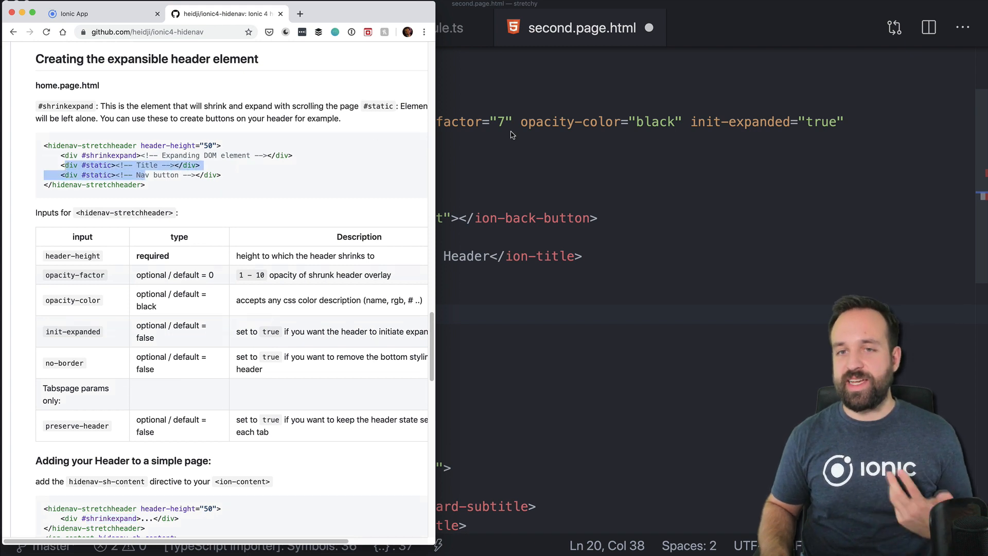
Walk through second.page.html: the hidenav-stretchheader tag, toolbar with #static and colour none, and back button.
left_click(467, 223)
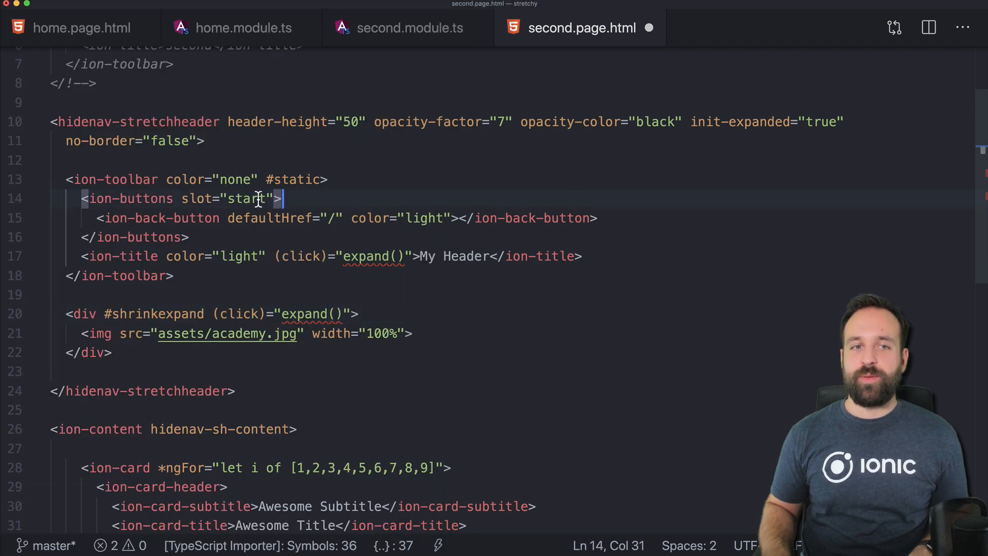
left_click(74, 124)
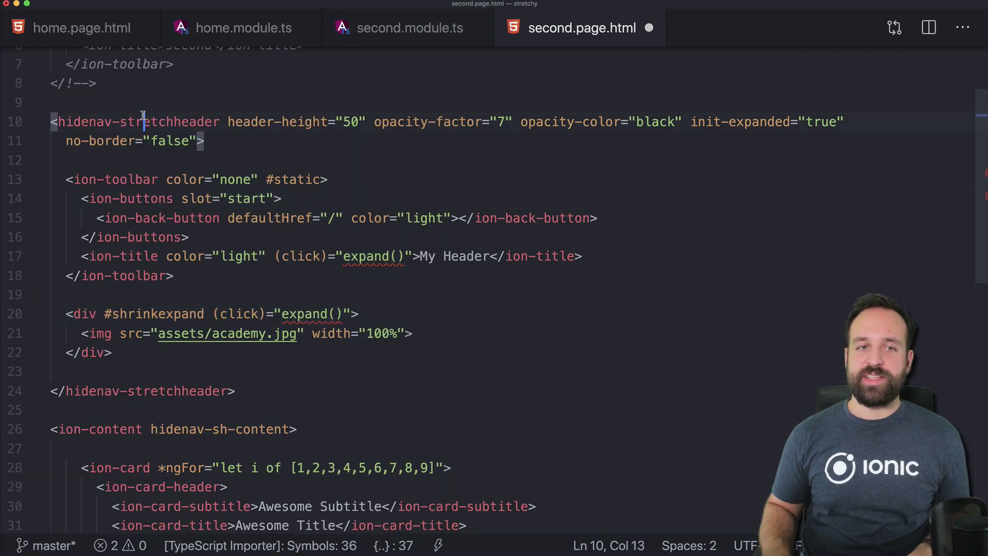
left_click(90, 179)
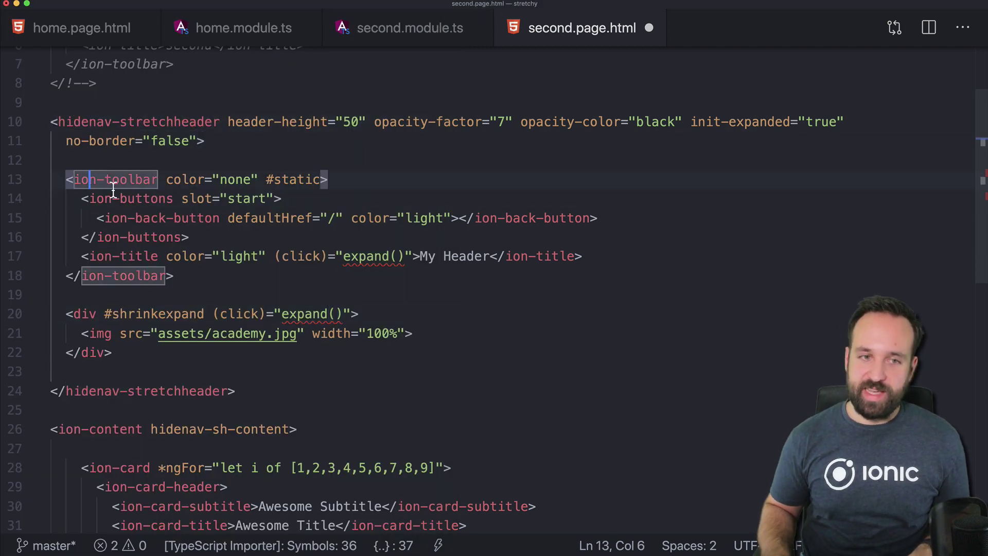
left_click(272, 179)
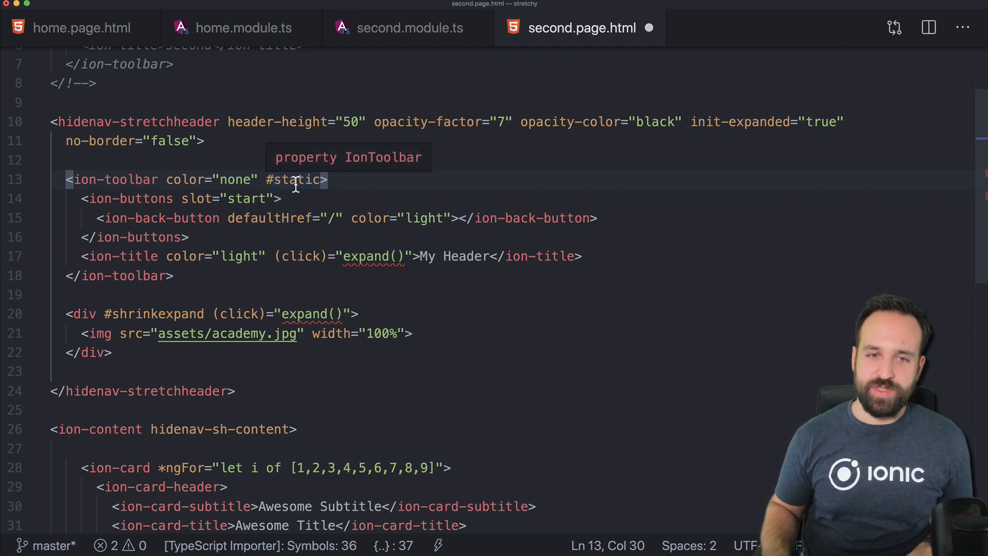
left_click_drag(82, 199, 227, 245)
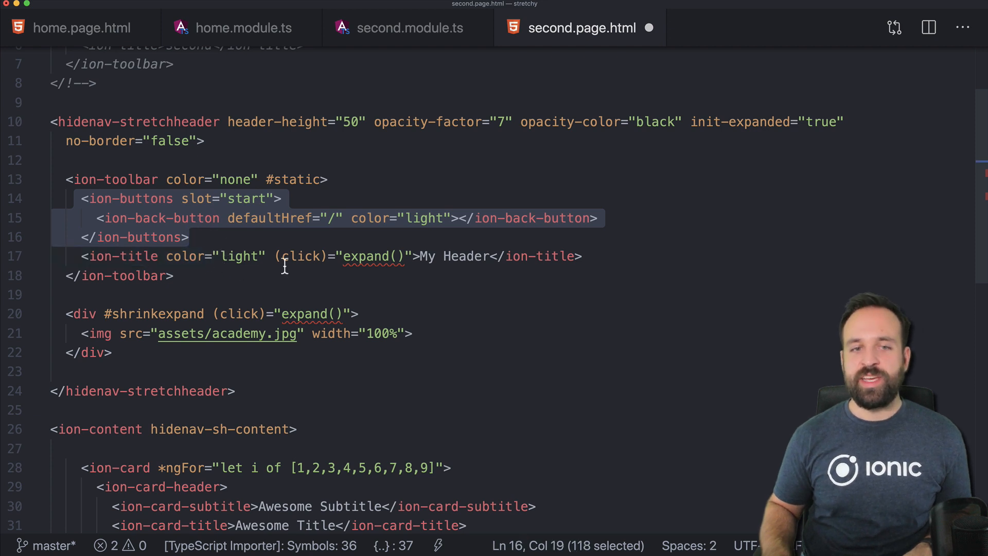
left_click(205, 258)
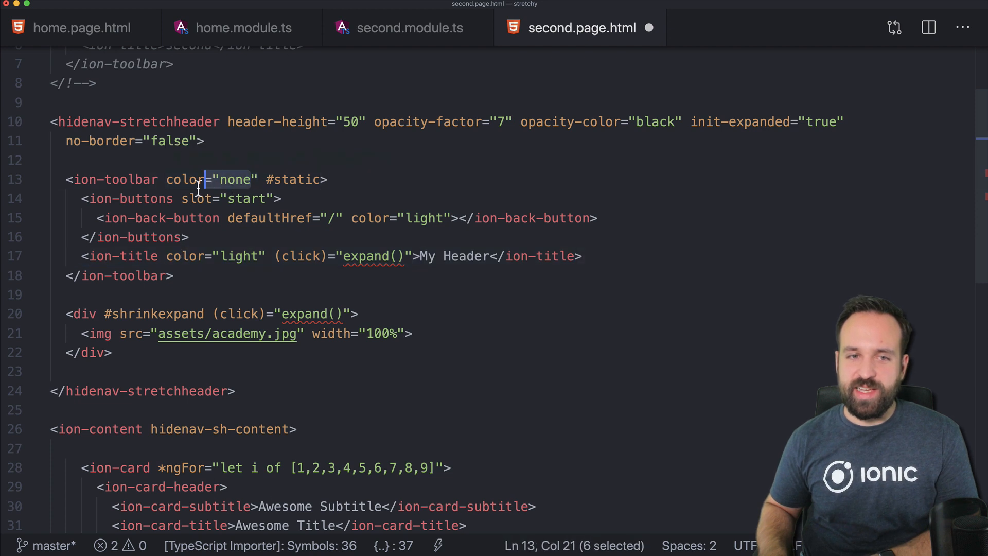
left_click_drag(257, 179, 168, 180)
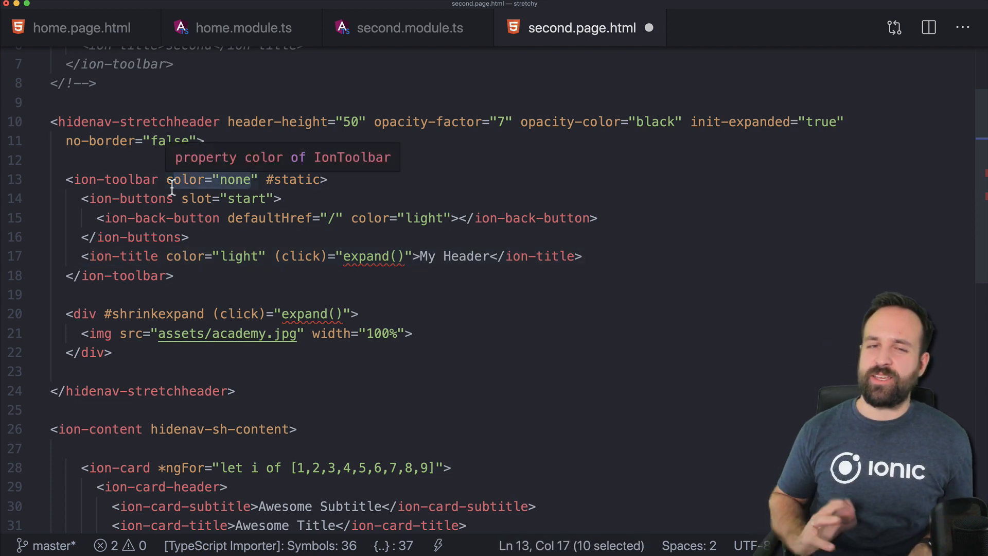
Point out ion-title, the #shrinkexpand div with academy.jpg, and reveal the Explorer file list.
left_click(159, 256)
left_click(162, 313)
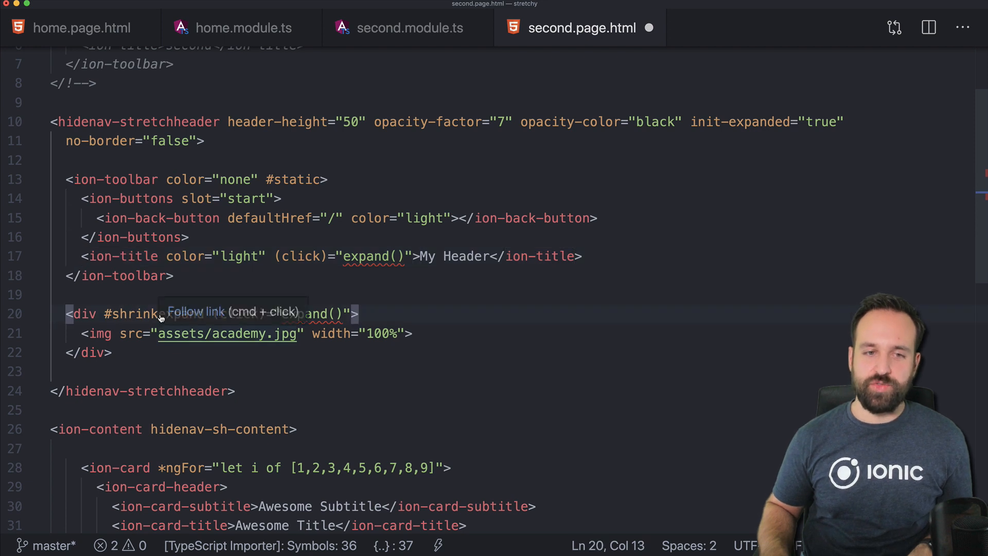
left_click_drag(83, 333, 413, 333)
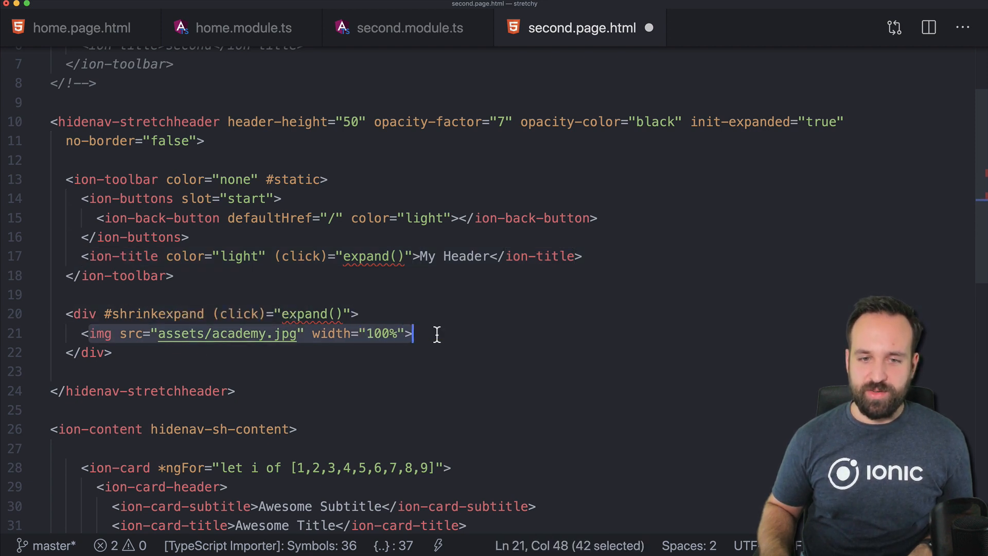
double_click(369, 256)
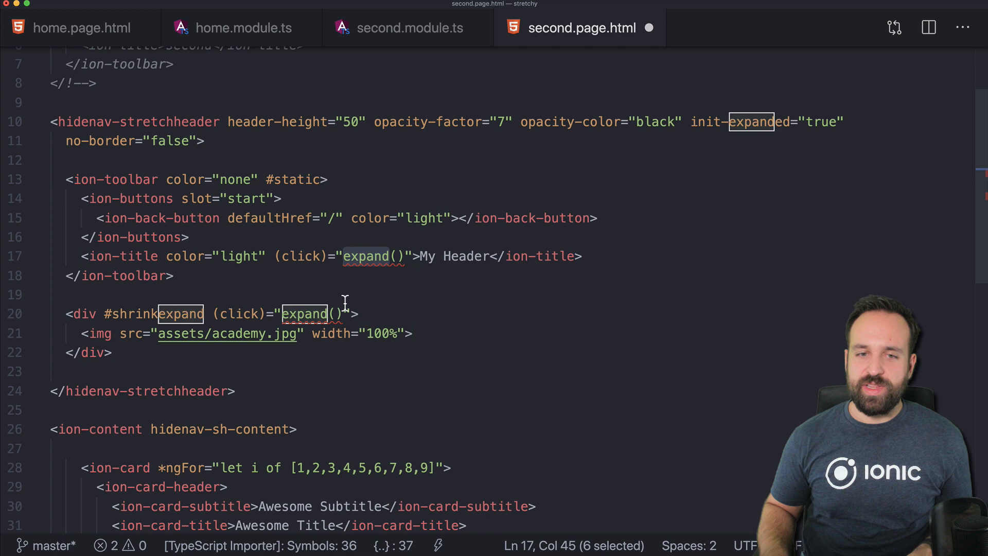
key("super+b")
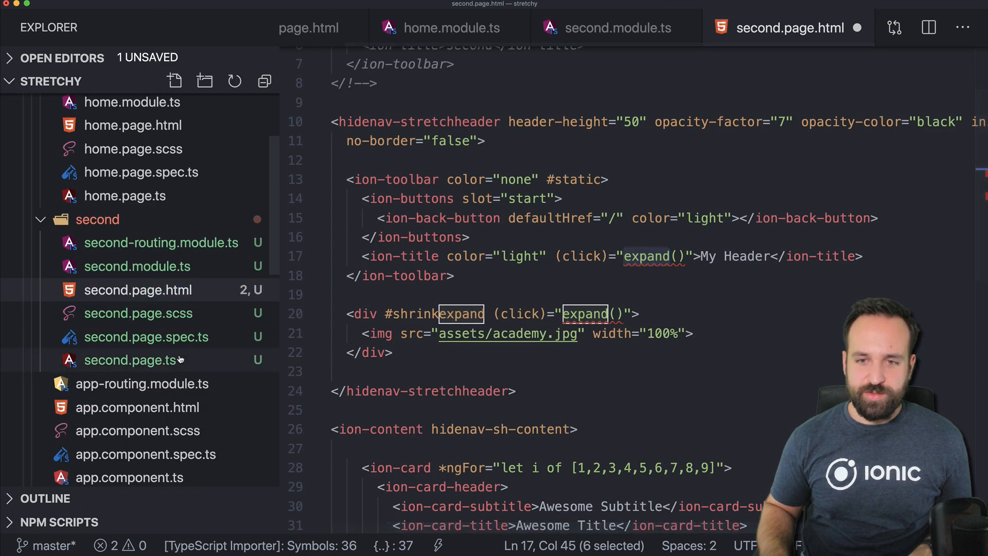
Add an empty expand() method below ngOnInit in second.page.ts.
left_click(130, 360)
left_click(386, 306)
key("Return")
type("expand")
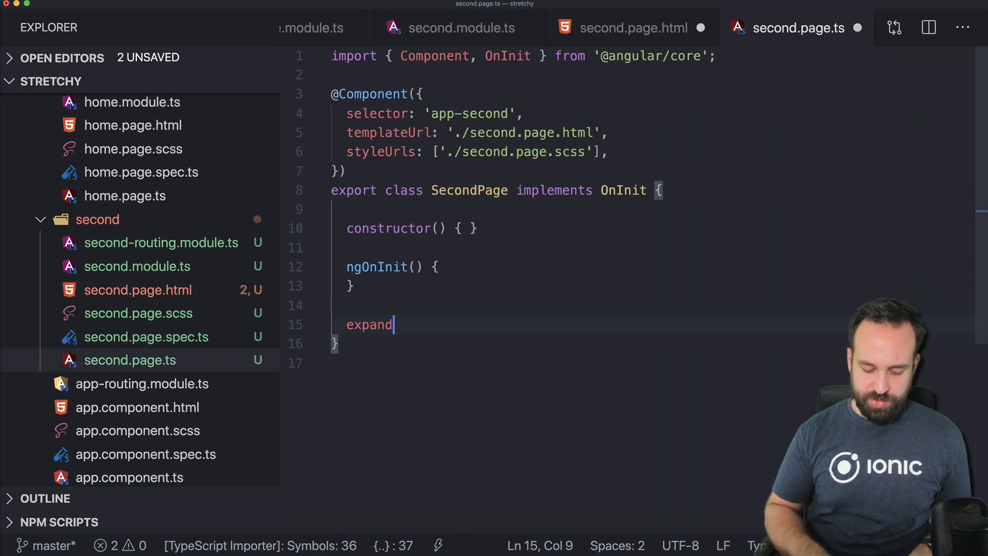
type("() {")
key("Return")
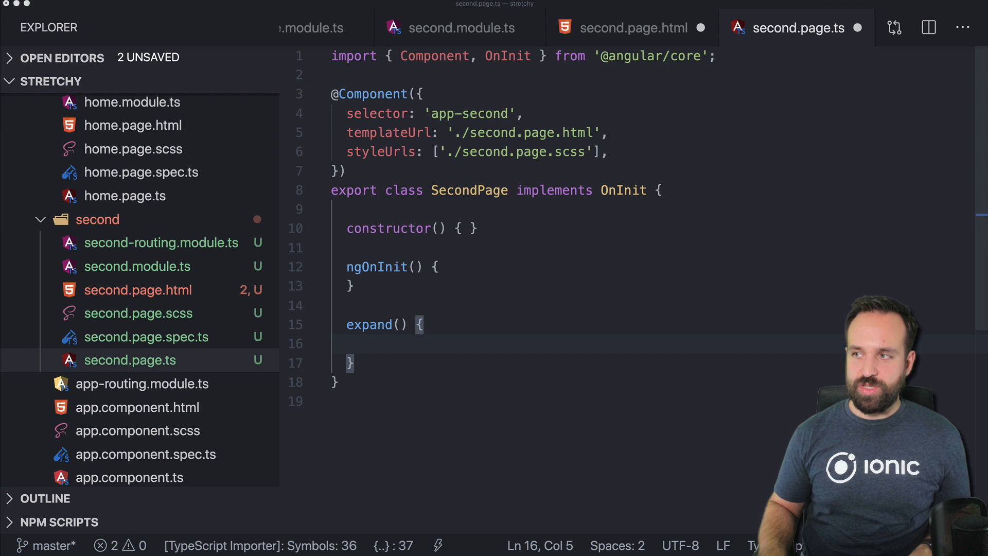
left_click(388, 212)
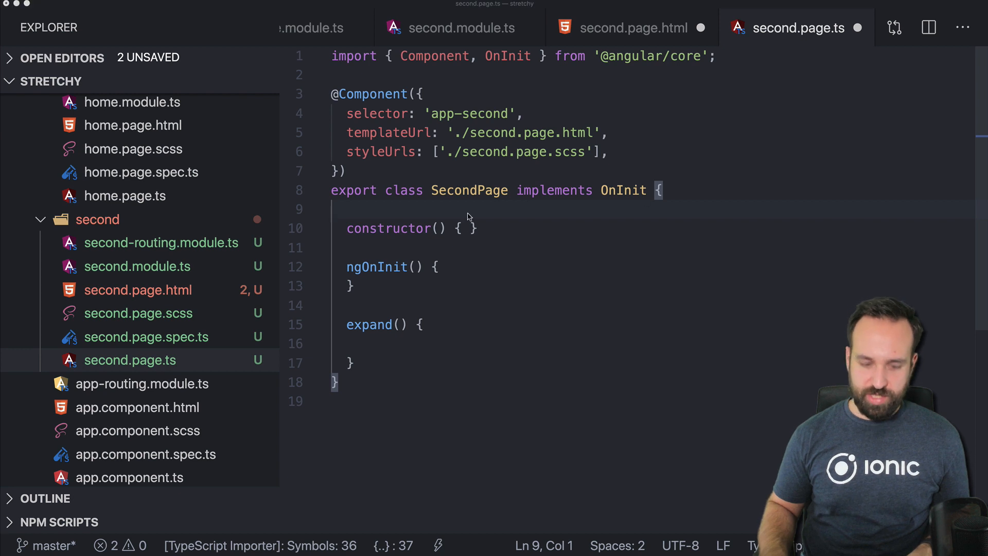
key("super+b")
type("@ViewChild(HidenavStretchheaderComponent, {static: false}) hidenav: HidenavStretchheaderComponent;")
left_click(213, 209)
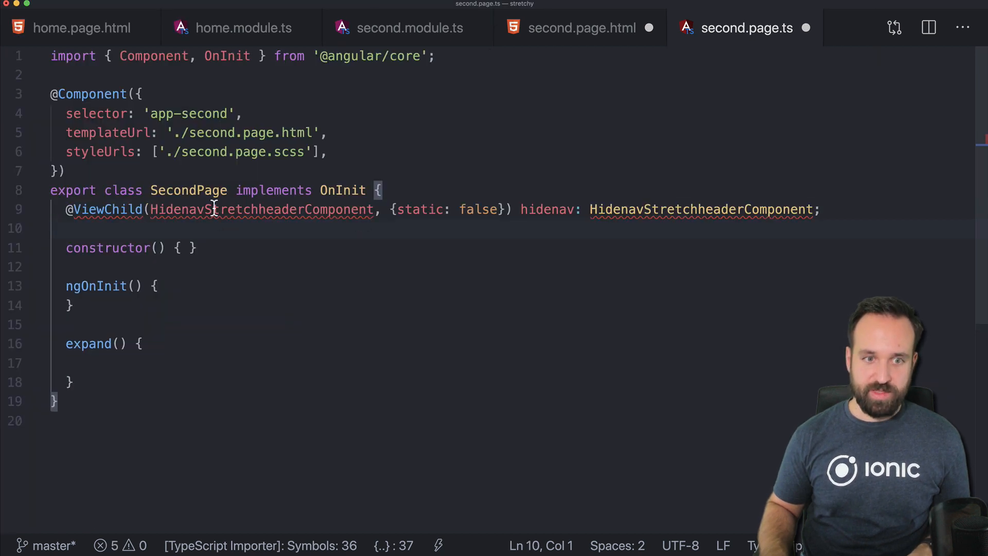
key("super+period")
key("Down")
key("Down")
key("Up")
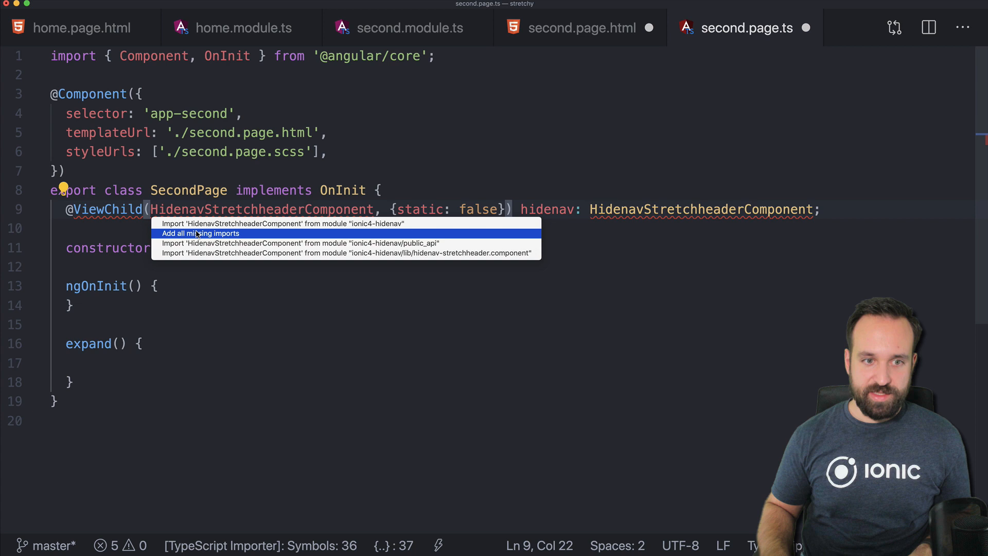
key("Escape")
key("Return")
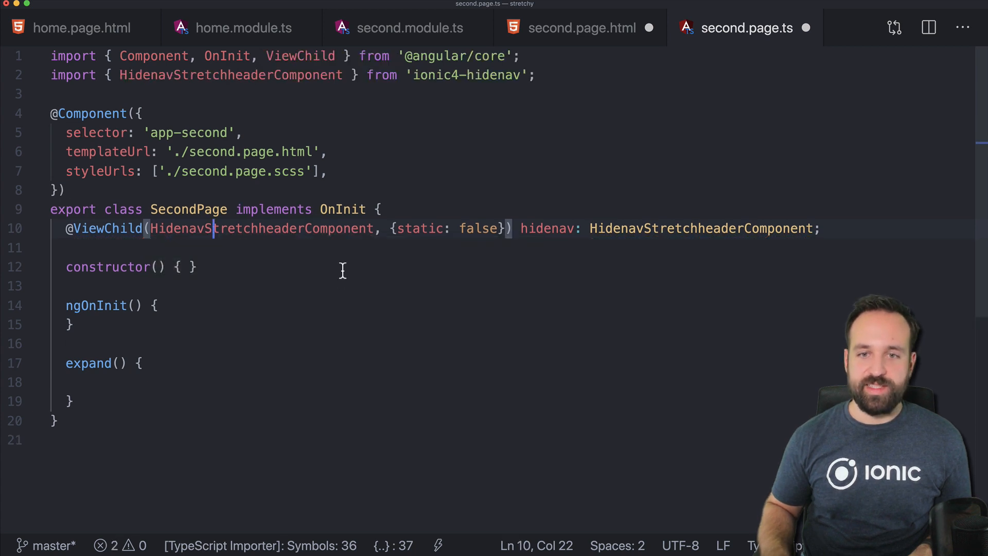
scroll(351, 267, "down", 3)
double_click(268, 180)
scroll(268, 180, "up", 3)
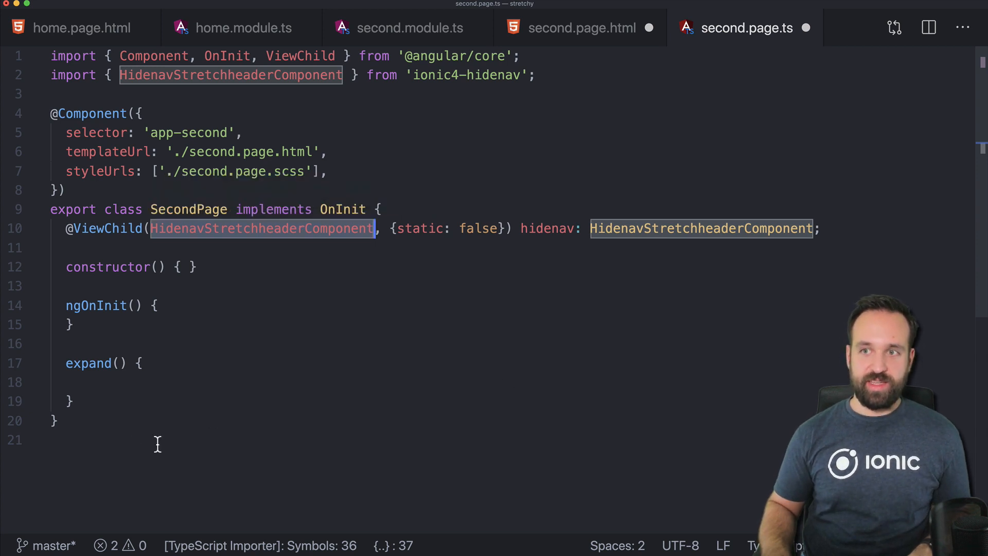
Call this.hidenav.toggle() inside expand(), inspect toggle's definition beside expand and shrink, and save all files.
left_click(114, 382)
type("this.")
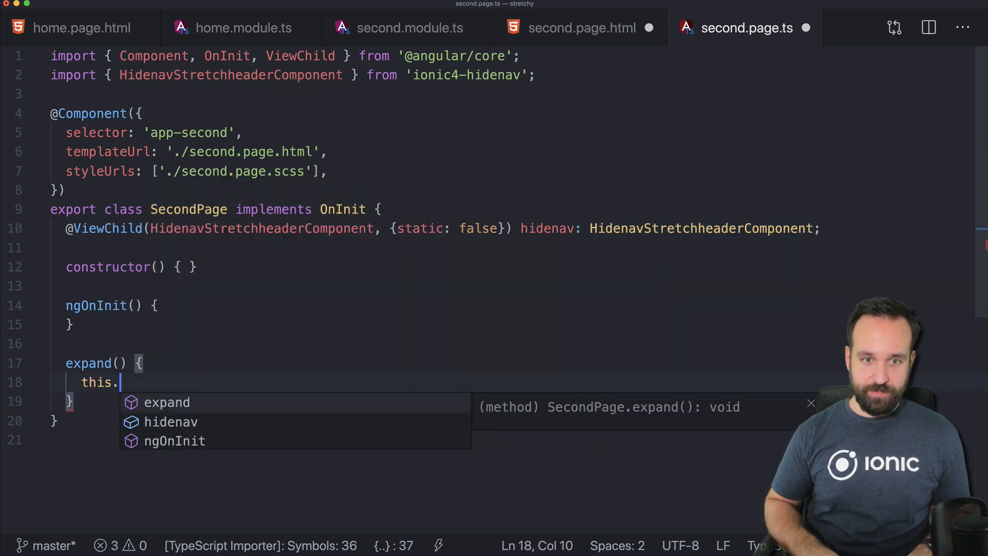
type("hidenav.")
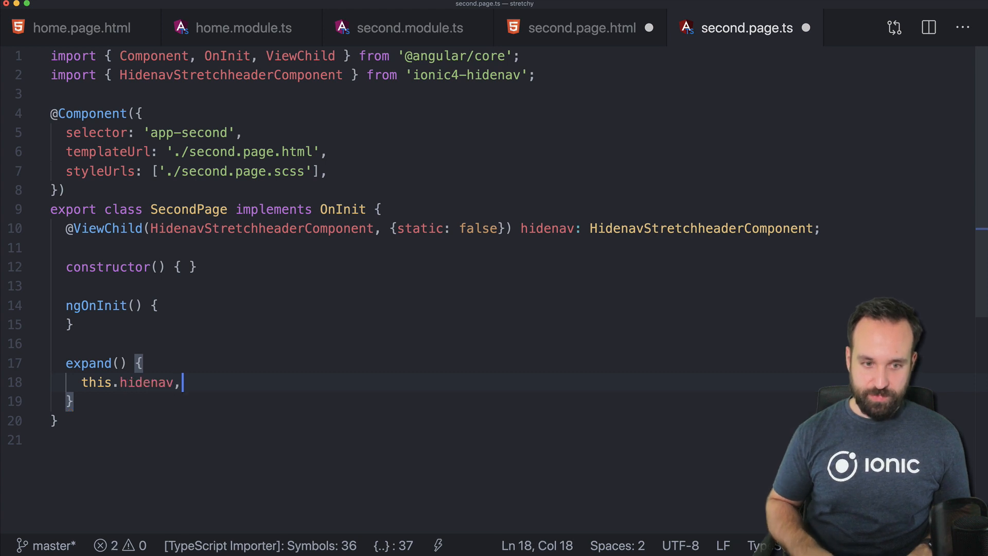
type("t")
key("Return")
type("()")
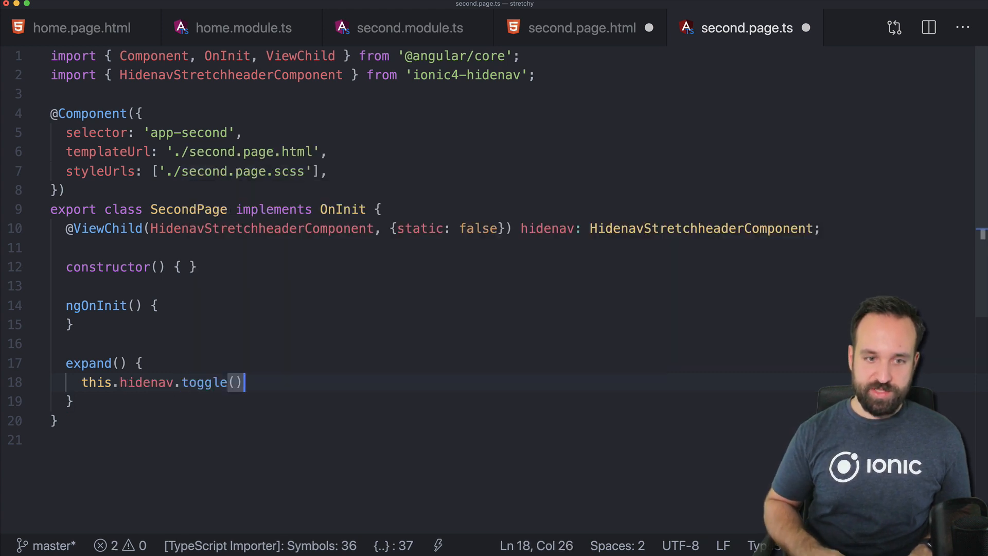
type(";")
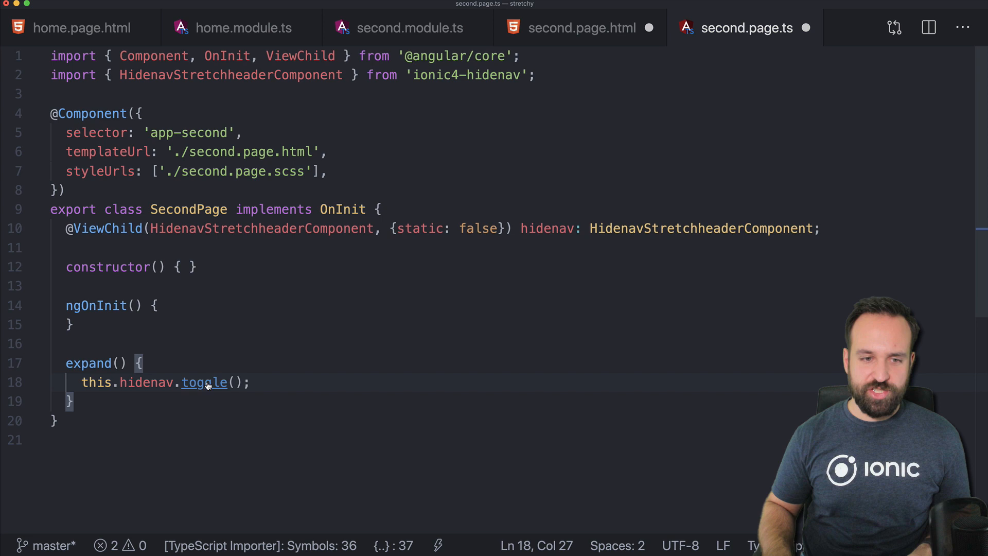
left_click(207, 384, "super")
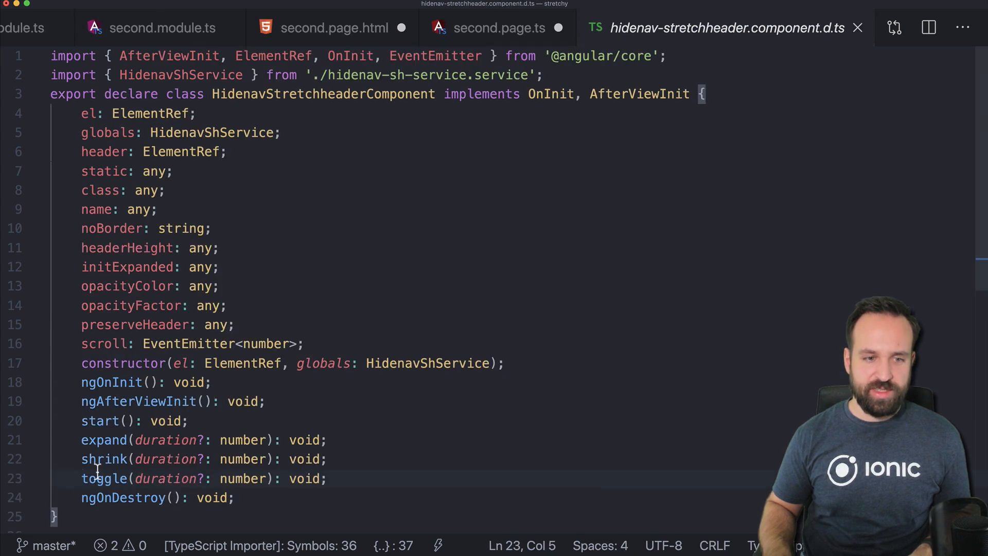
left_click_drag(81, 440, 130, 461)
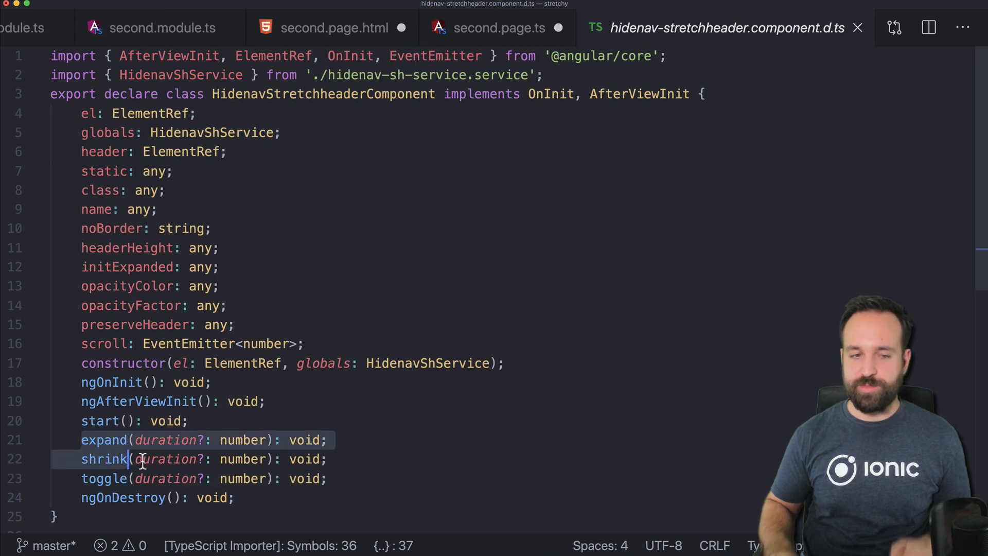
left_click(353, 310)
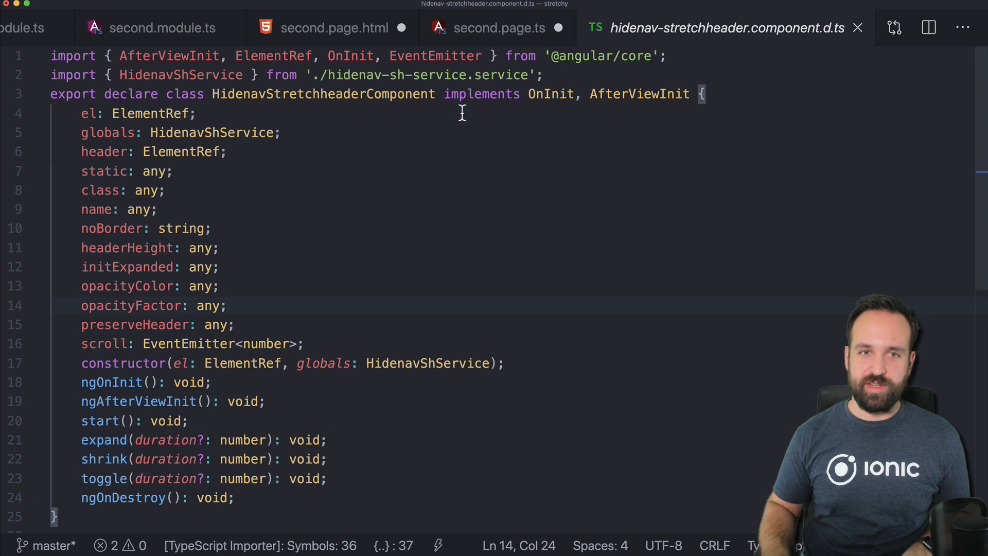
key("alt+super+s")
left_click(335, 28)
Open the running Ionic App tab, clear the console, navigate to the second page and watch its image header shrink on scroll.
left_click(499, 27)
key("super+Tab")
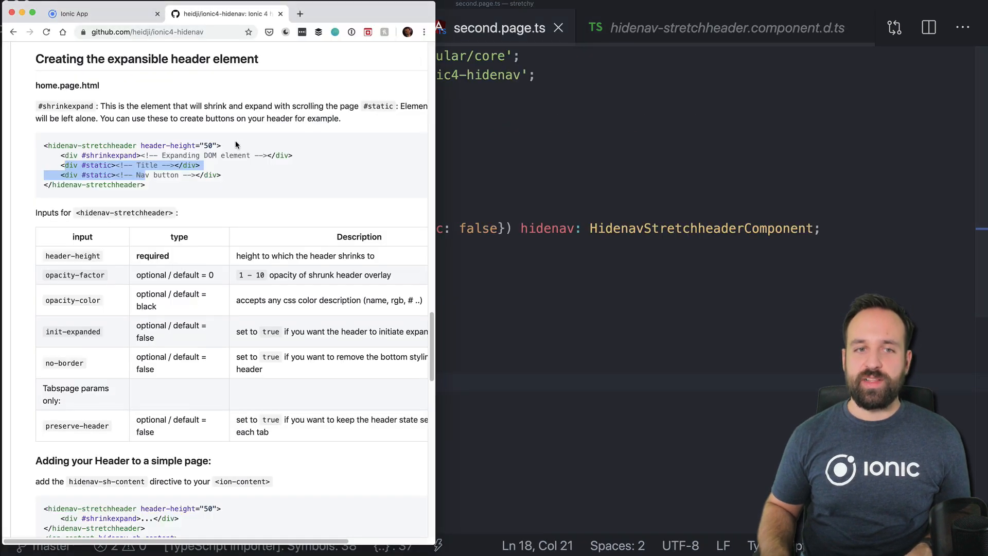
left_click(92, 13)
left_click(295, 65)
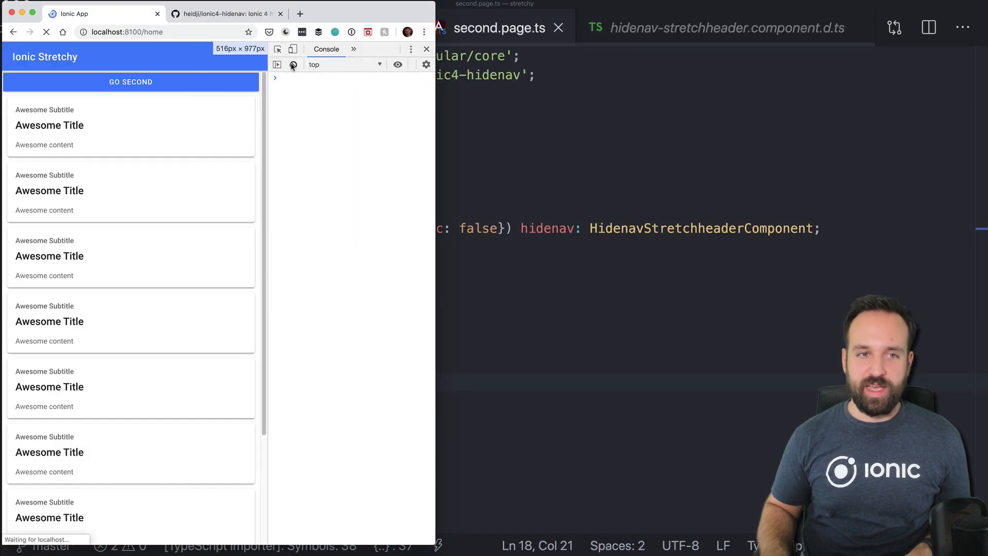
left_click(74, 83)
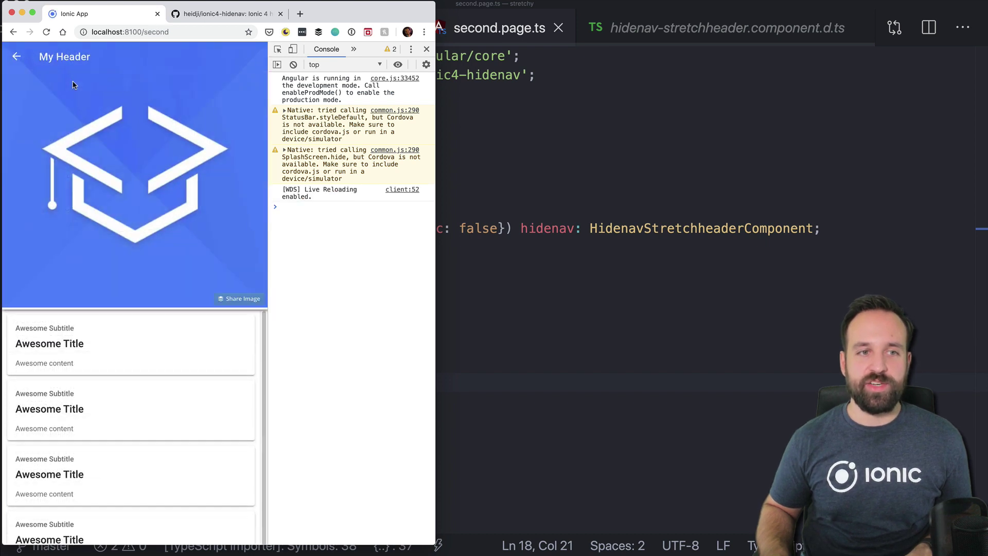
left_click(554, 138)
left_click(334, 28)
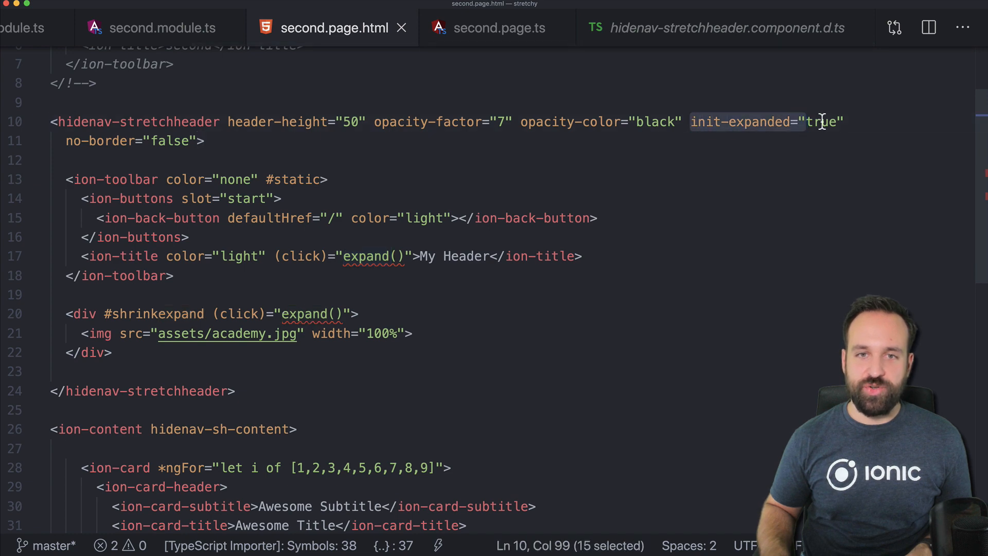
key("super+Tab")
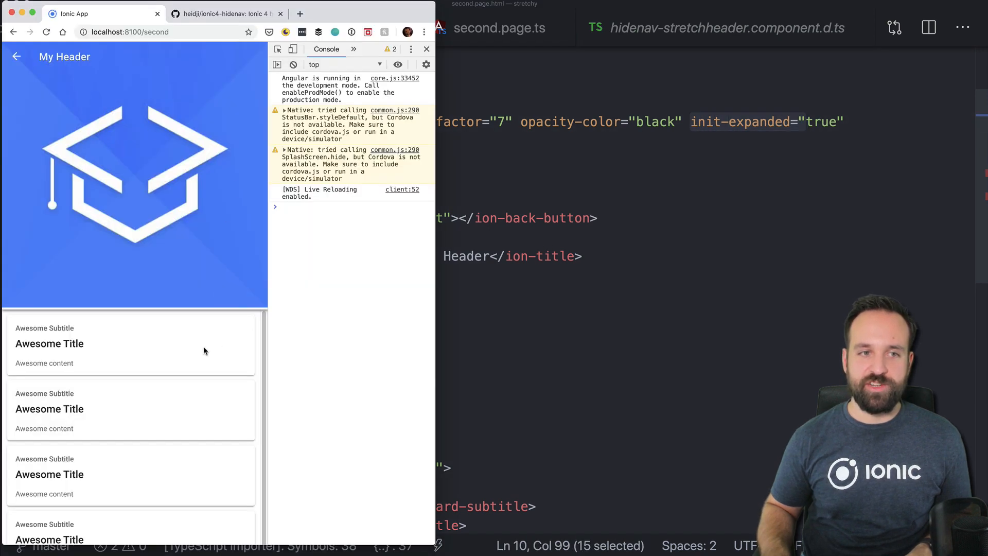
scroll(205, 343, "down", 3)
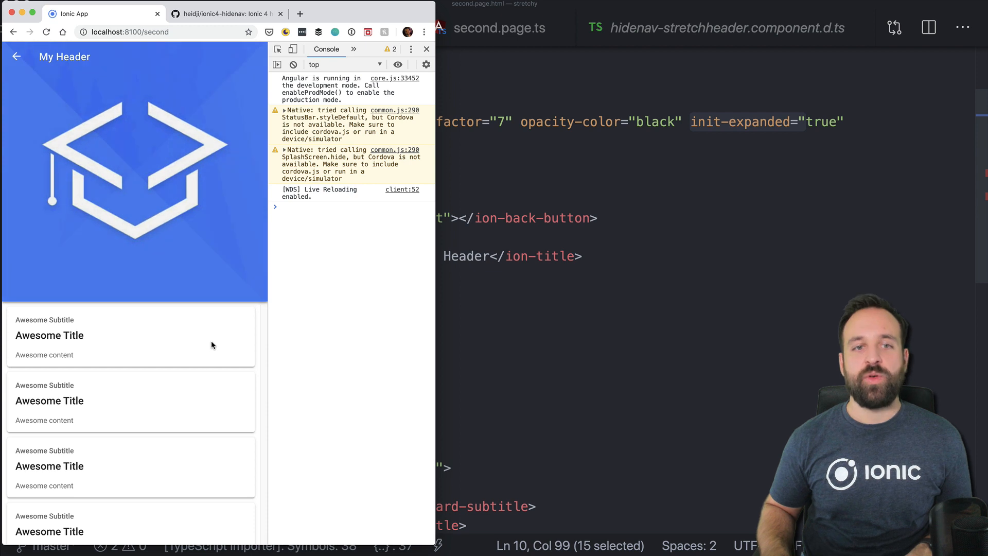
scroll(211, 340, "down", 2)
scroll(216, 320, "down", 2)
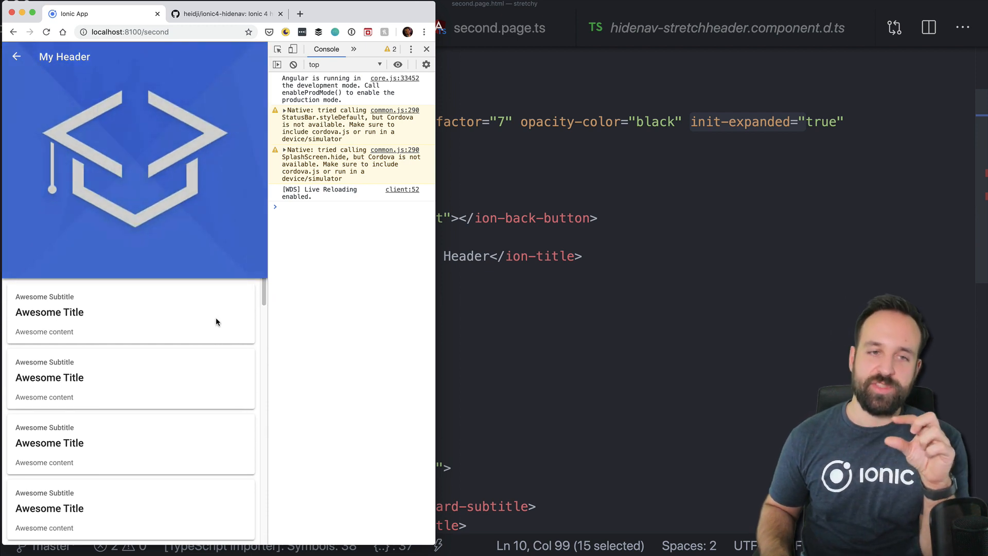
scroll(216, 317, "down", 2)
scroll(215, 317, "down", 2)
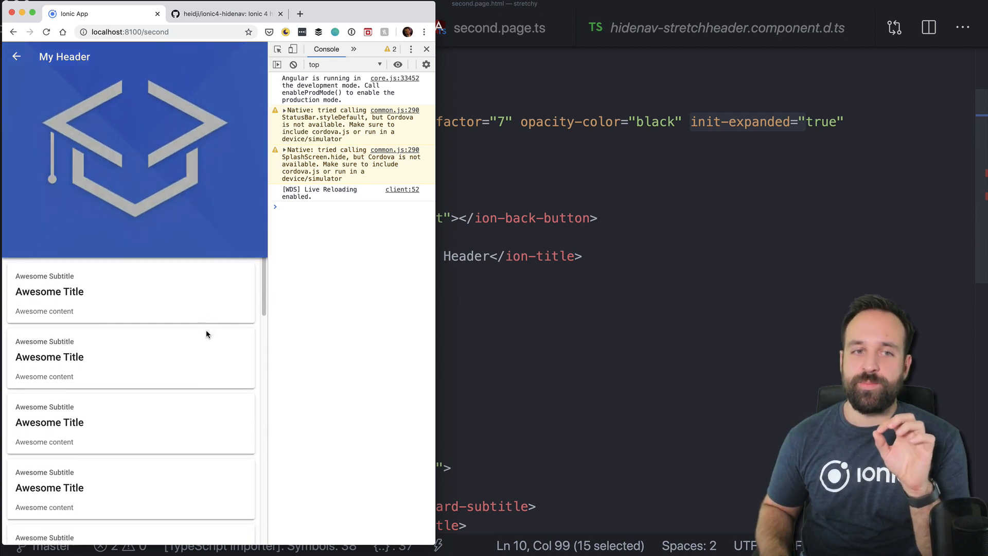
scroll(205, 330, "down", 3)
scroll(206, 329, "down", 1)
scroll(207, 330, "down", 2)
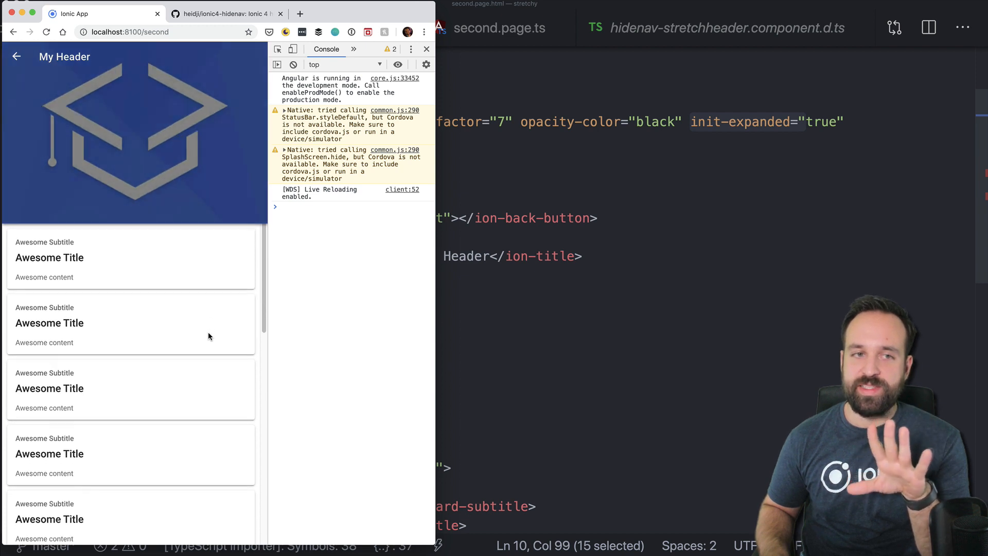
scroll(207, 331, "down", 2)
scroll(206, 332, "down", 3)
scroll(201, 328, "down", 1)
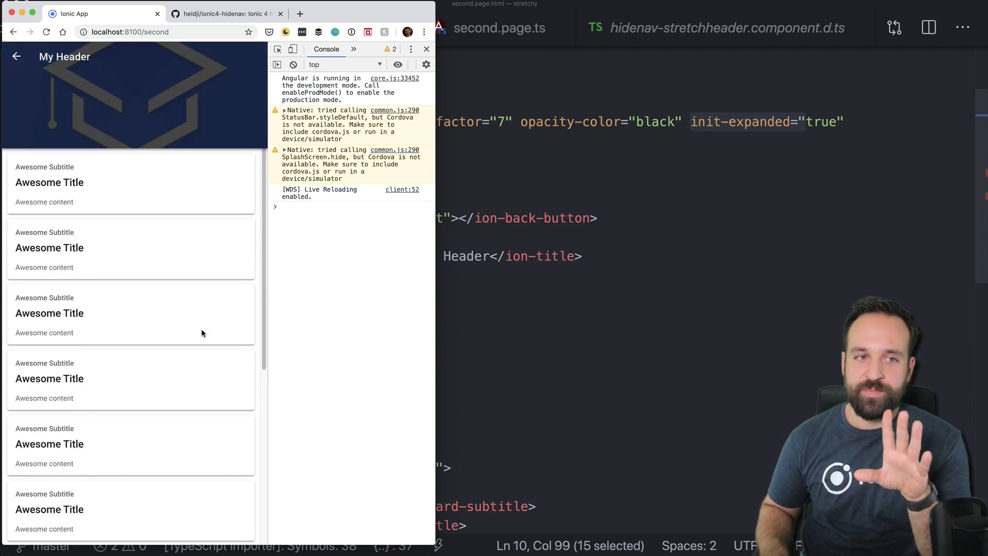
scroll(201, 328, "down", 2)
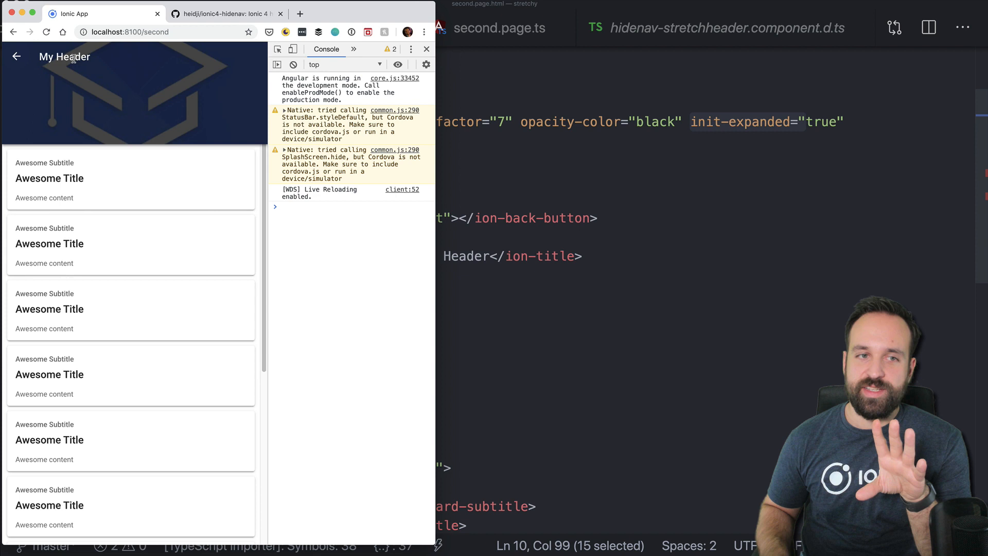
scroll(142, 203, "down", 2)
scroll(141, 203, "down", 2)
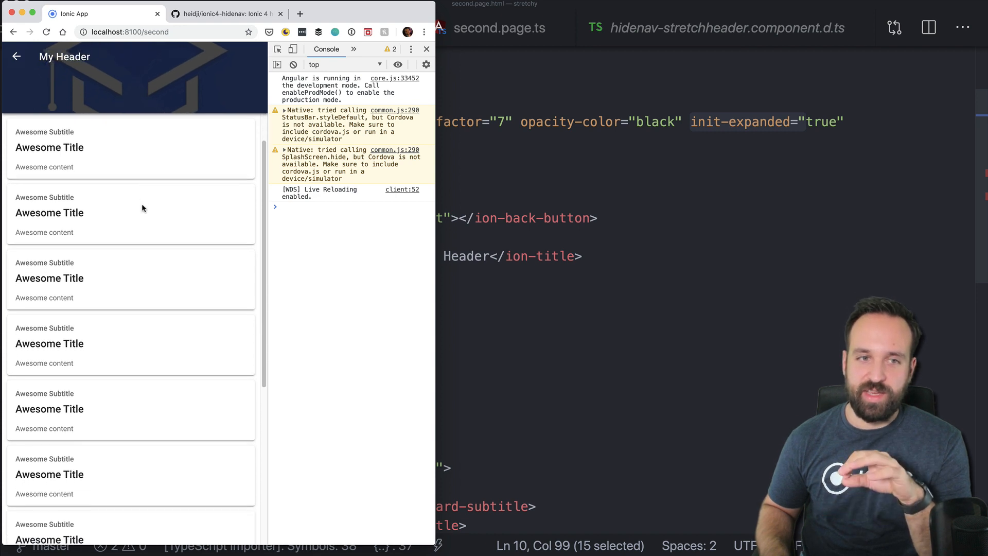
scroll(142, 203, "down", 1)
scroll(142, 203, "down", 2)
scroll(142, 204, "down", 2)
scroll(142, 204, "down", 2)
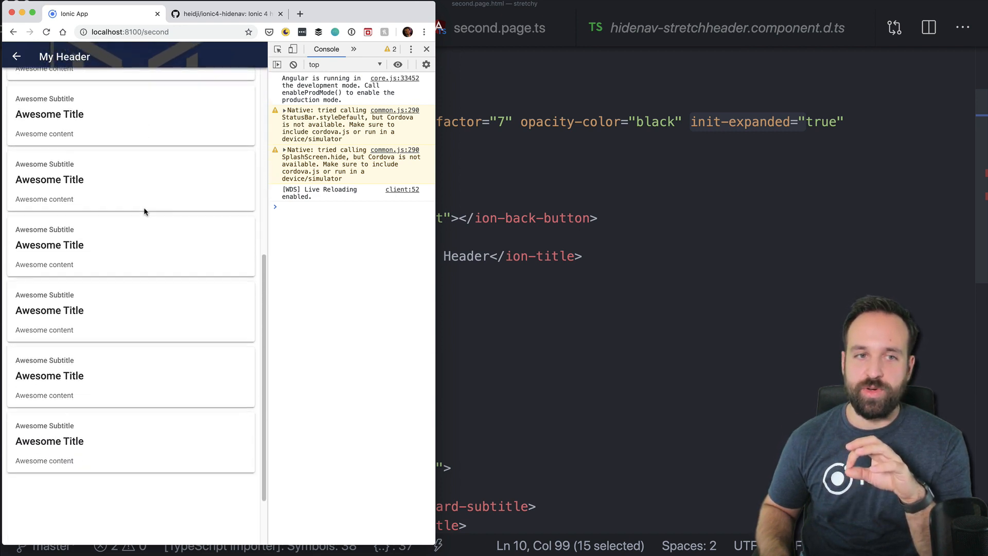
scroll(148, 212, "down", 1)
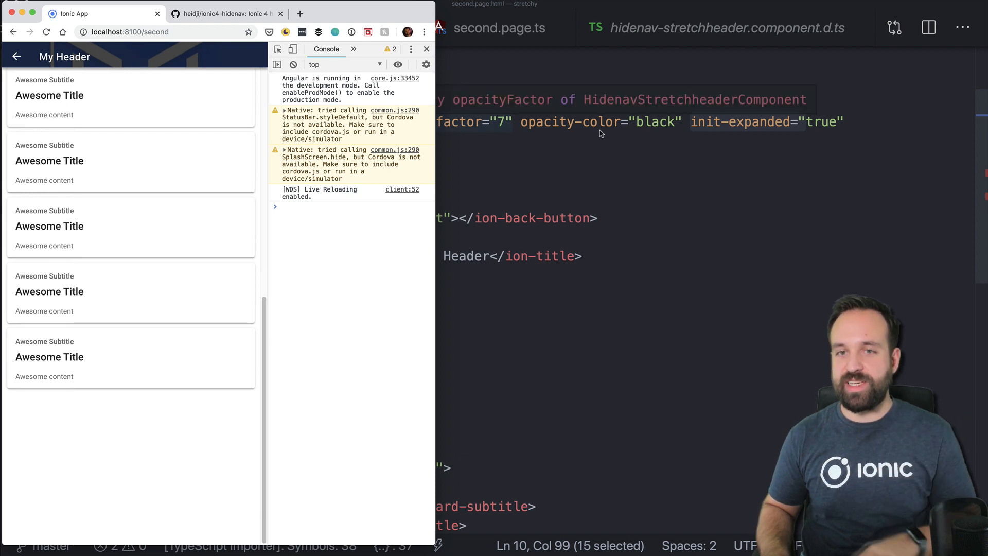
Update the header's opacity-factor value in second.page.html, save, and preview the red-tinted collapse in Chrome.
left_click(620, 124)
type("red")
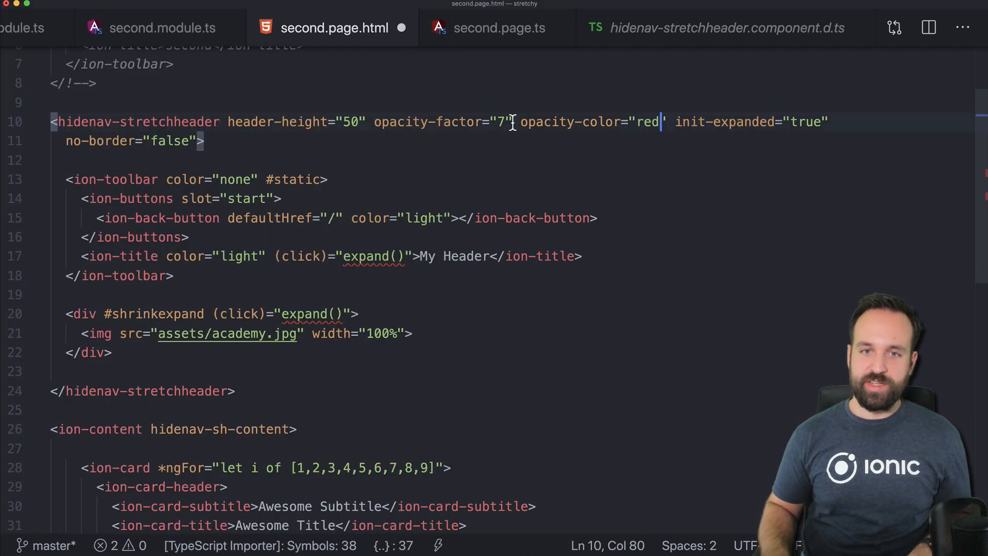
key("BackSpace")
type("9")
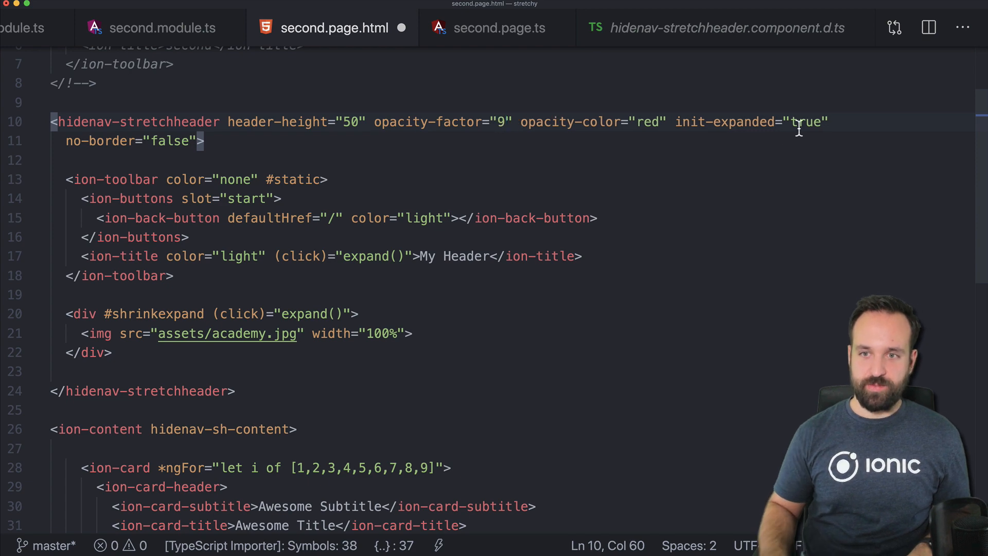
type("alse")
key("Escape")
key("super+s")
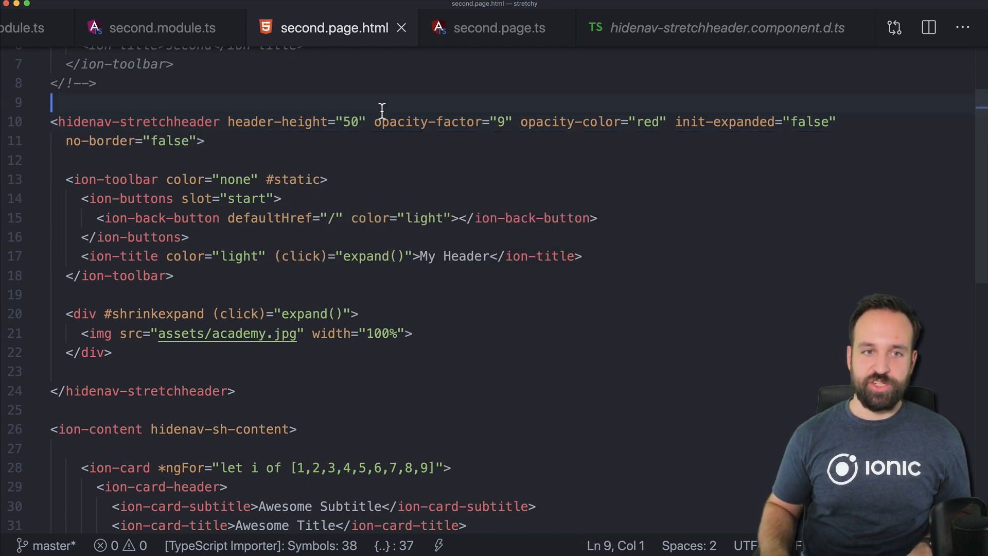
key("super+Tab")
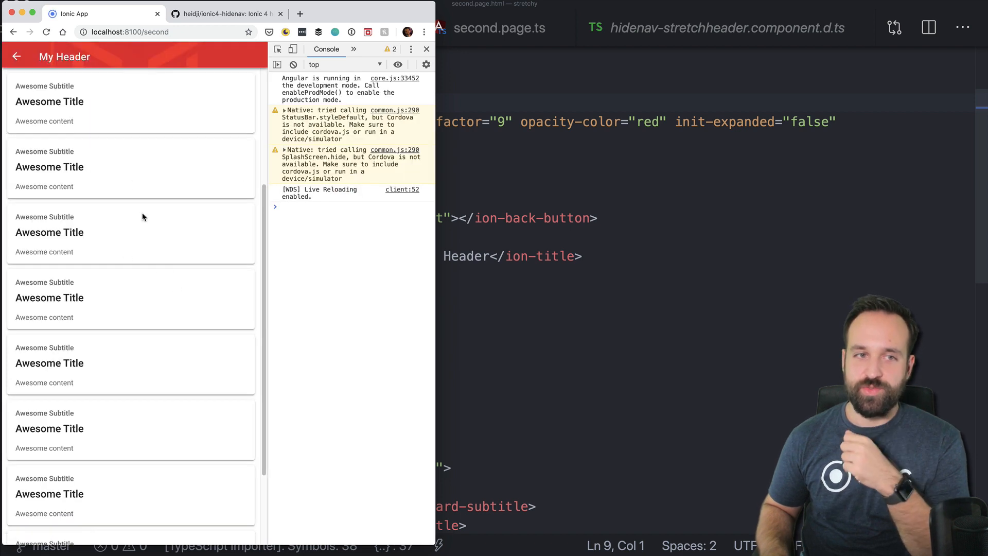
scroll(133, 181, "up", 3)
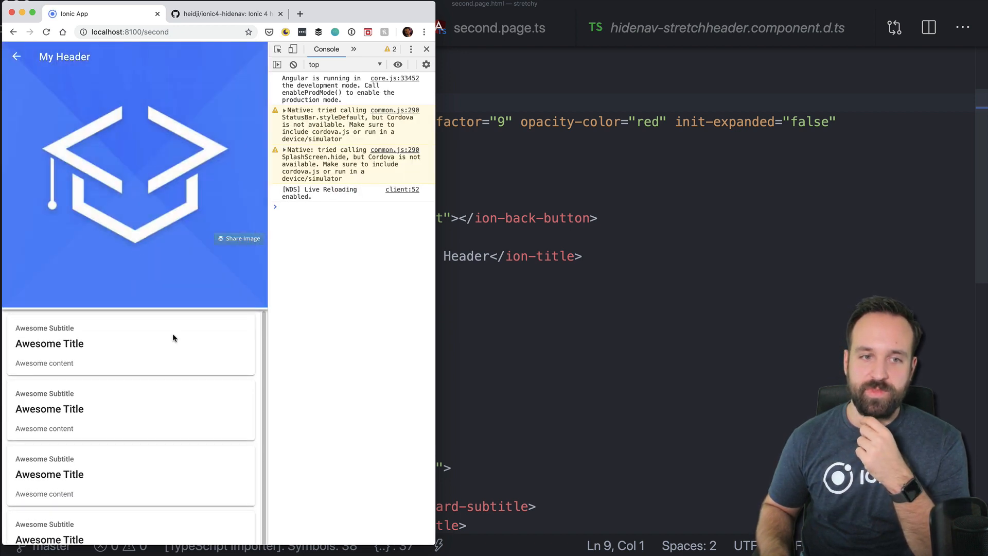
scroll(169, 344, "down", 3)
scroll(169, 342, "down", 3)
scroll(169, 340, "down", 3)
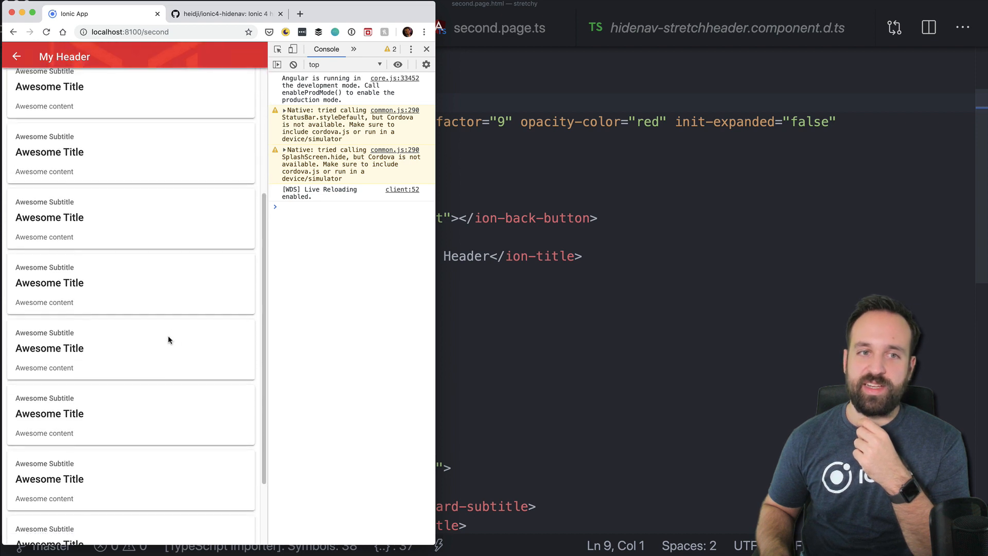
scroll(168, 335, "down", 3)
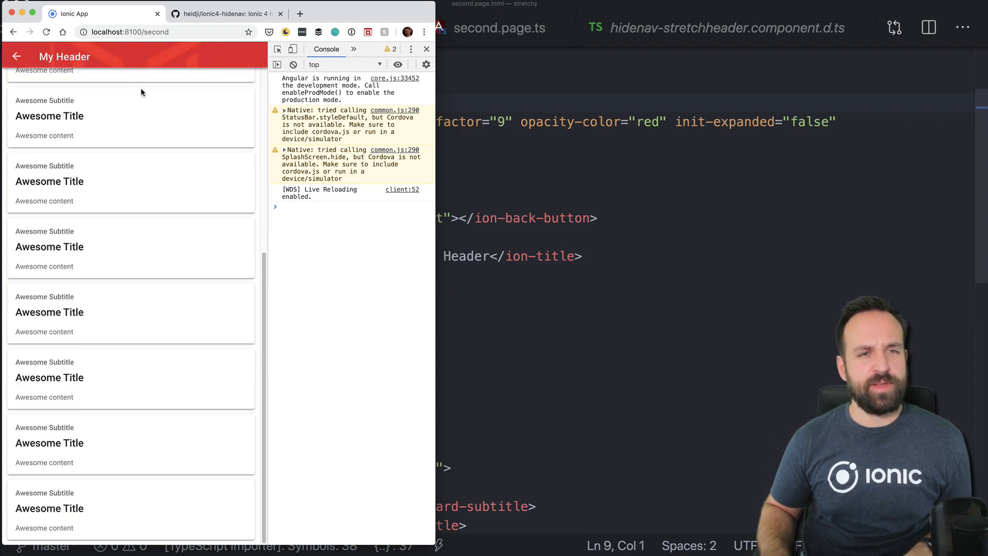
scroll(141, 87, "up", 5)
scroll(178, 240, "up", 3)
scroll(186, 283, "down", 5)
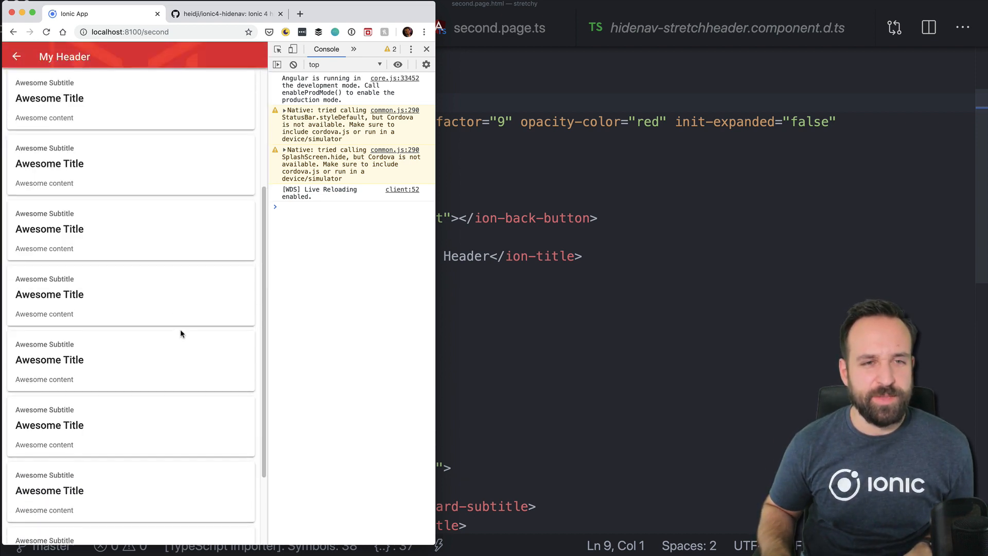
scroll(179, 285, "up", 5)
Change opacity-color from red to blue and preview the blue-fading header in Chrome.
key("super+Tab")
double_click(649, 123)
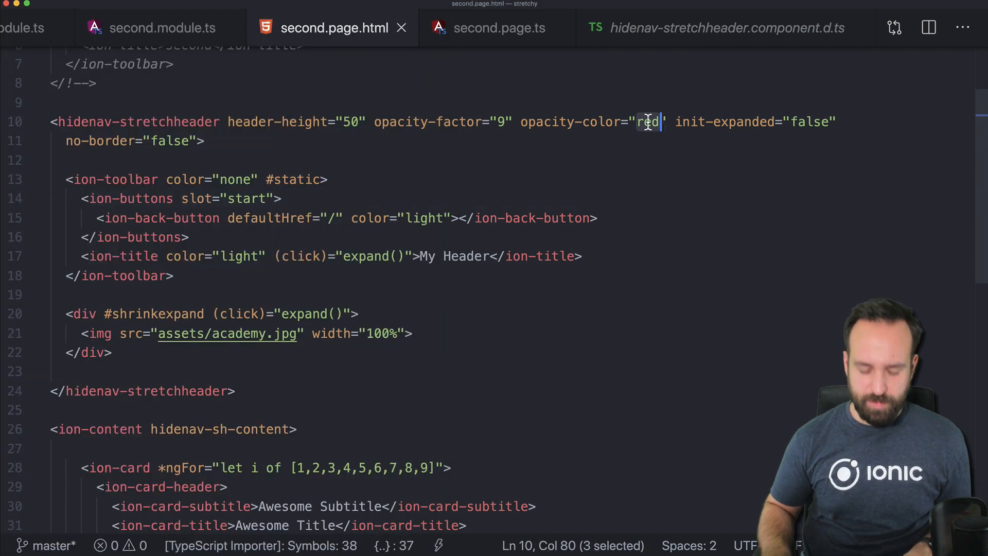
type("blue")
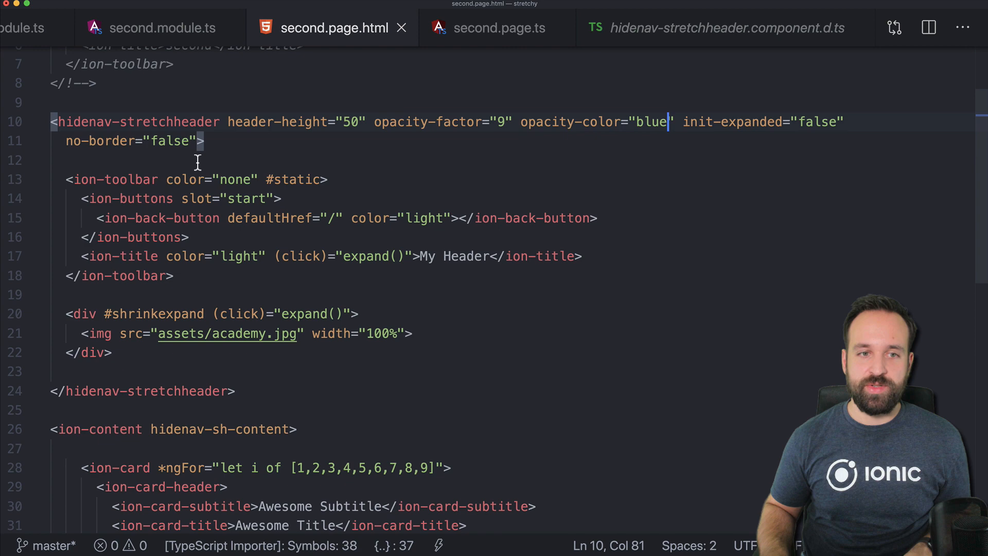
key("super+Tab")
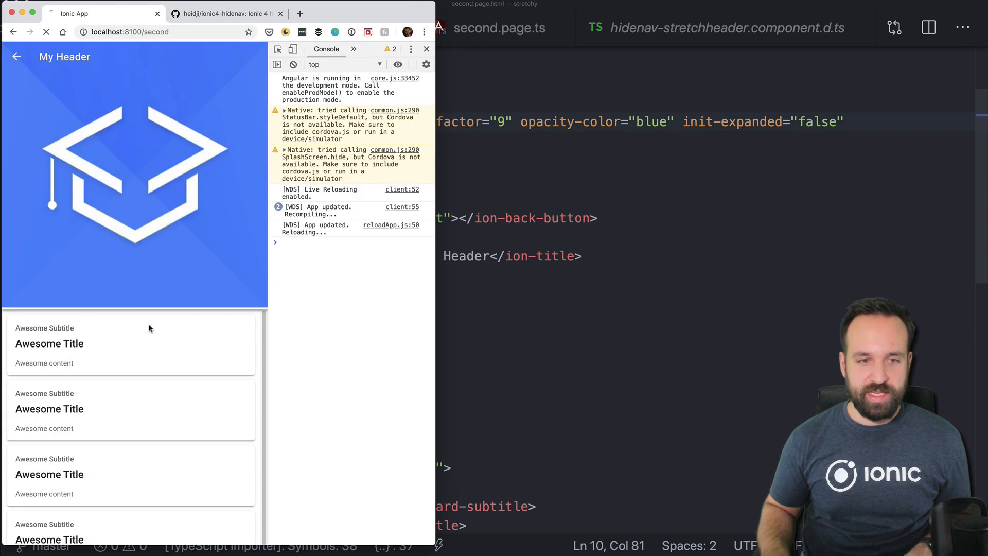
key("super+Tab")
Try no-border true, preview it, then set it back to false.
double_click(171, 141)
type("true")
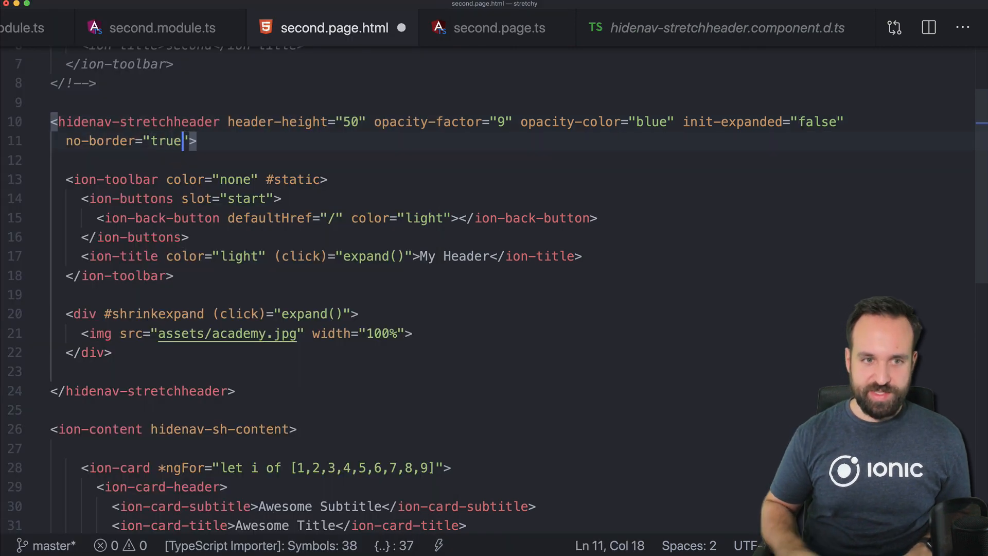
key("ctrl+s")
key("super+Tab")
scroll(124, 155, "up", 8)
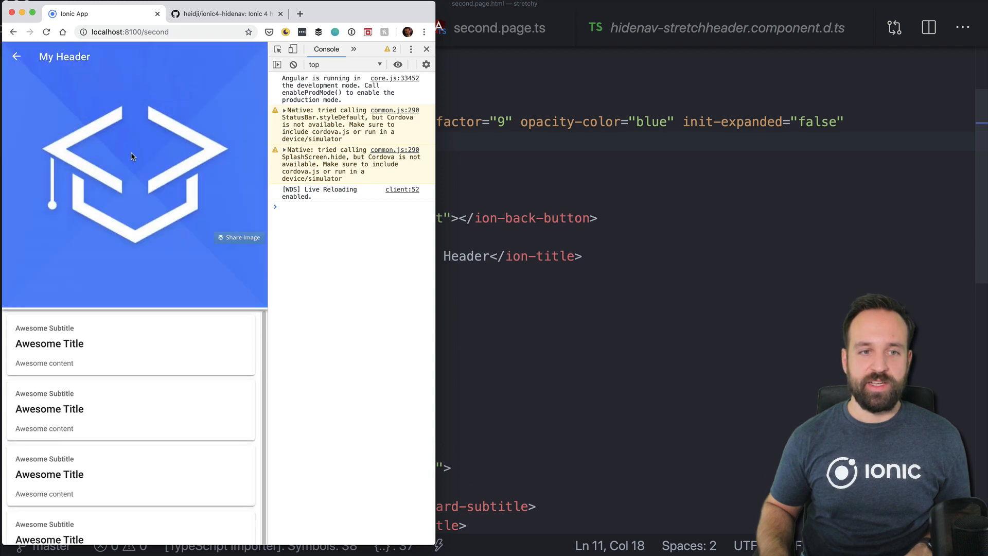
scroll(158, 321, "down", 5)
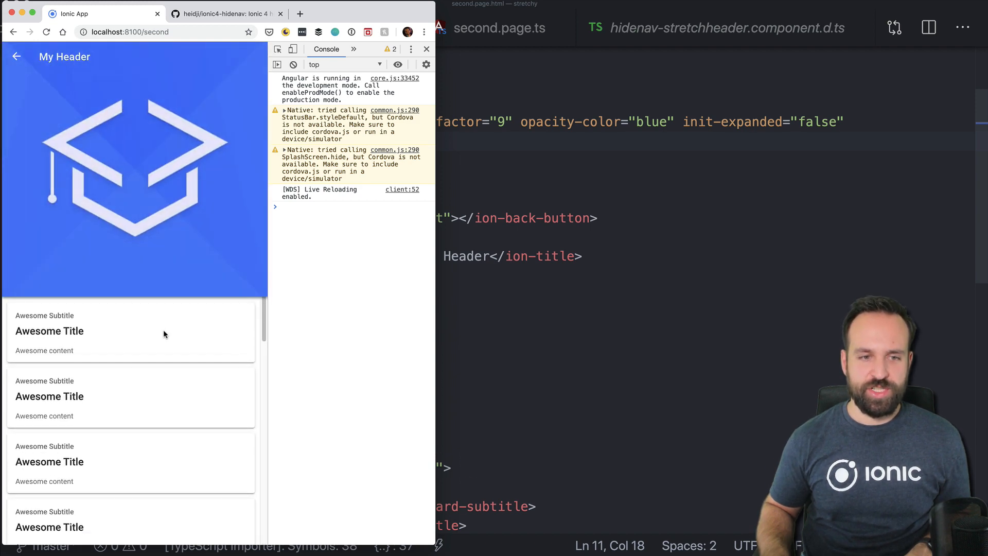
scroll(164, 327, "down", 5)
scroll(164, 325, "down", 3)
scroll(155, 232, "up", 2)
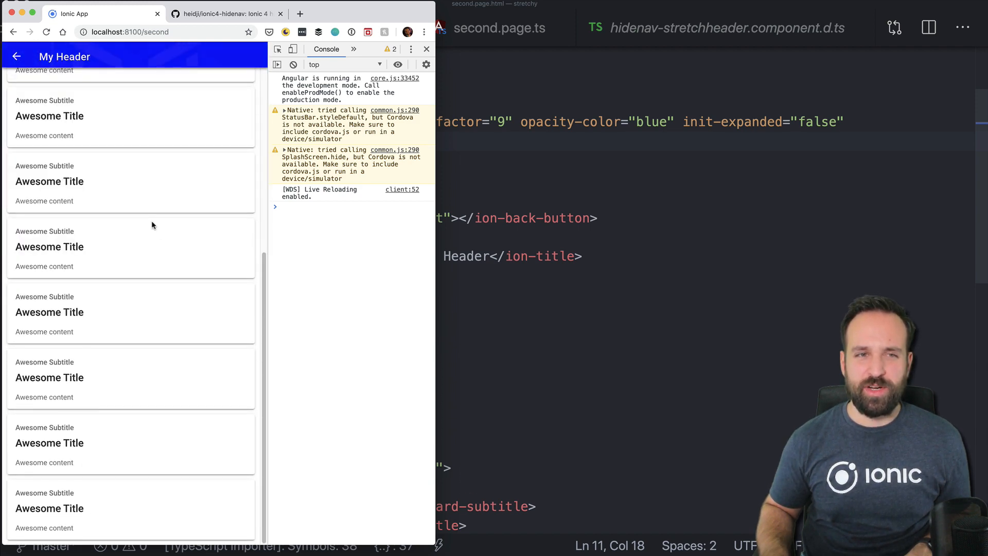
key("super+Tab")
key("super+Tab")
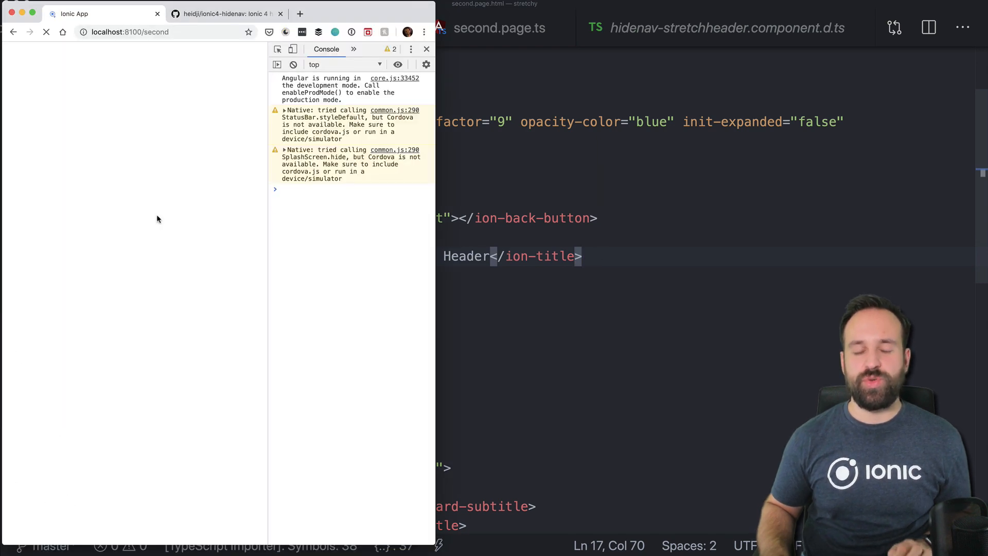
scroll(154, 218, "up", 5)
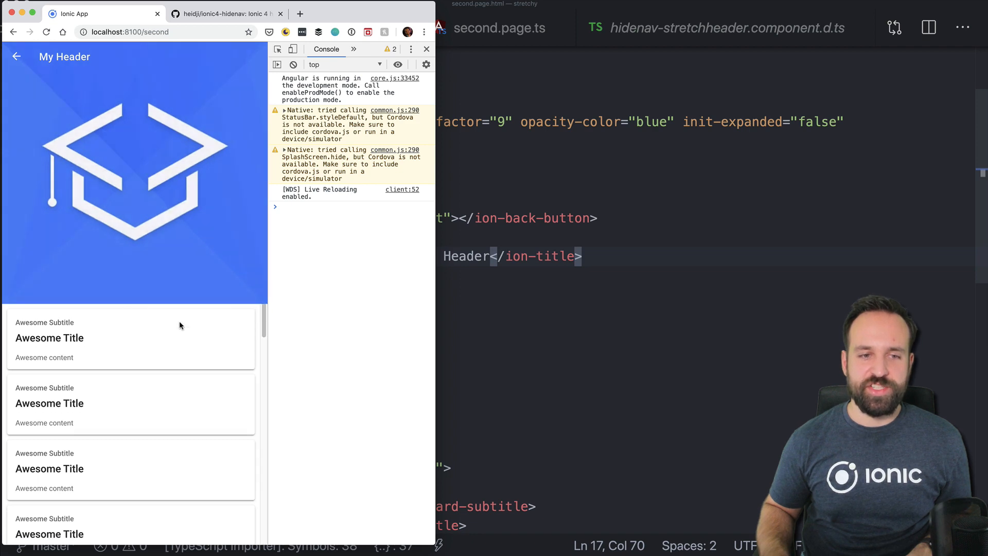
scroll(179, 320, "down", 2)
key("super+Tab")
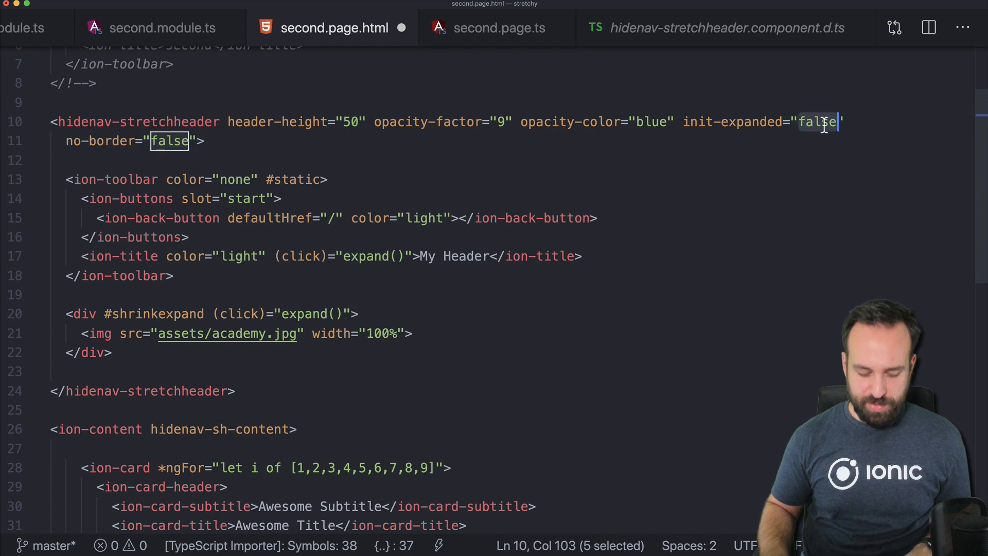
type("true")
Save init-expanded="true", then in Chrome navigate home and back to confirm the header starts expanded and collapses to blue.
key("super+s")
left_click(400, 295)
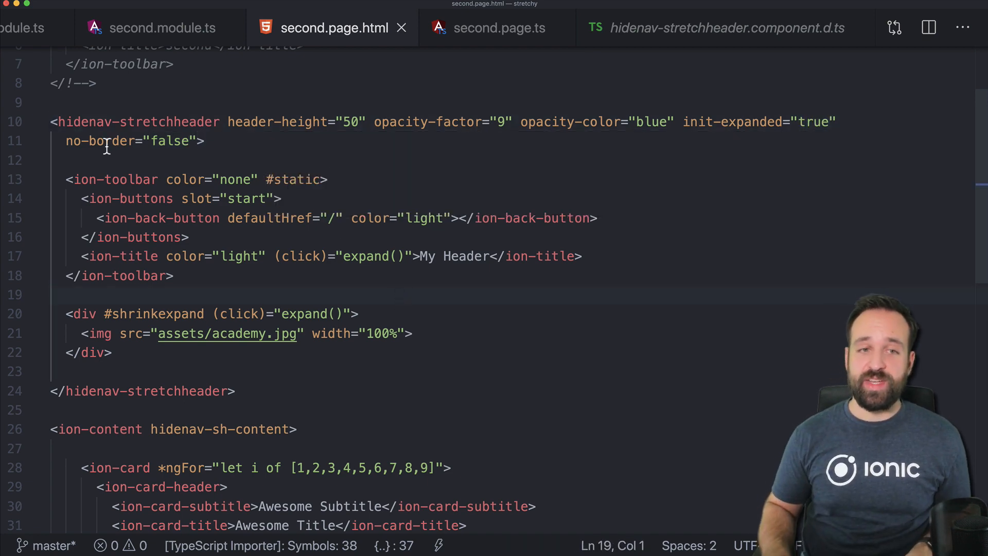
key("super+Tab")
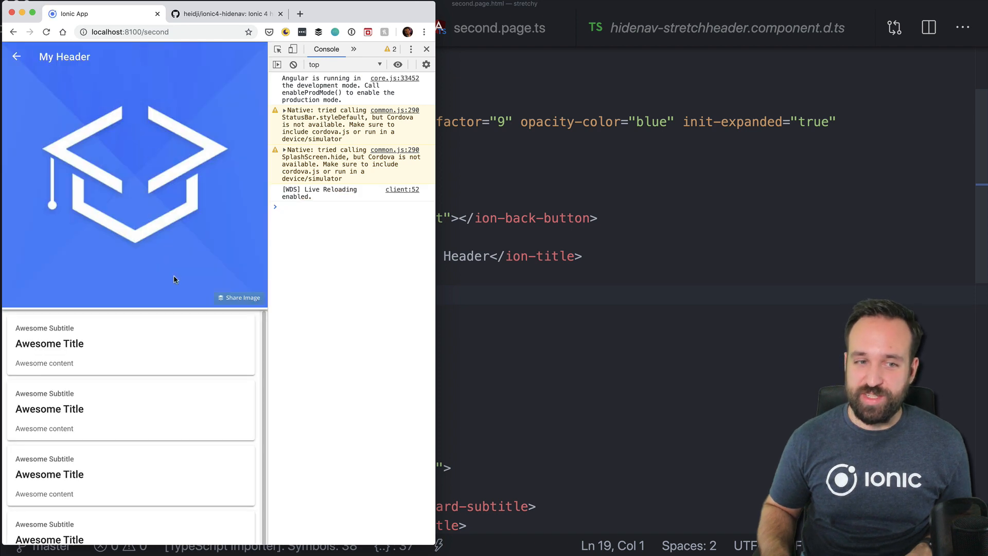
scroll(168, 323, "down", 3)
scroll(163, 312, "down", 3)
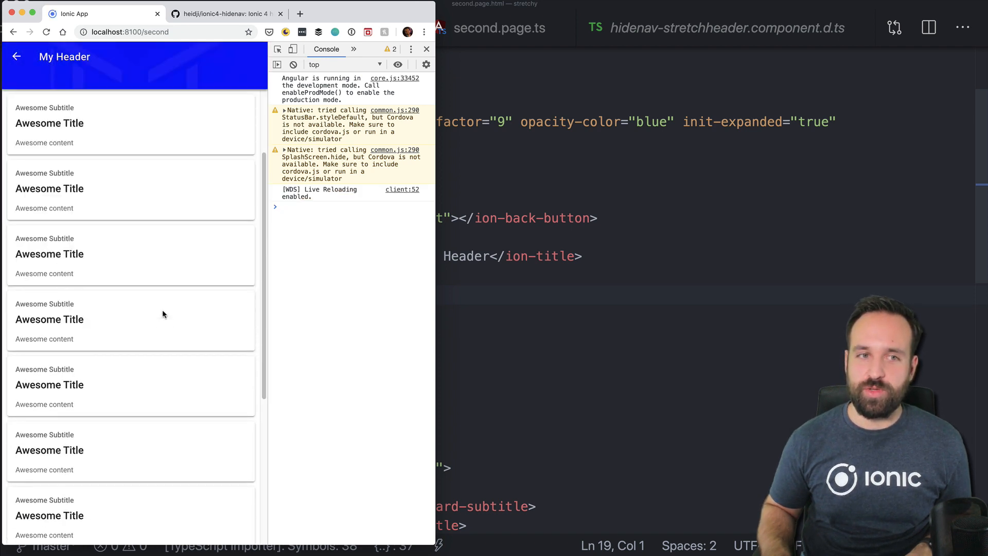
scroll(162, 310, "down", 3)
left_click(17, 56)
left_click(121, 87)
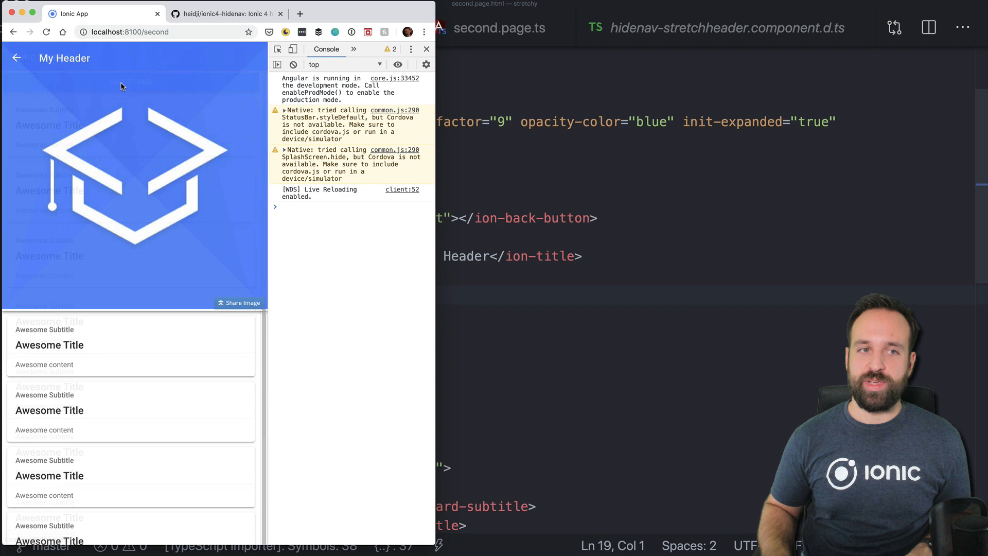
scroll(147, 345, "down", 3)
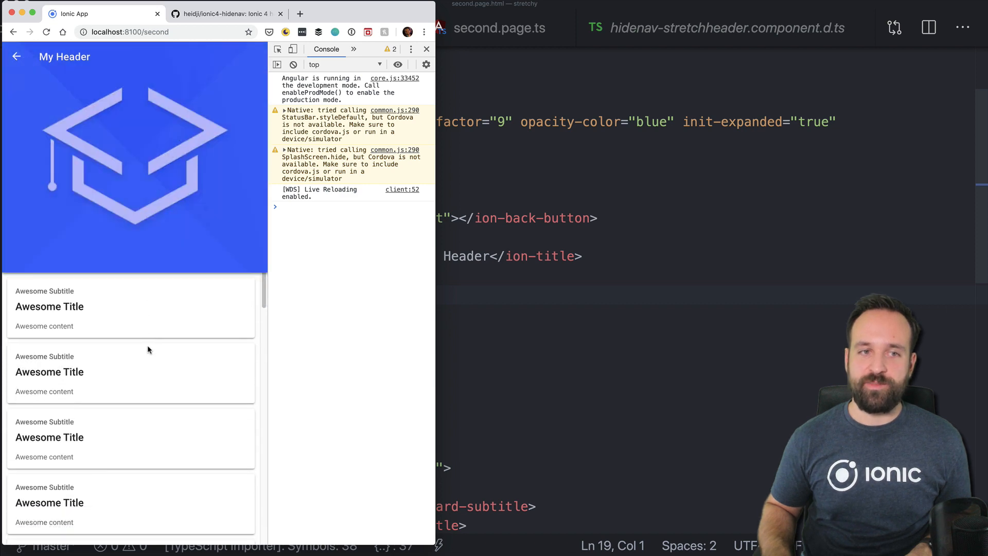
scroll(148, 345, "down", 3)
scroll(149, 333, "down", 3)
scroll(152, 333, "up", 3)
scroll(153, 331, "up", 3)
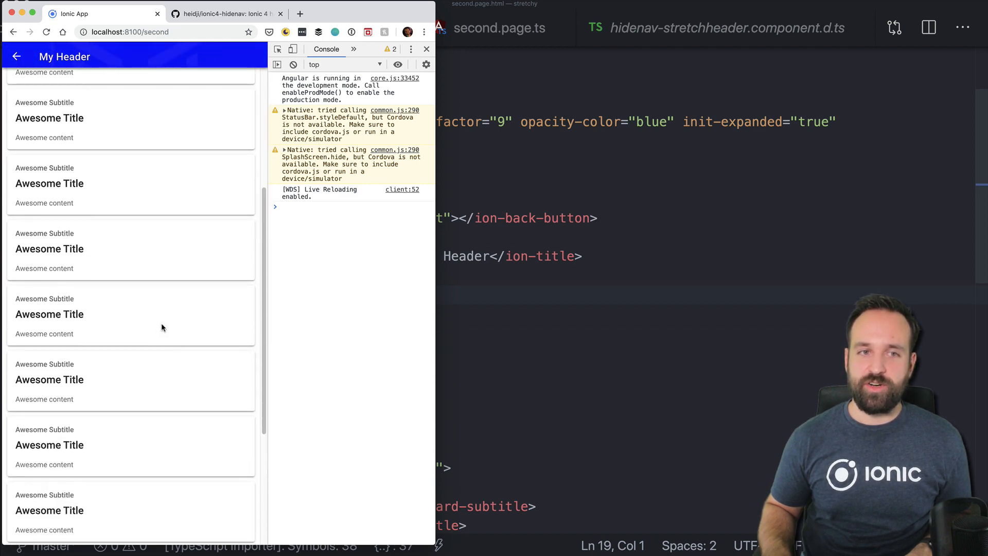
scroll(161, 323, "up", 3)
scroll(161, 338, "down", 3)
scroll(162, 337, "up", 3)
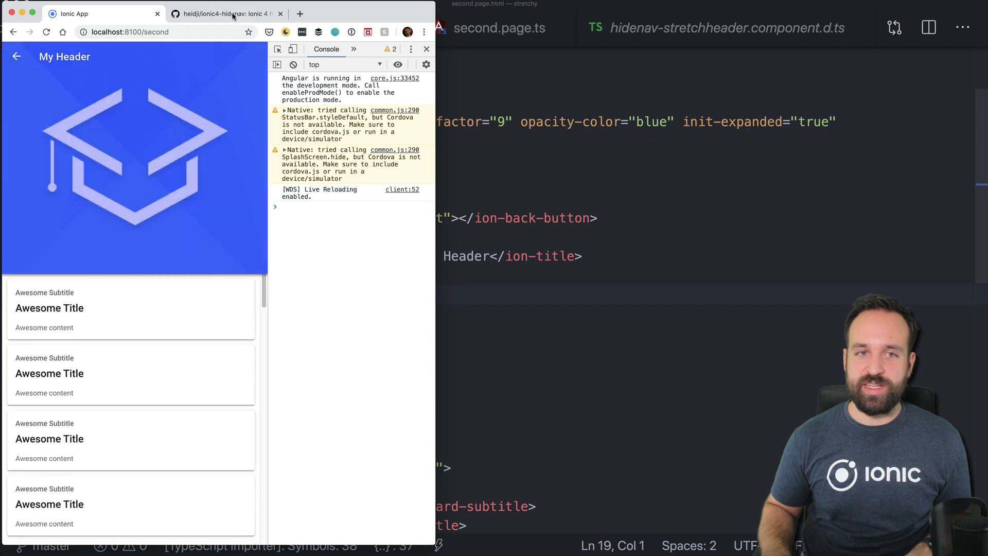
Switch to the ionic4-hidenav GitHub repository tab and resize Chrome to show it beside the template.
left_click(220, 14)
scroll(215, 186, "up", 3)
scroll(215, 185, "up", 10)
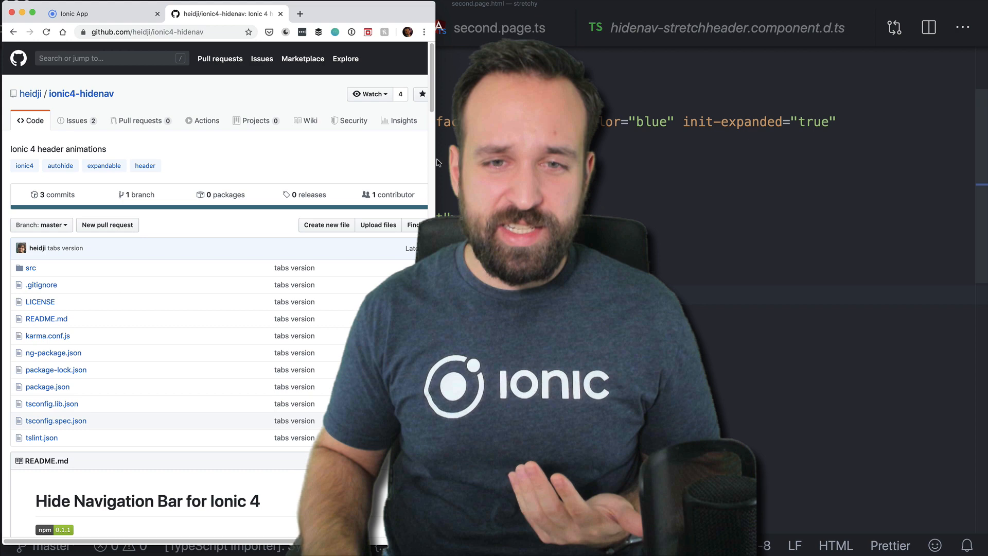
scroll(418, 146, "down", 8)
scroll(419, 145, "up", 10)
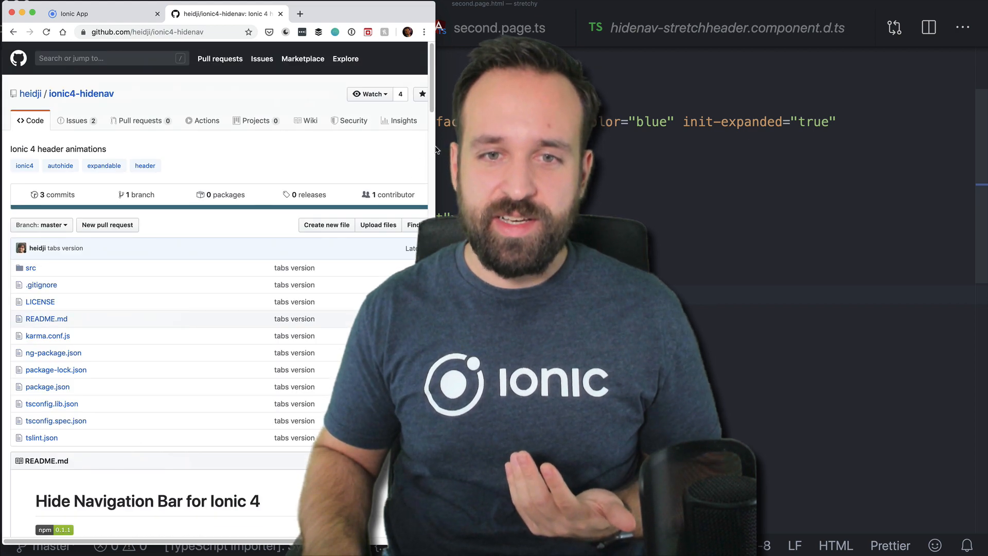
left_click_drag(437, 150, 469, 150)
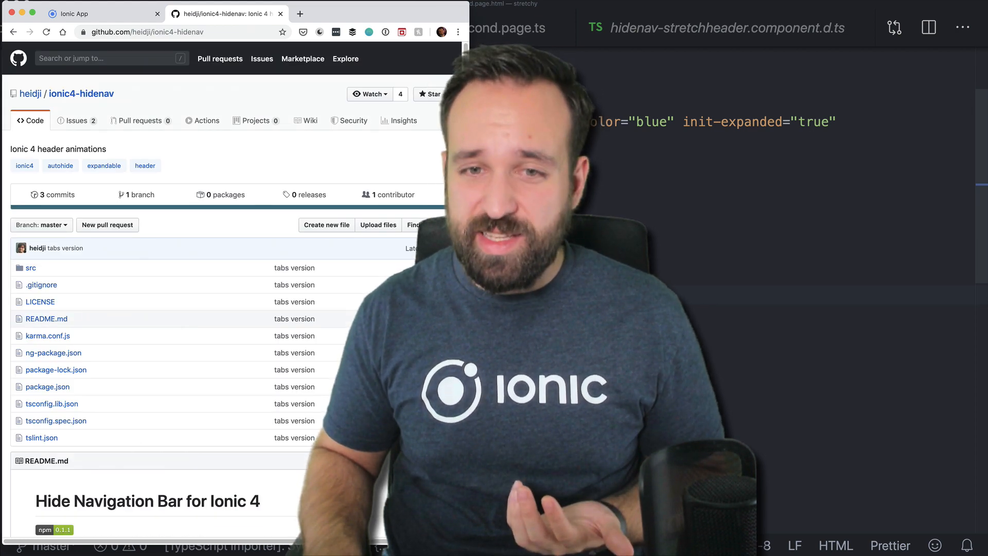
left_click_drag(469, 165, 356, 165)
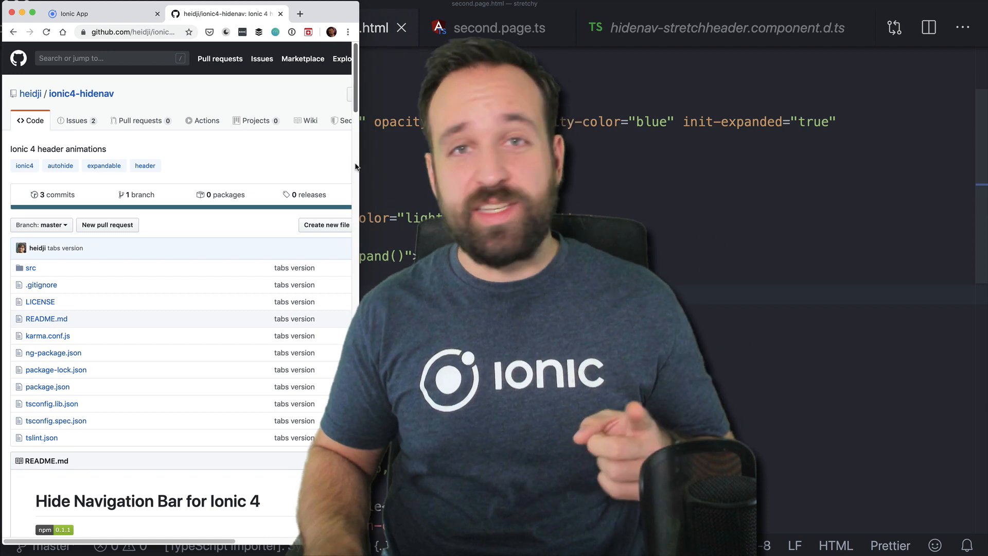